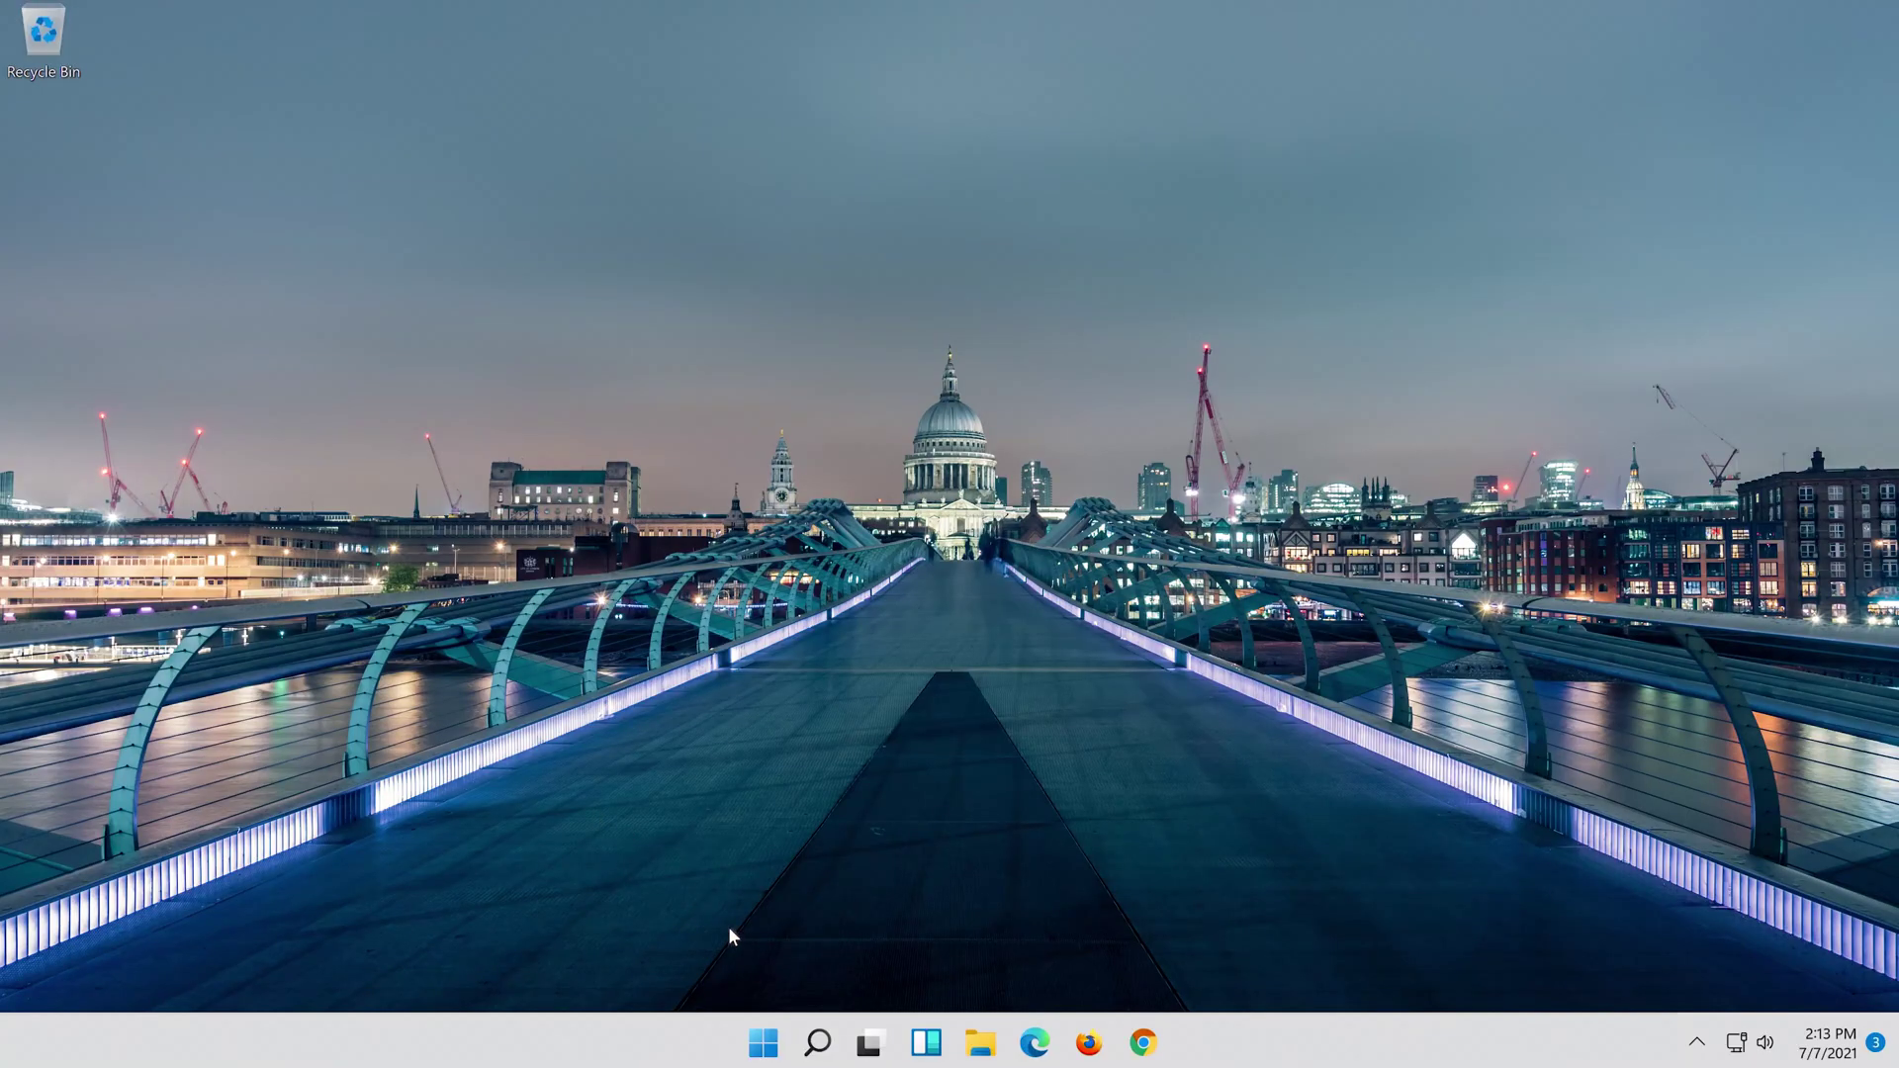
- Open the Windows search panel from the taskbar
{"action": "left_click", "coordinate": [836, 1048]}
{"action": "type", "text": "se"}
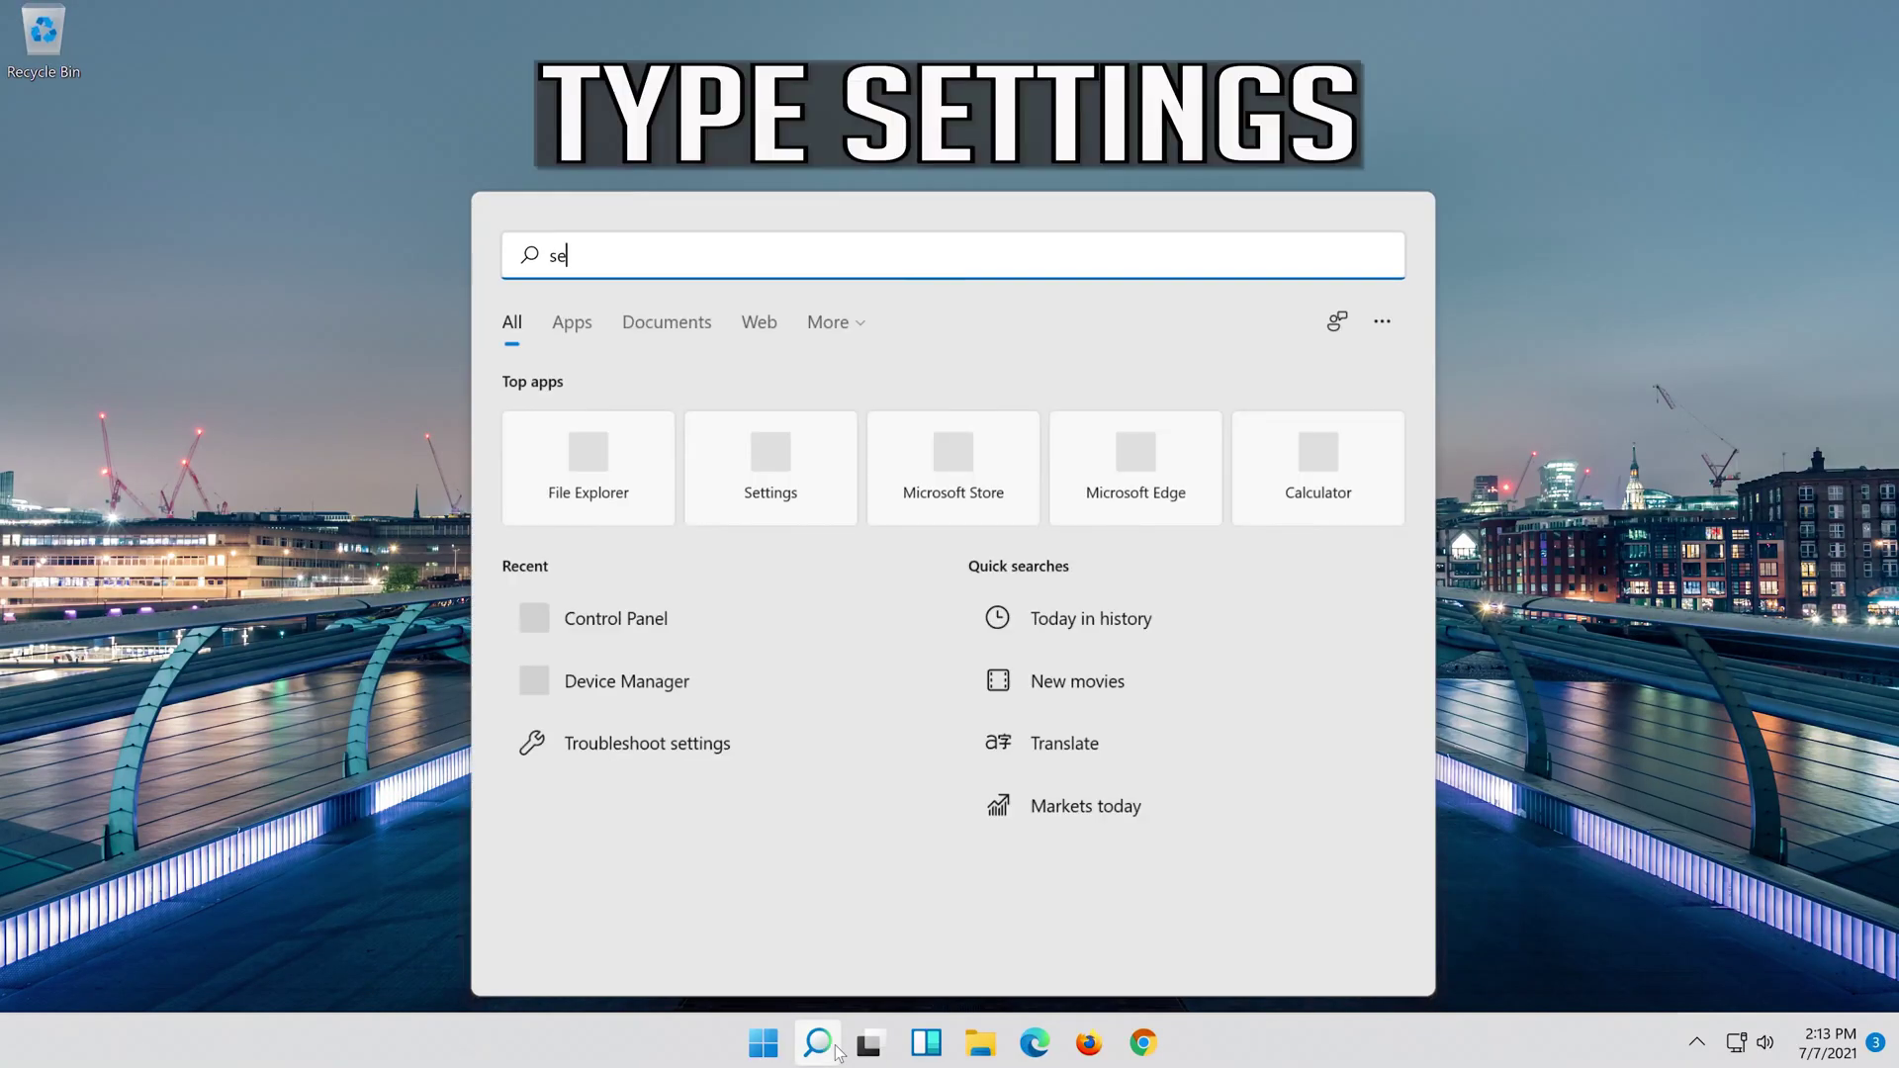
{"action": "type", "text": "ttings"}
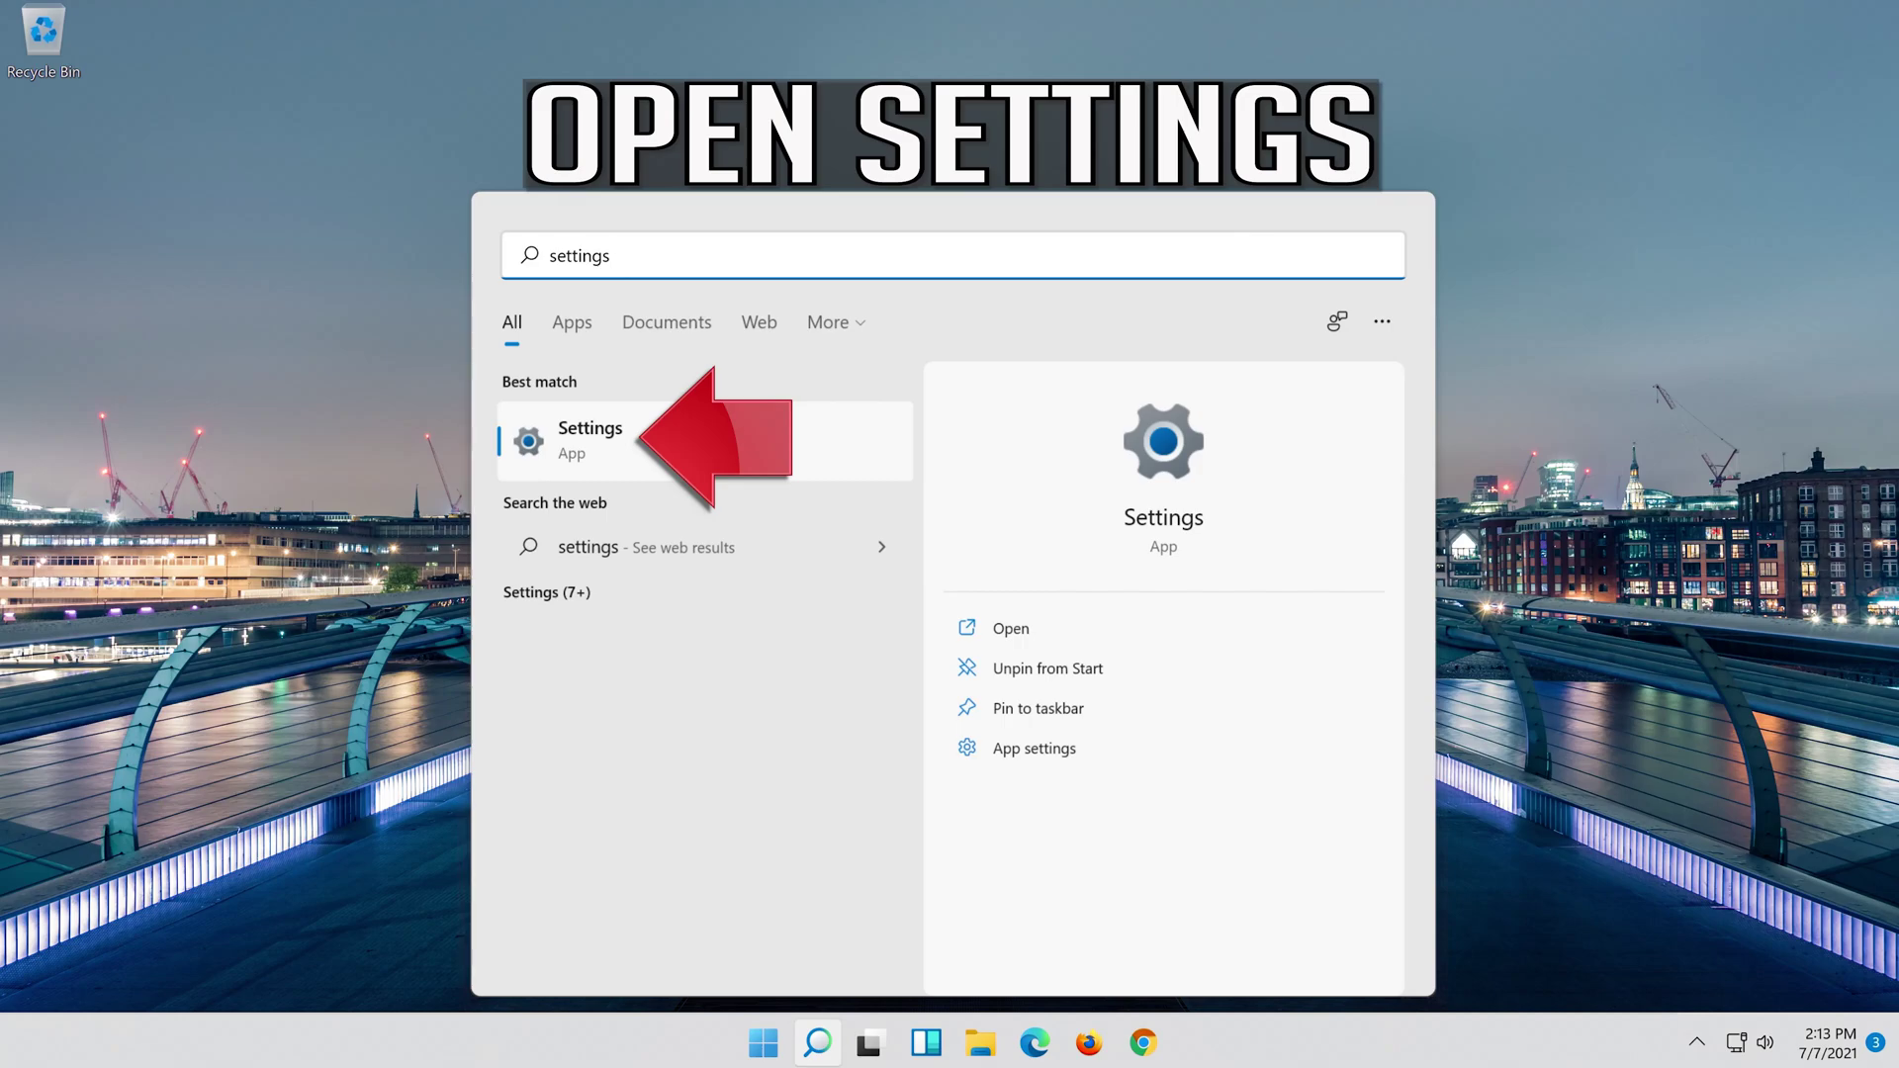
- Launch Settings and go to Network & internet's Advanced network settings page
{"action": "left_click", "coordinate": [676, 453]}
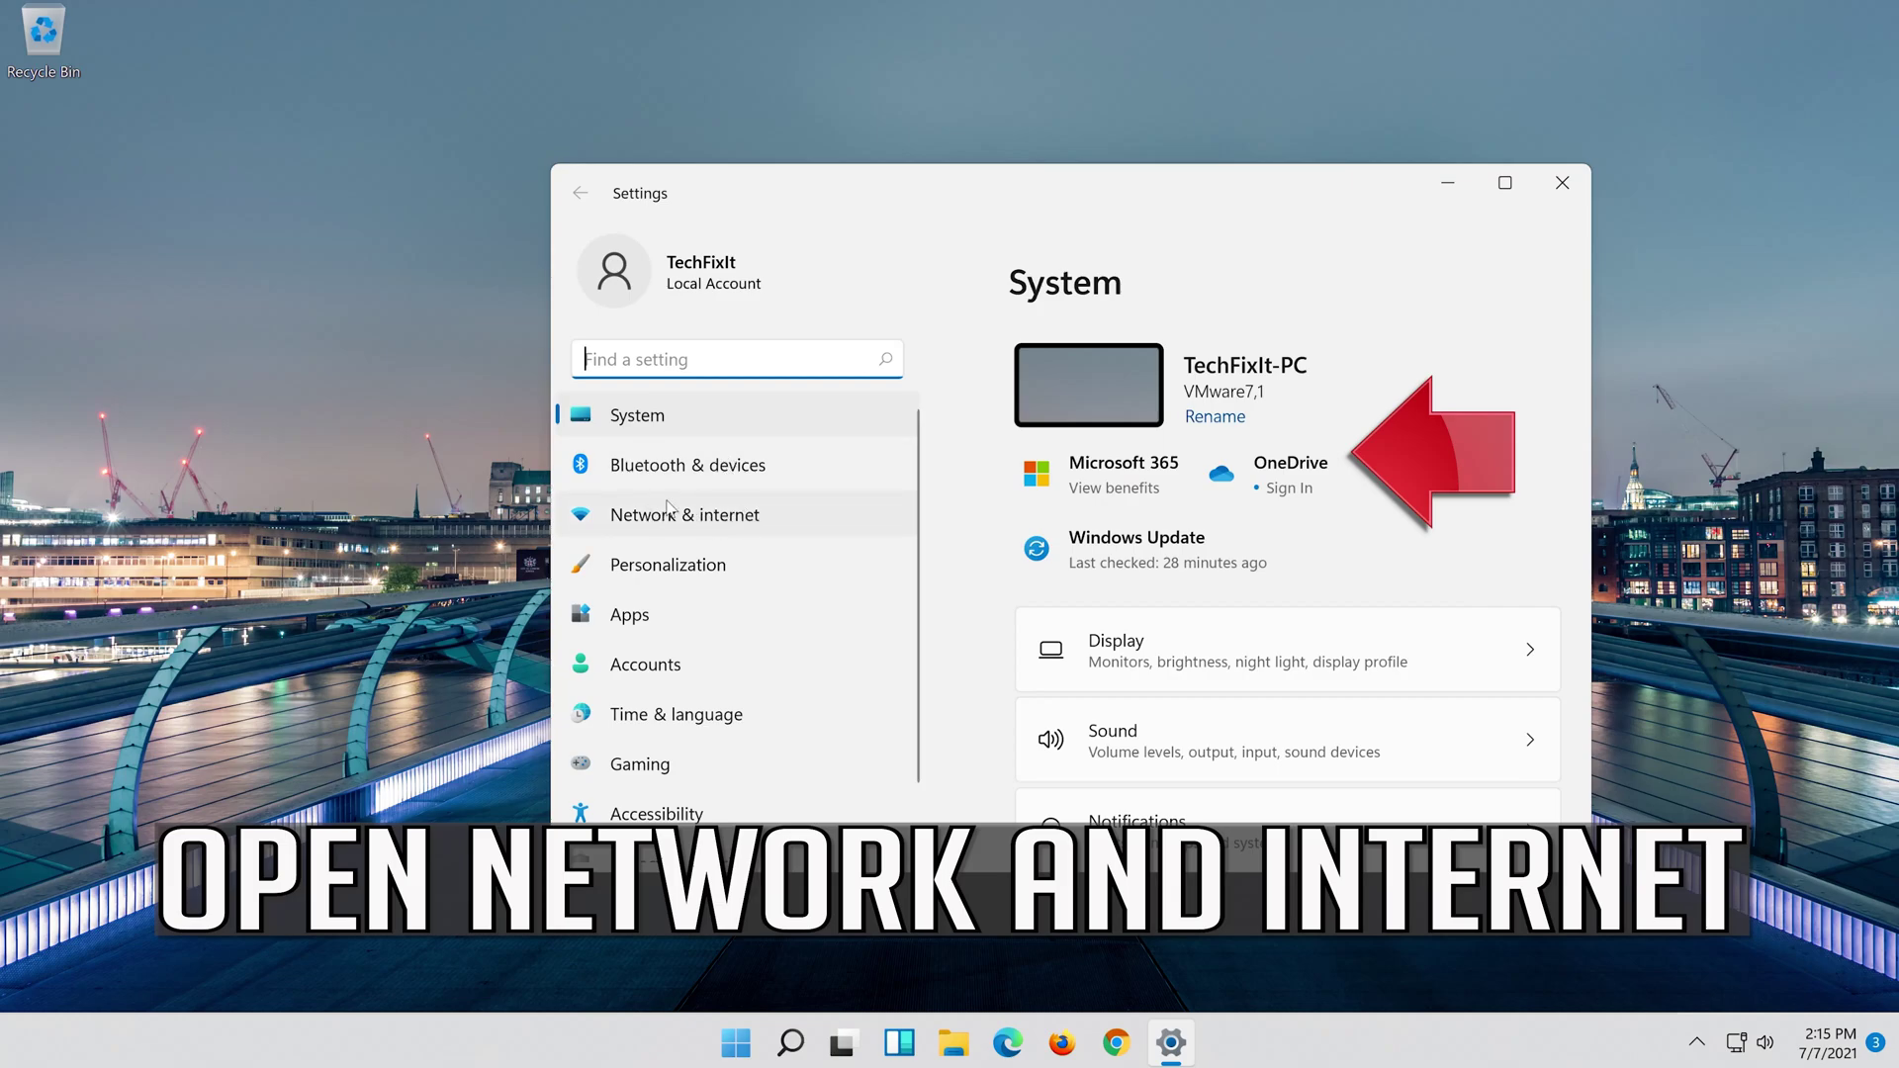
{"action": "left_click", "coordinate": [732, 522]}
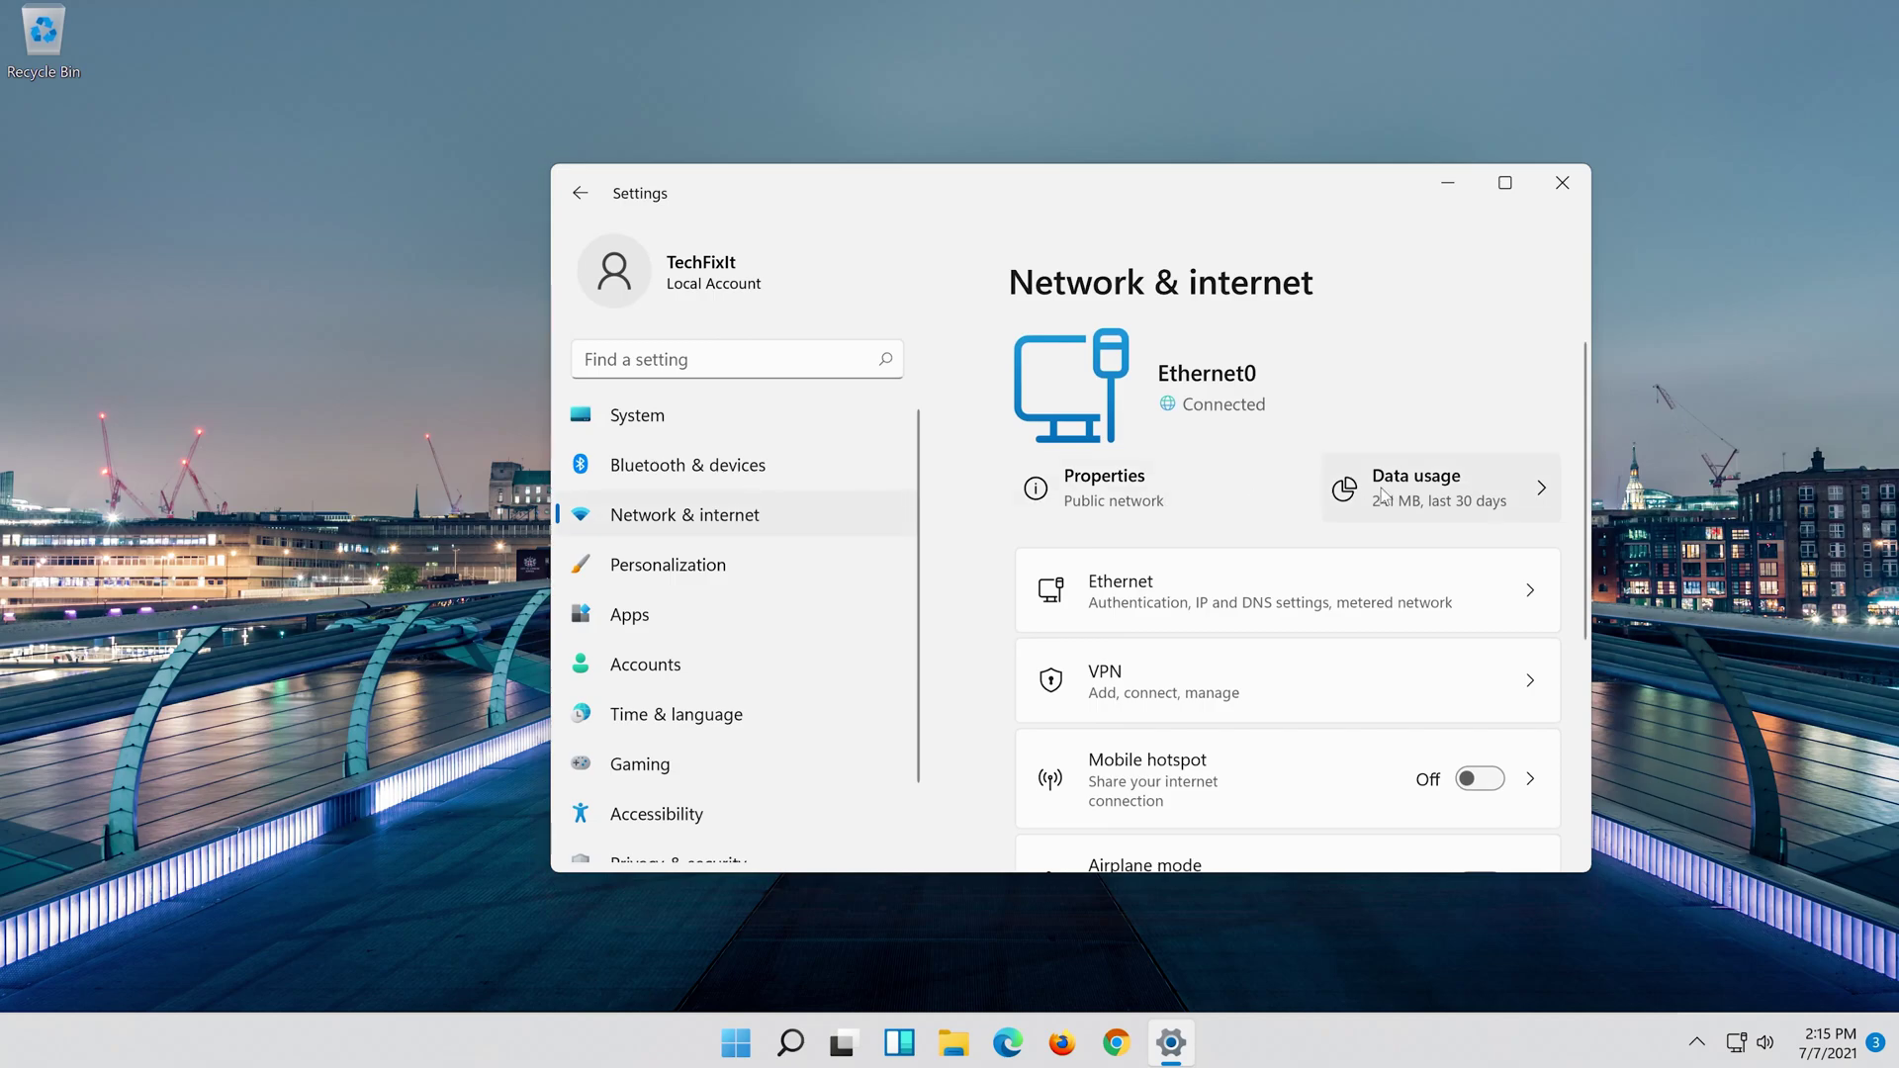
{"action": "scroll", "coordinate": [1361, 489], "scroll_direction": "down", "scroll_amount": 5}
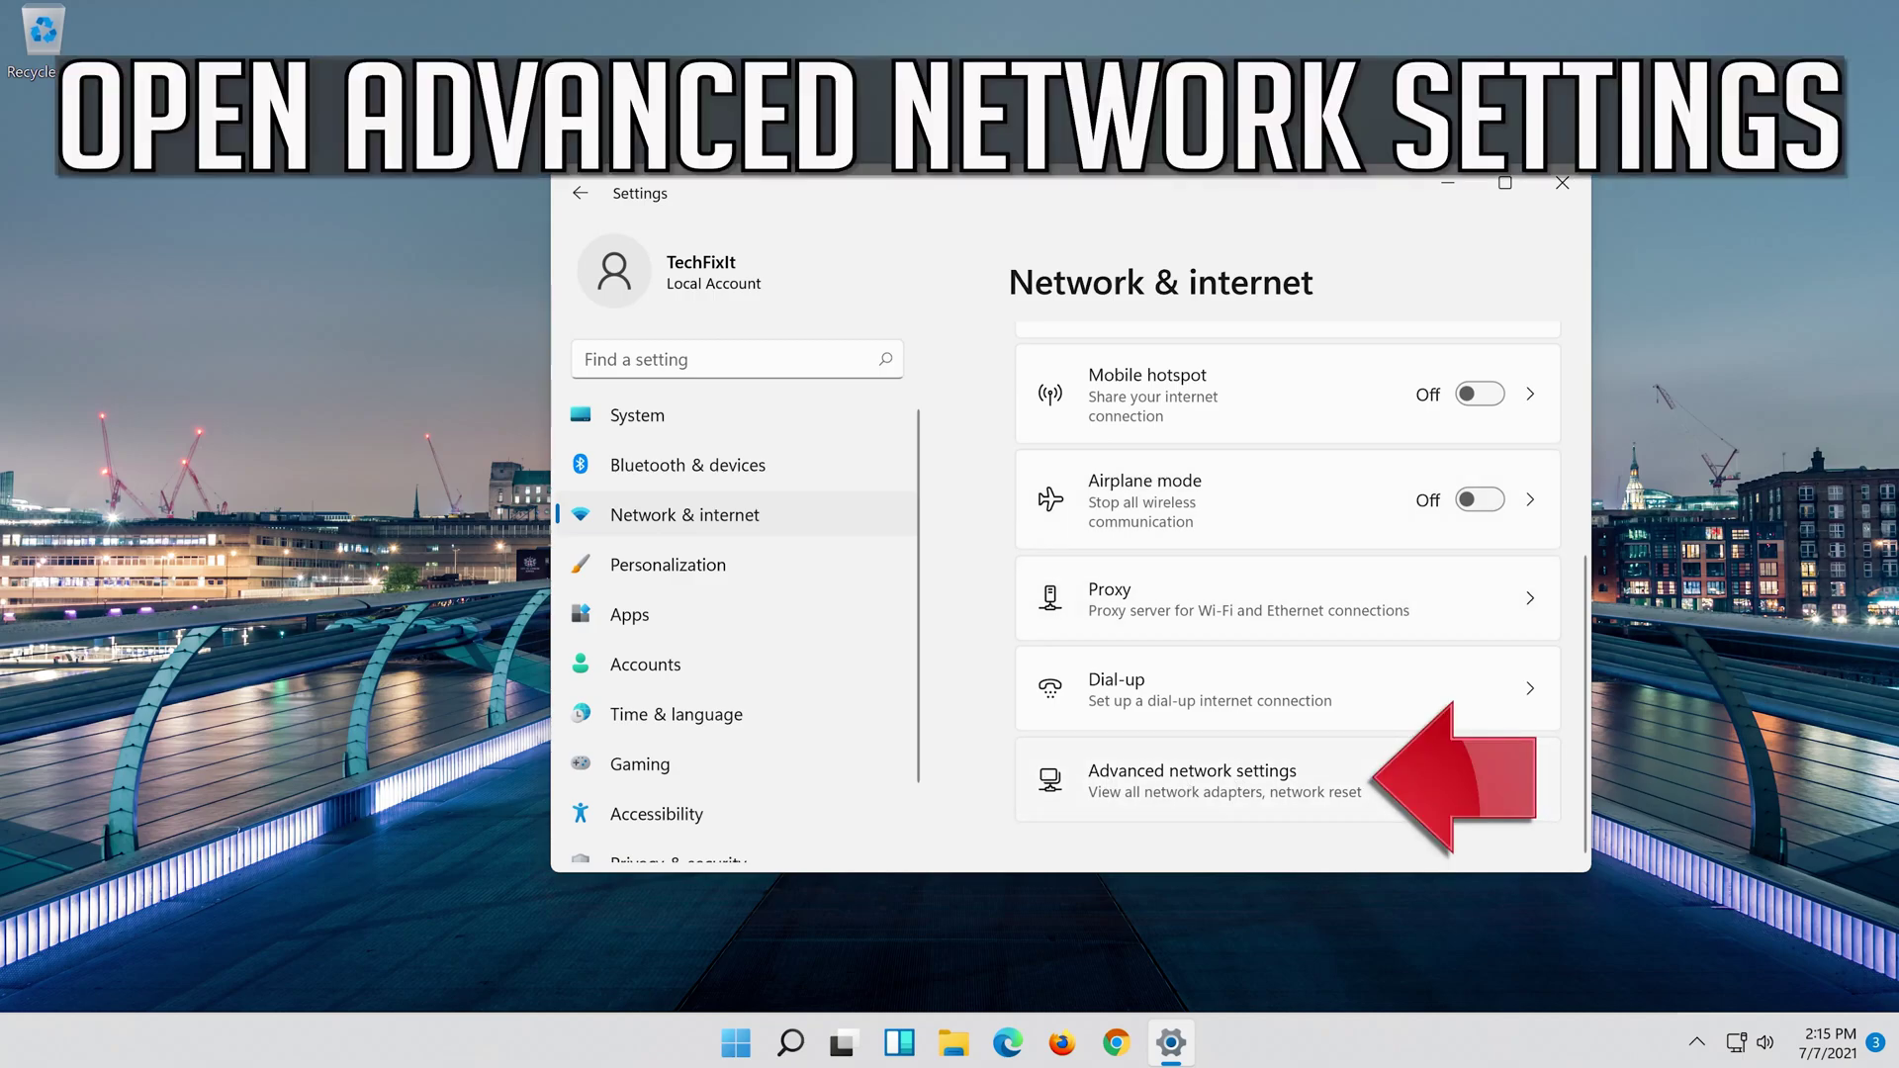
{"action": "left_click", "coordinate": [1166, 793]}
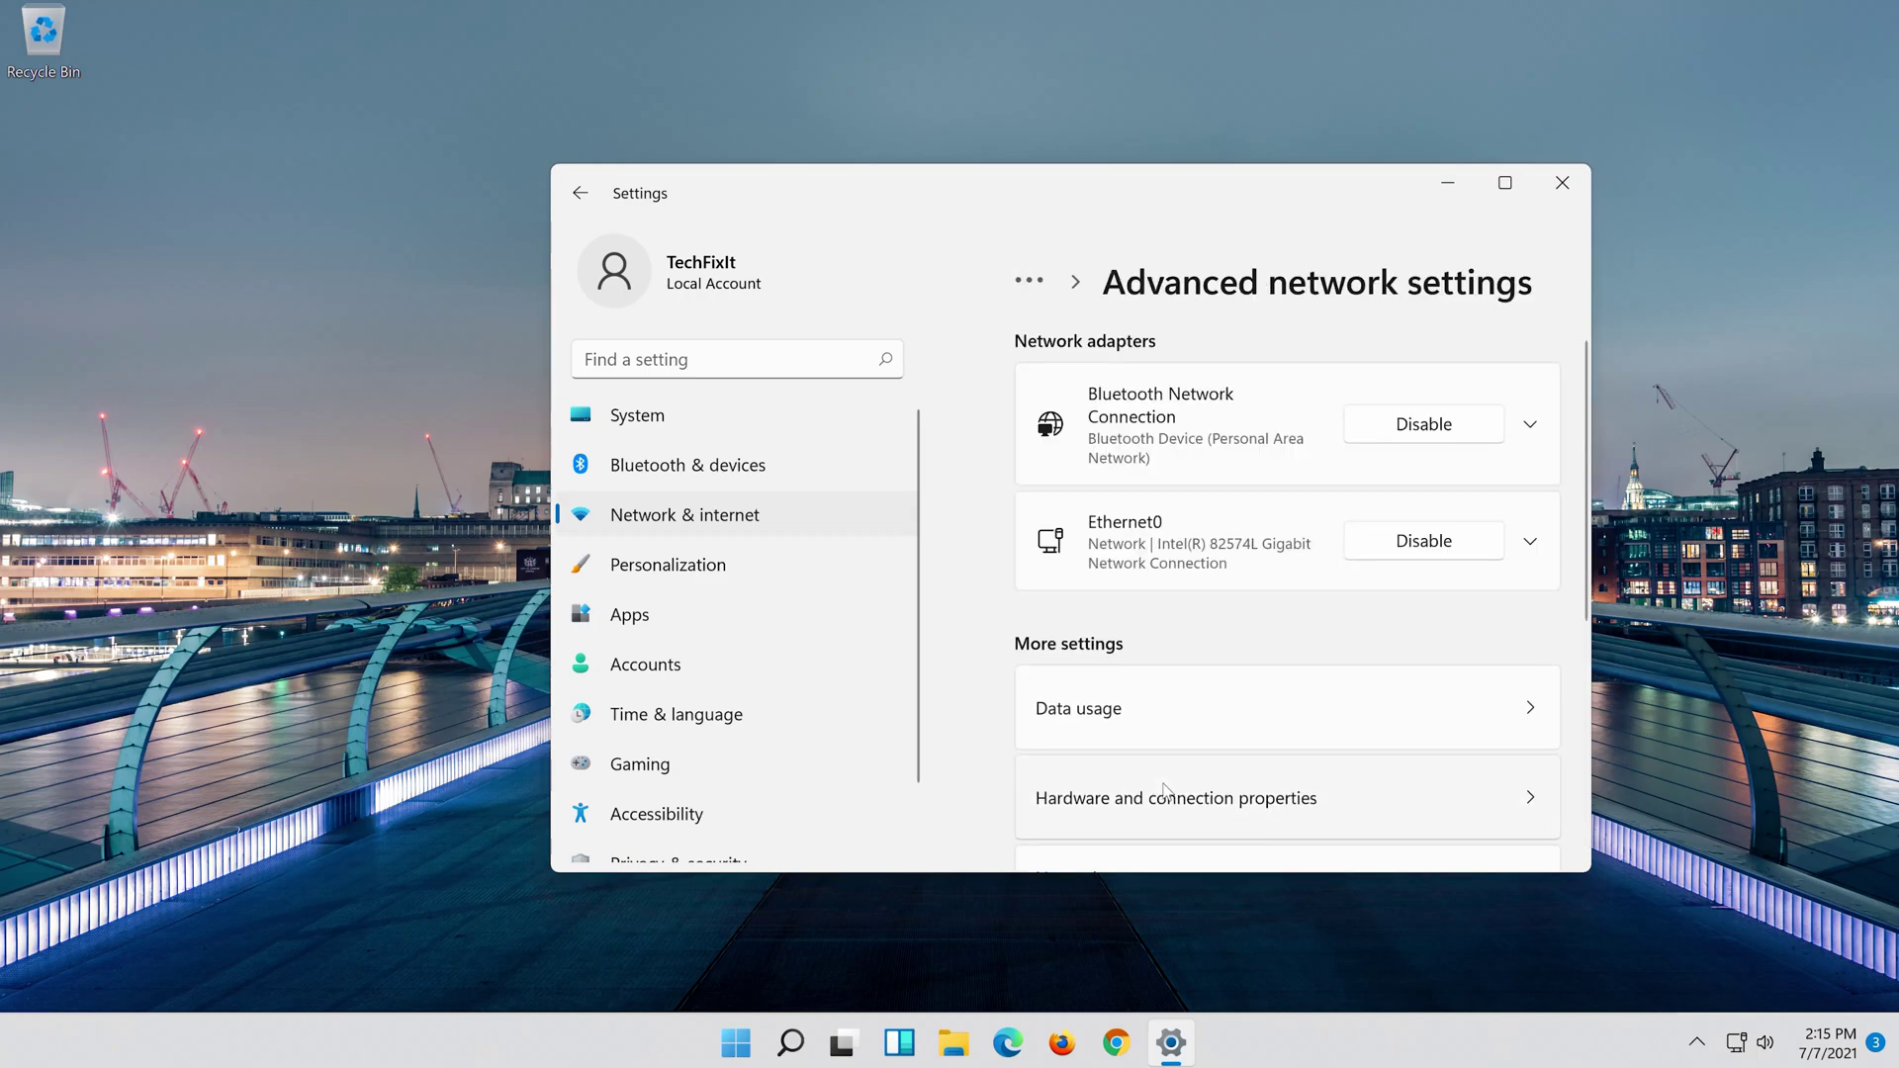
{"action": "scroll", "coordinate": [1166, 792], "scroll_direction": "down", "scroll_amount": 3}
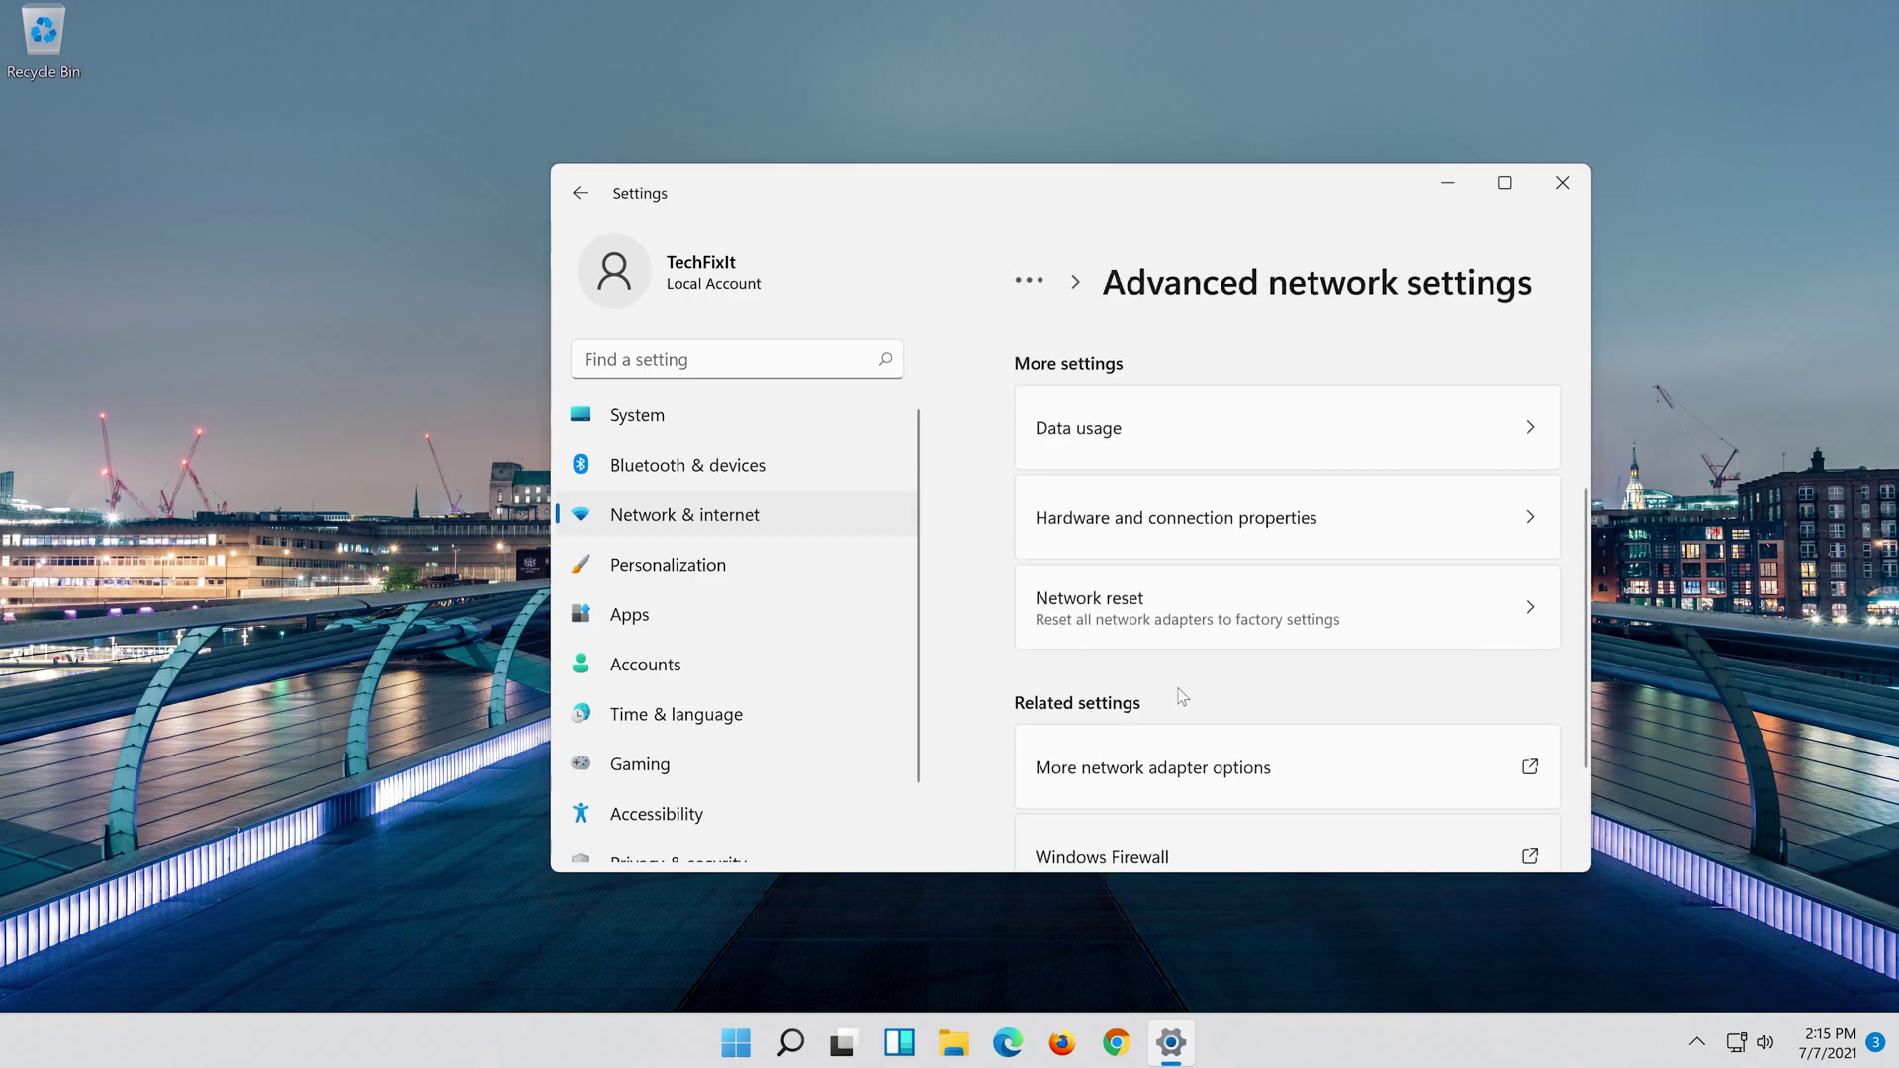
- Reset all network adapters, confirming the reset and dismissing the sign-out notice
{"action": "left_click", "coordinate": [1305, 603]}
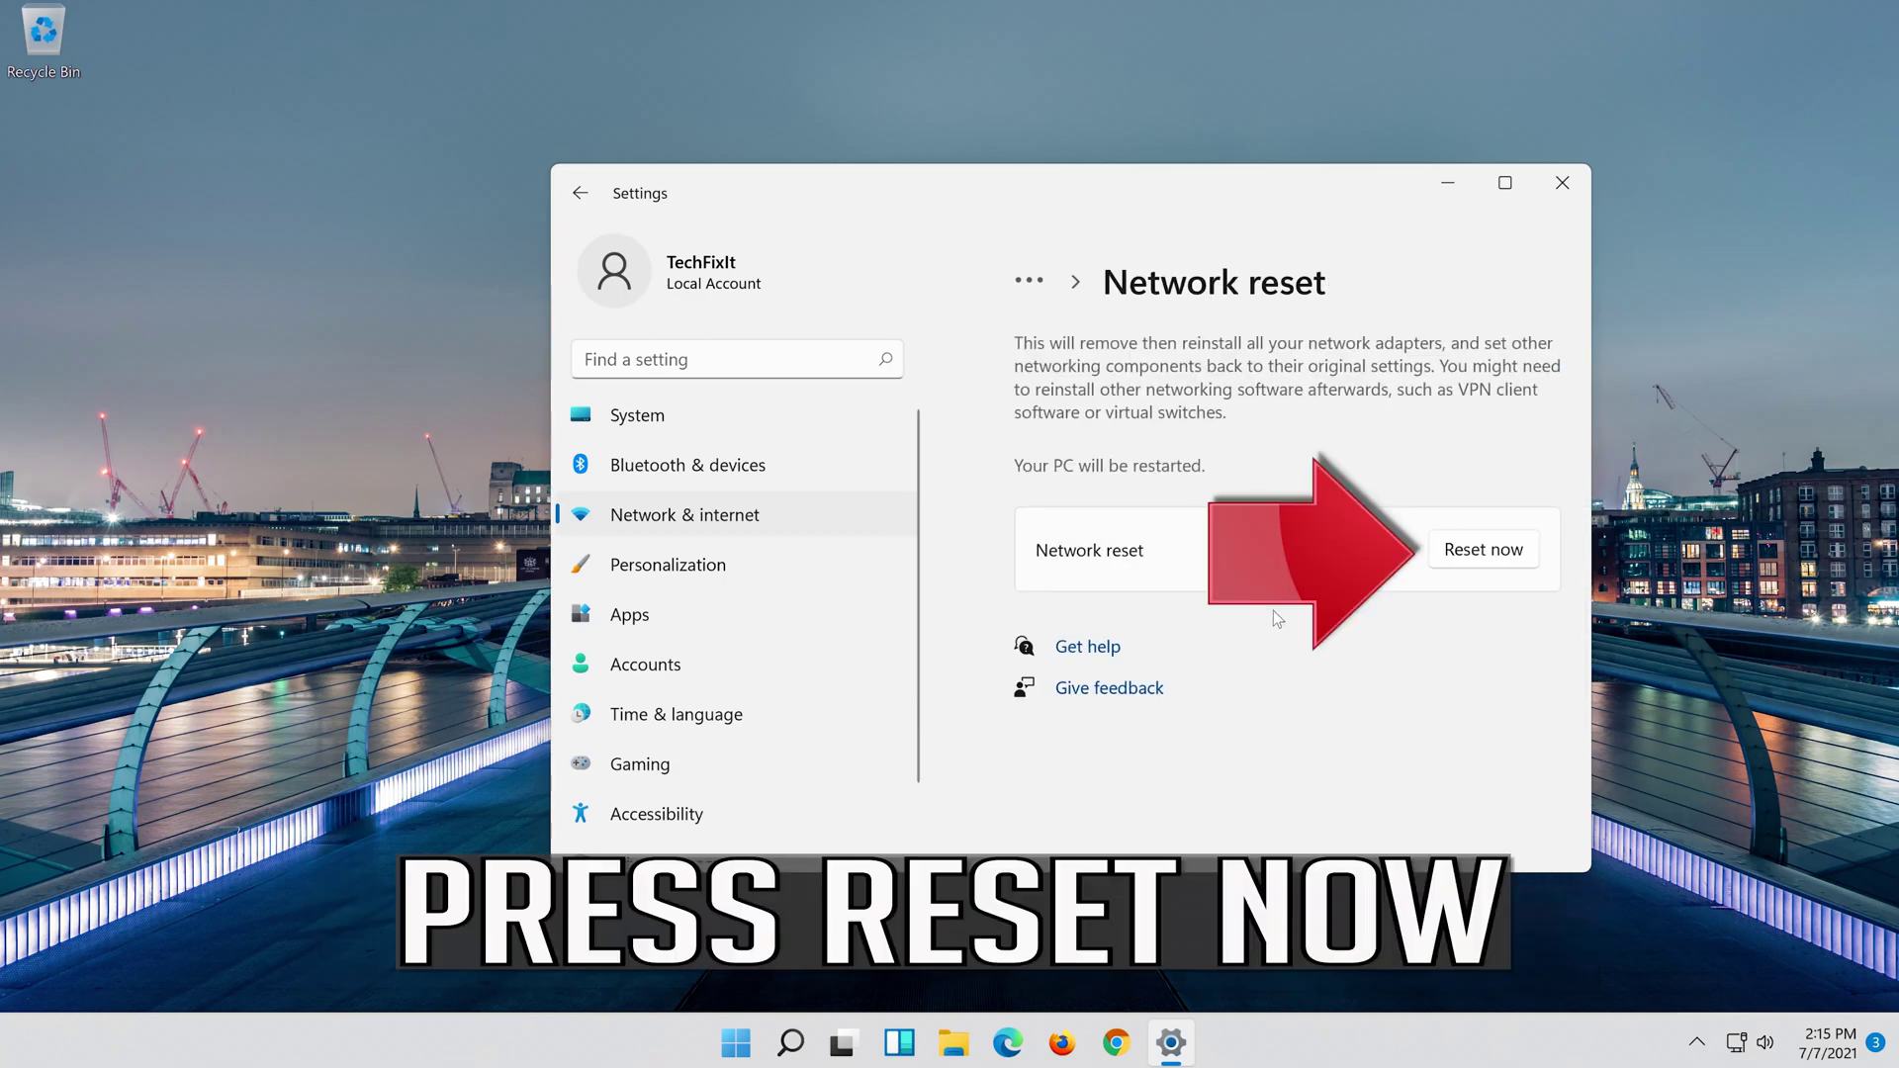
{"action": "left_click", "coordinate": [1484, 549]}
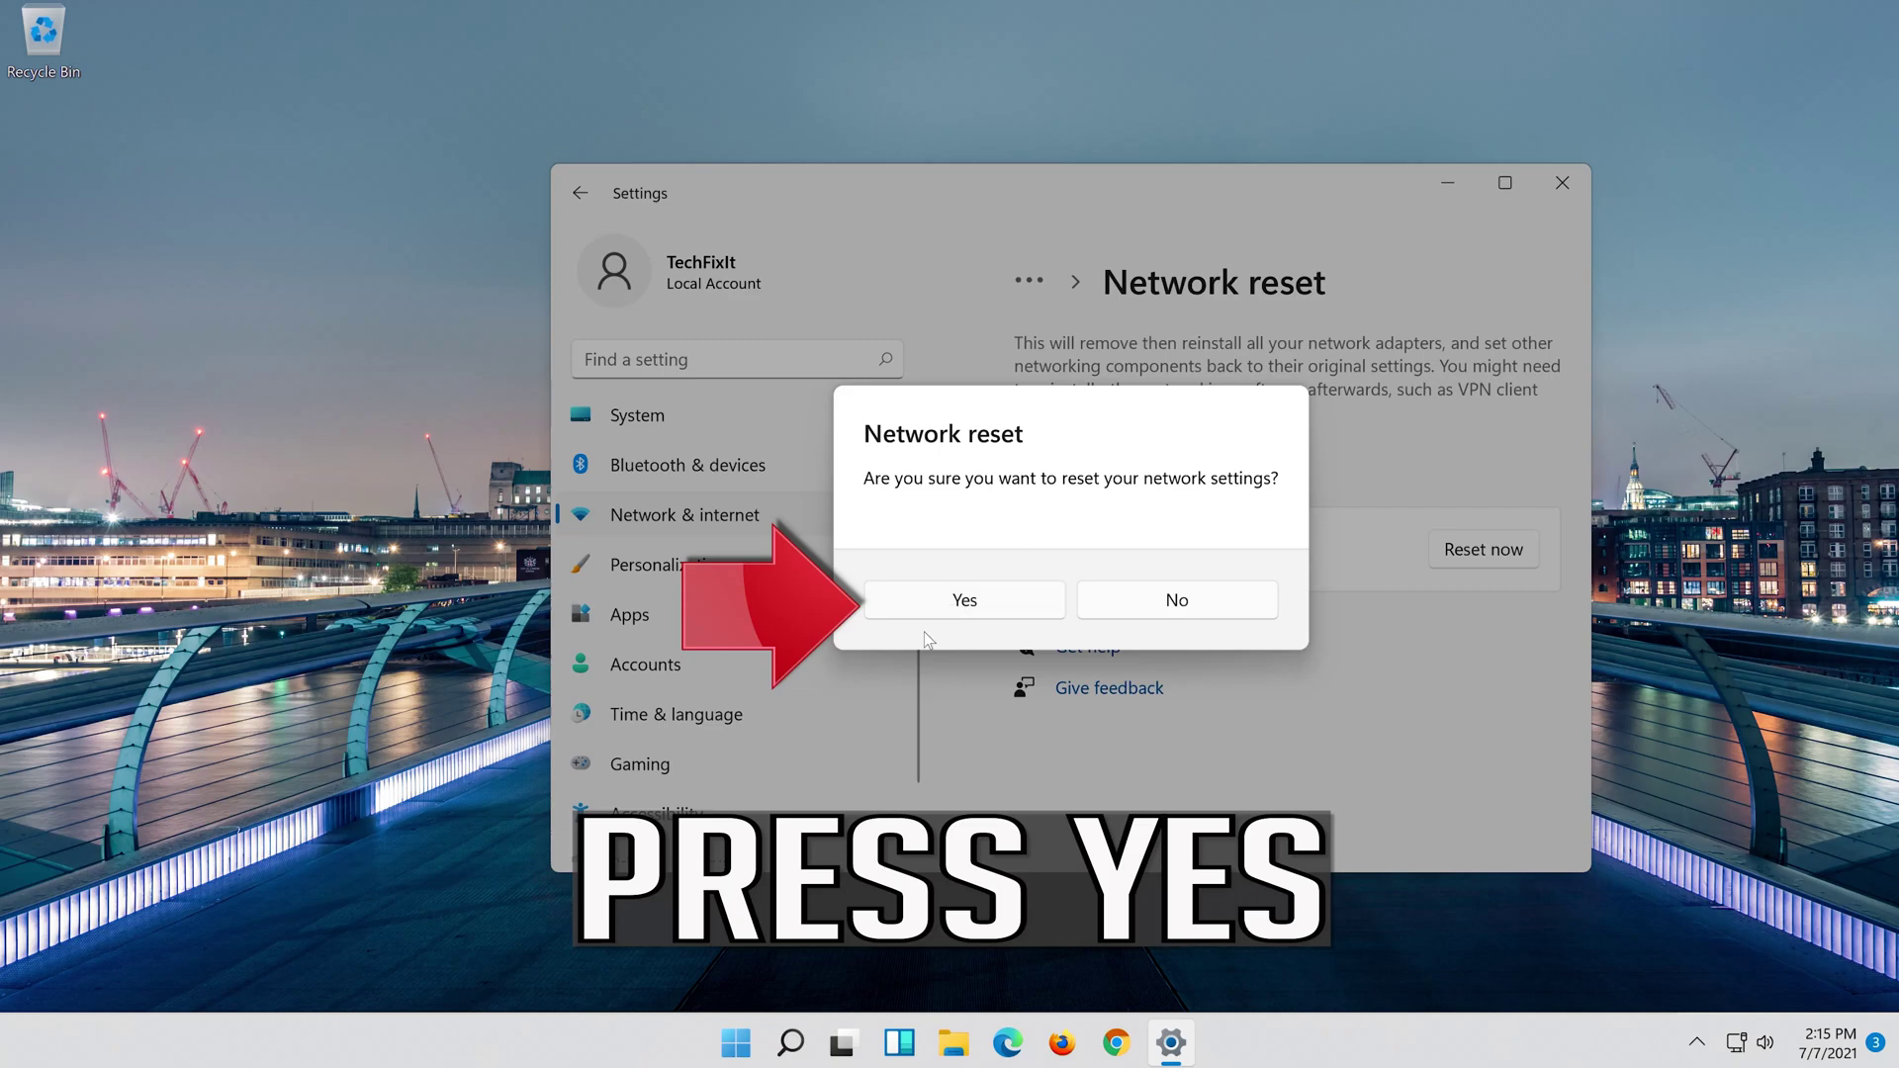
{"action": "left_click", "coordinate": [980, 602]}
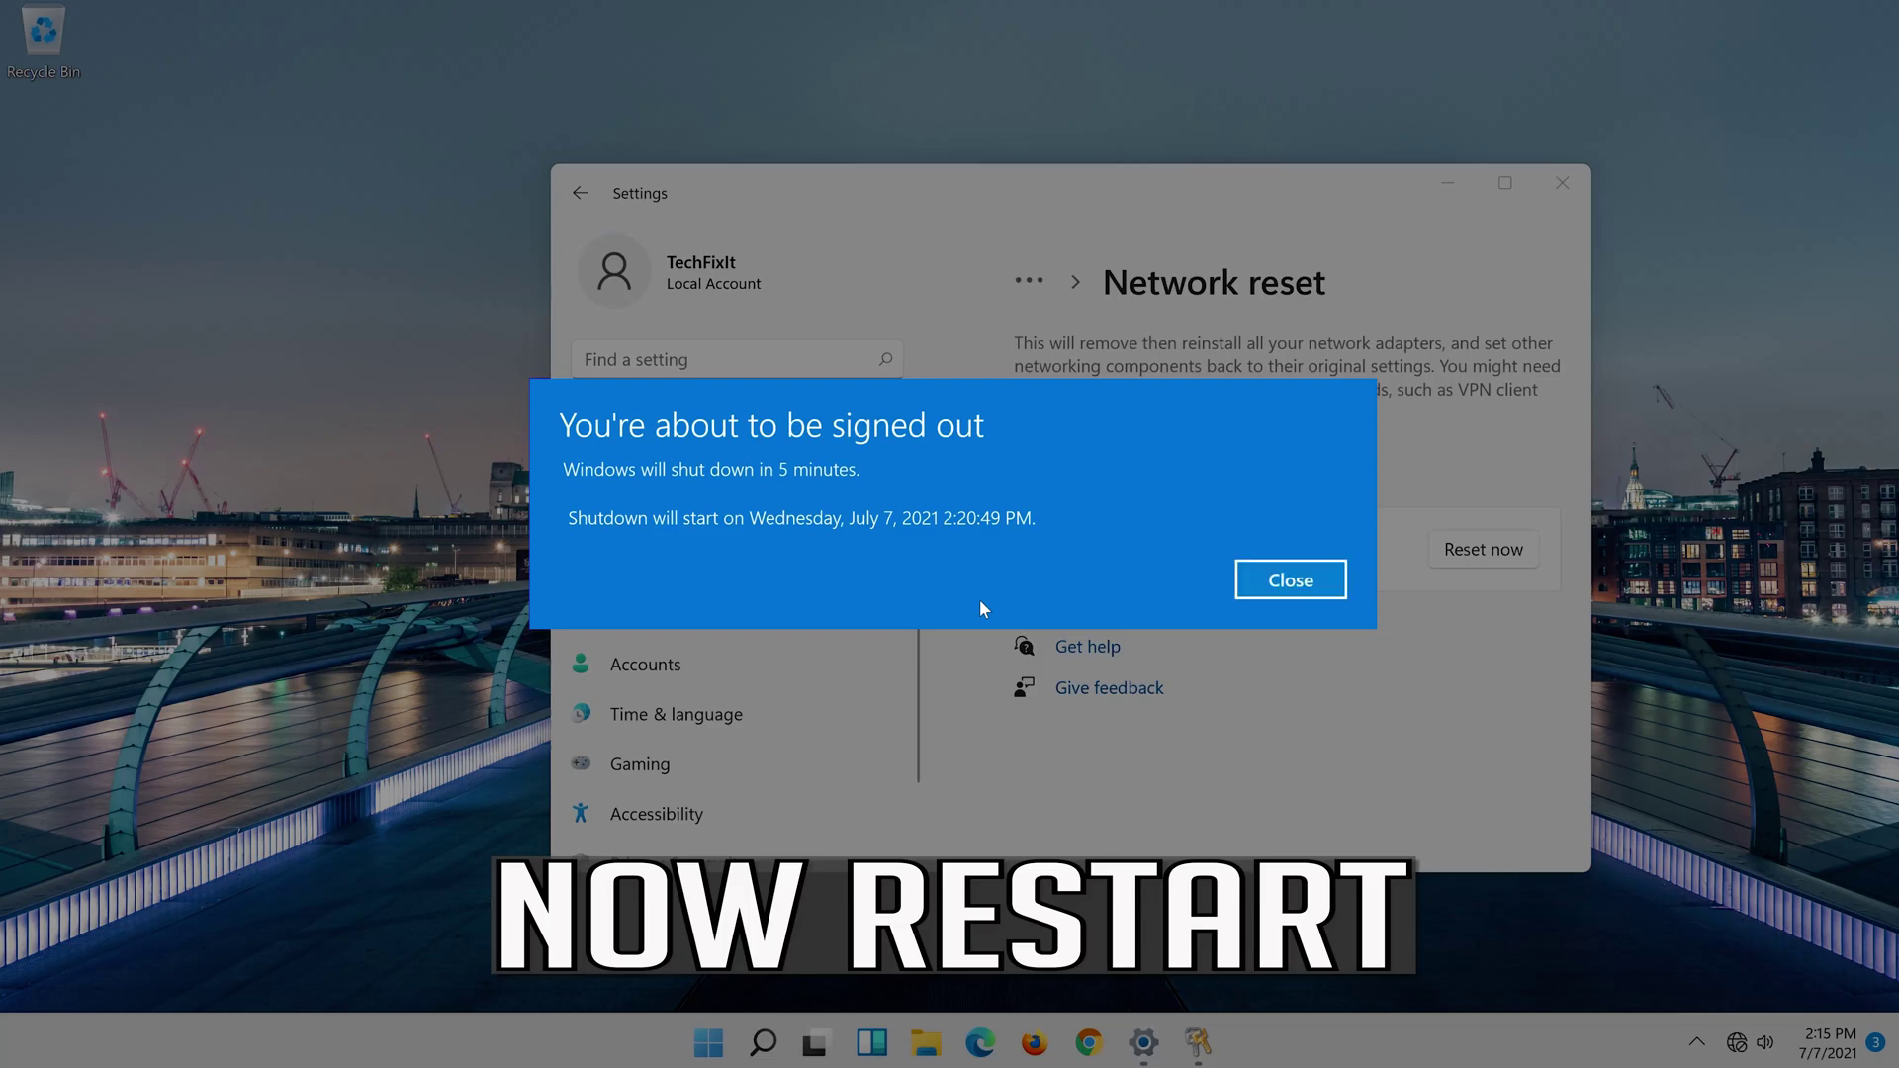
{"action": "left_click", "coordinate": [1286, 583]}
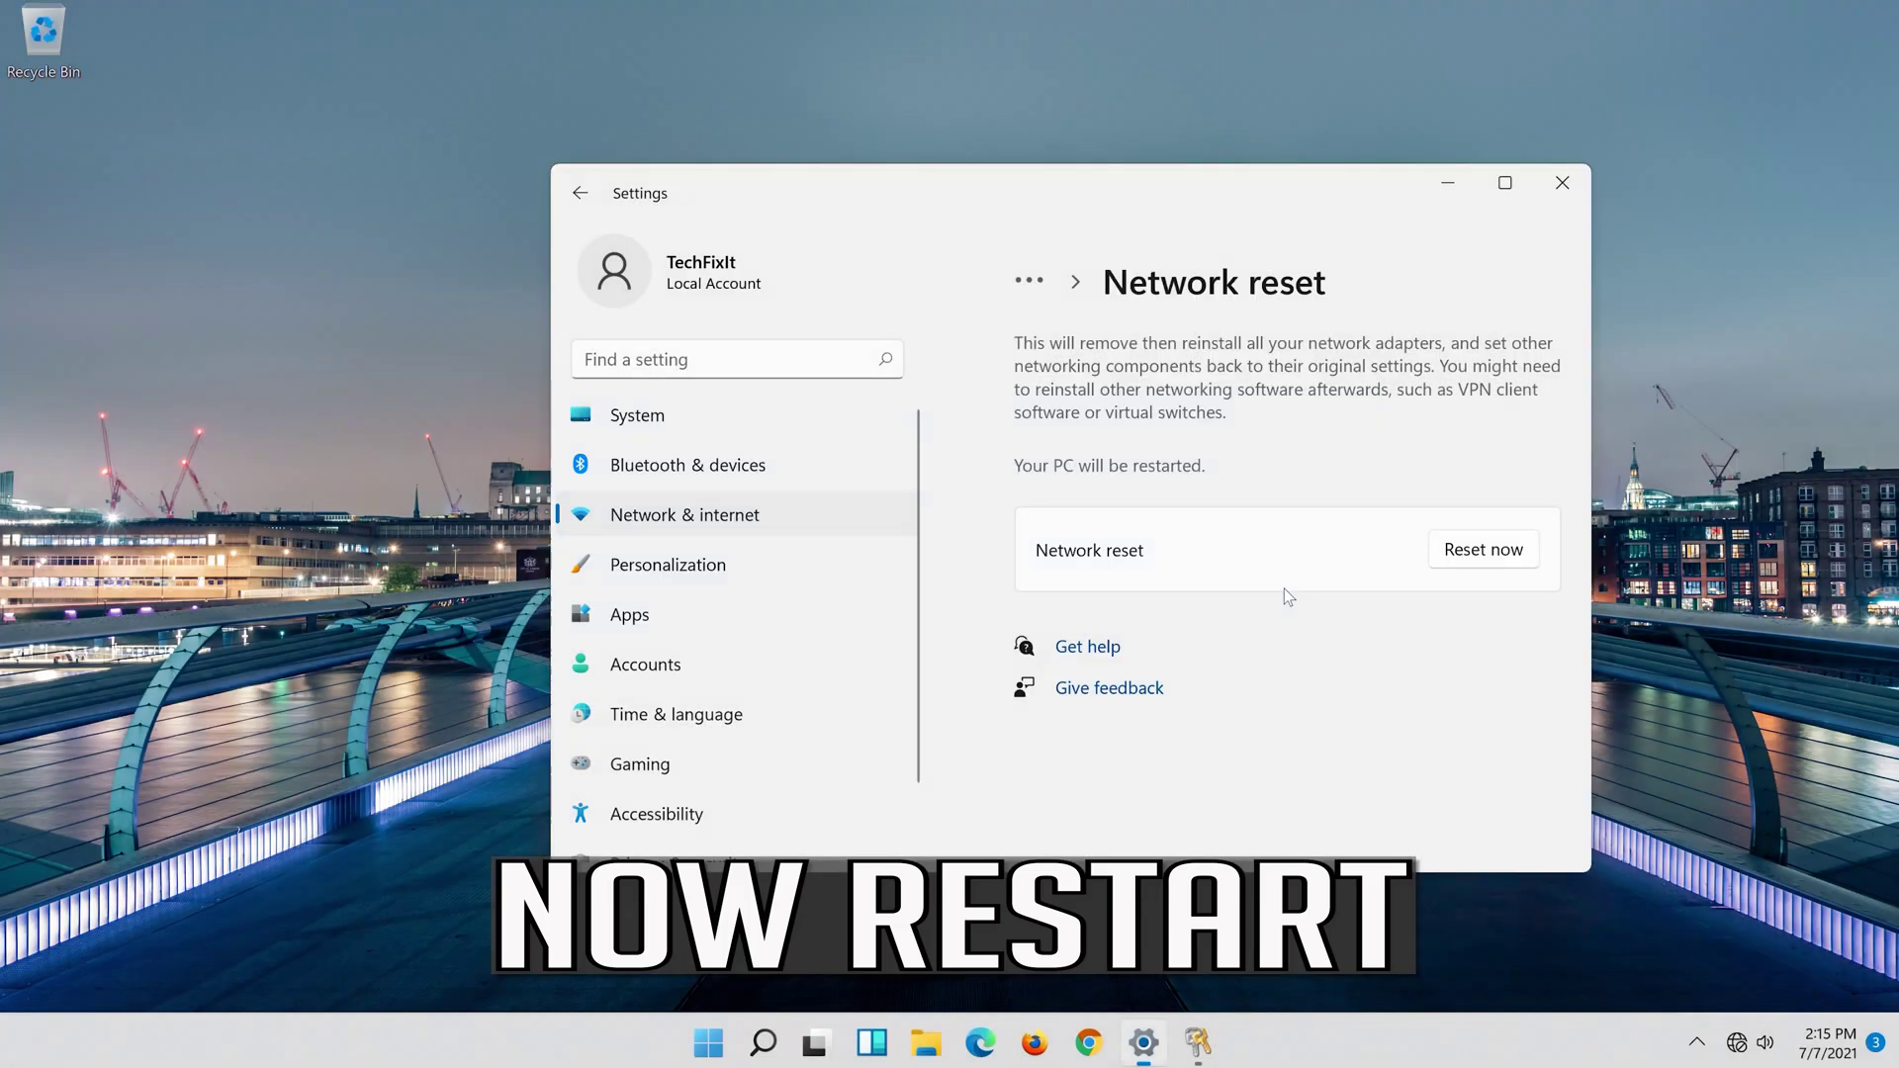
- Close Settings and restart the PC from the Start menu
{"action": "left_click", "coordinate": [1562, 182]}
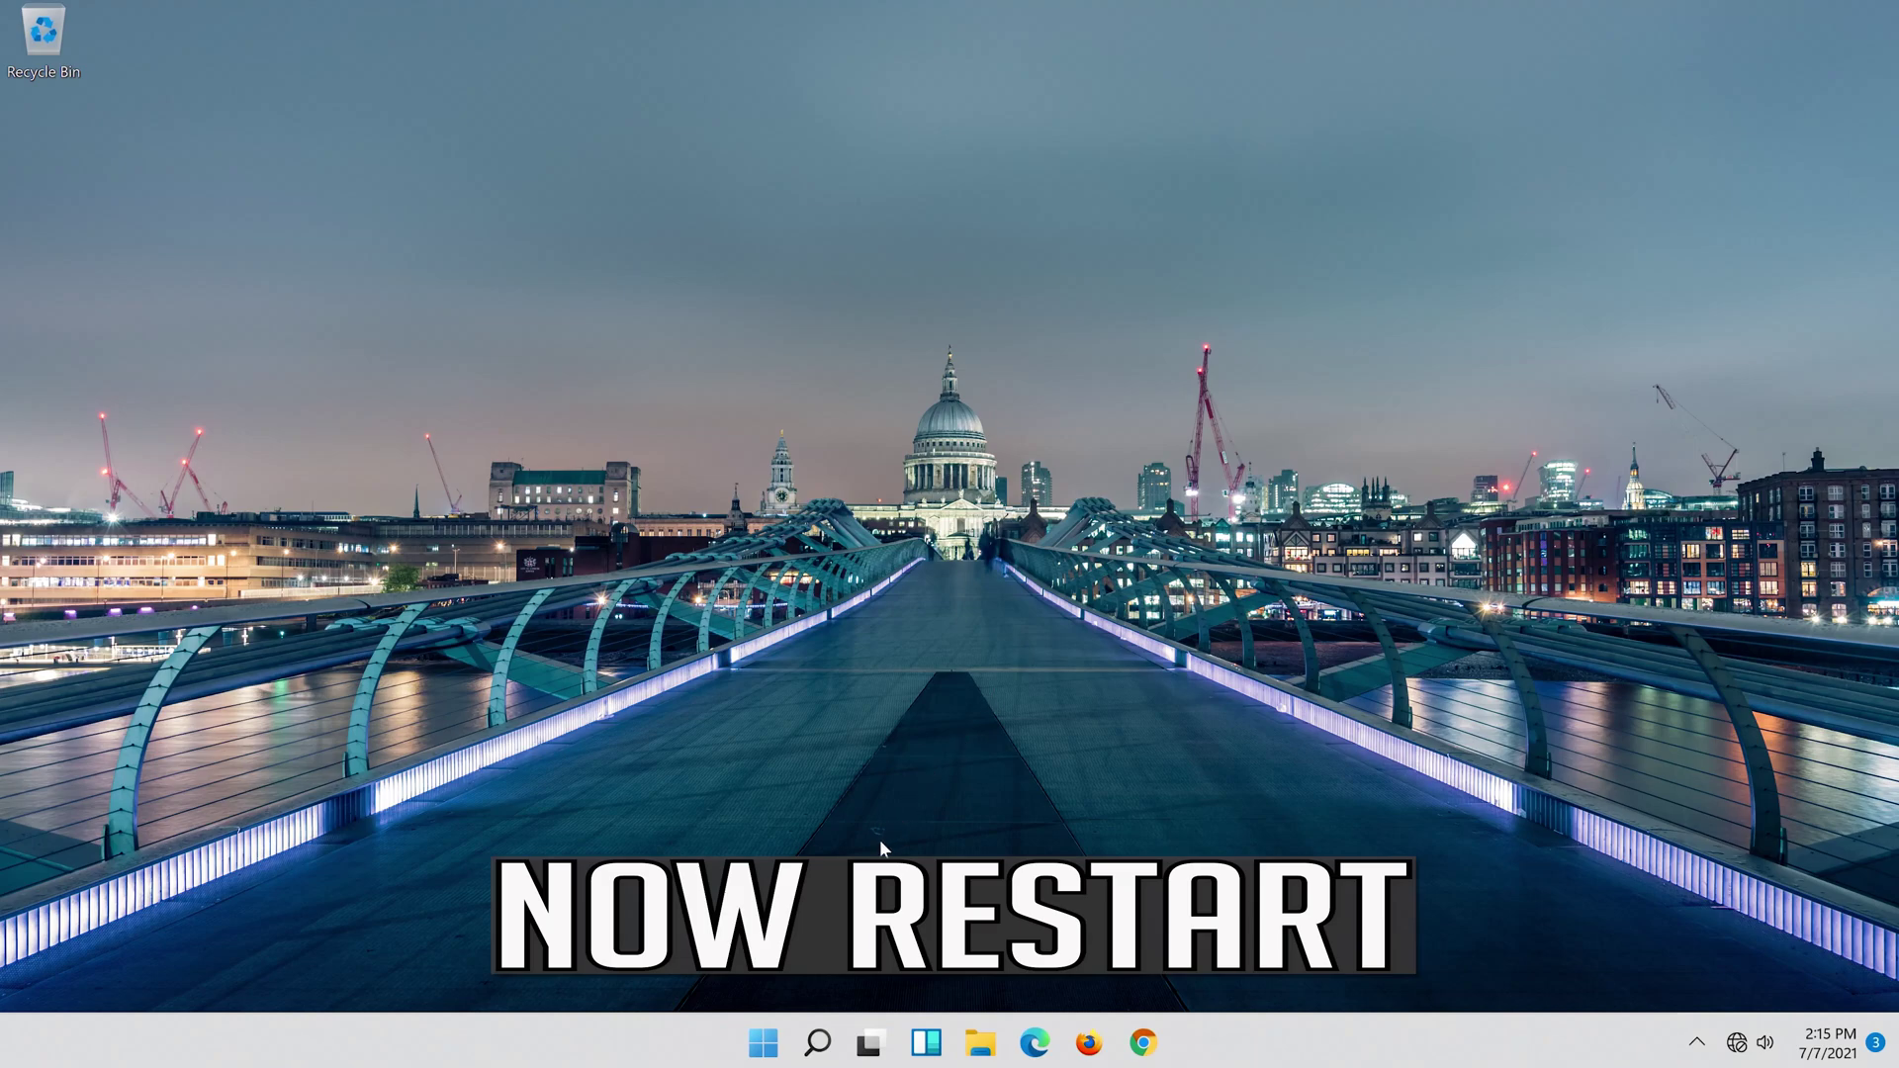
{"action": "left_click", "coordinate": [741, 1056]}
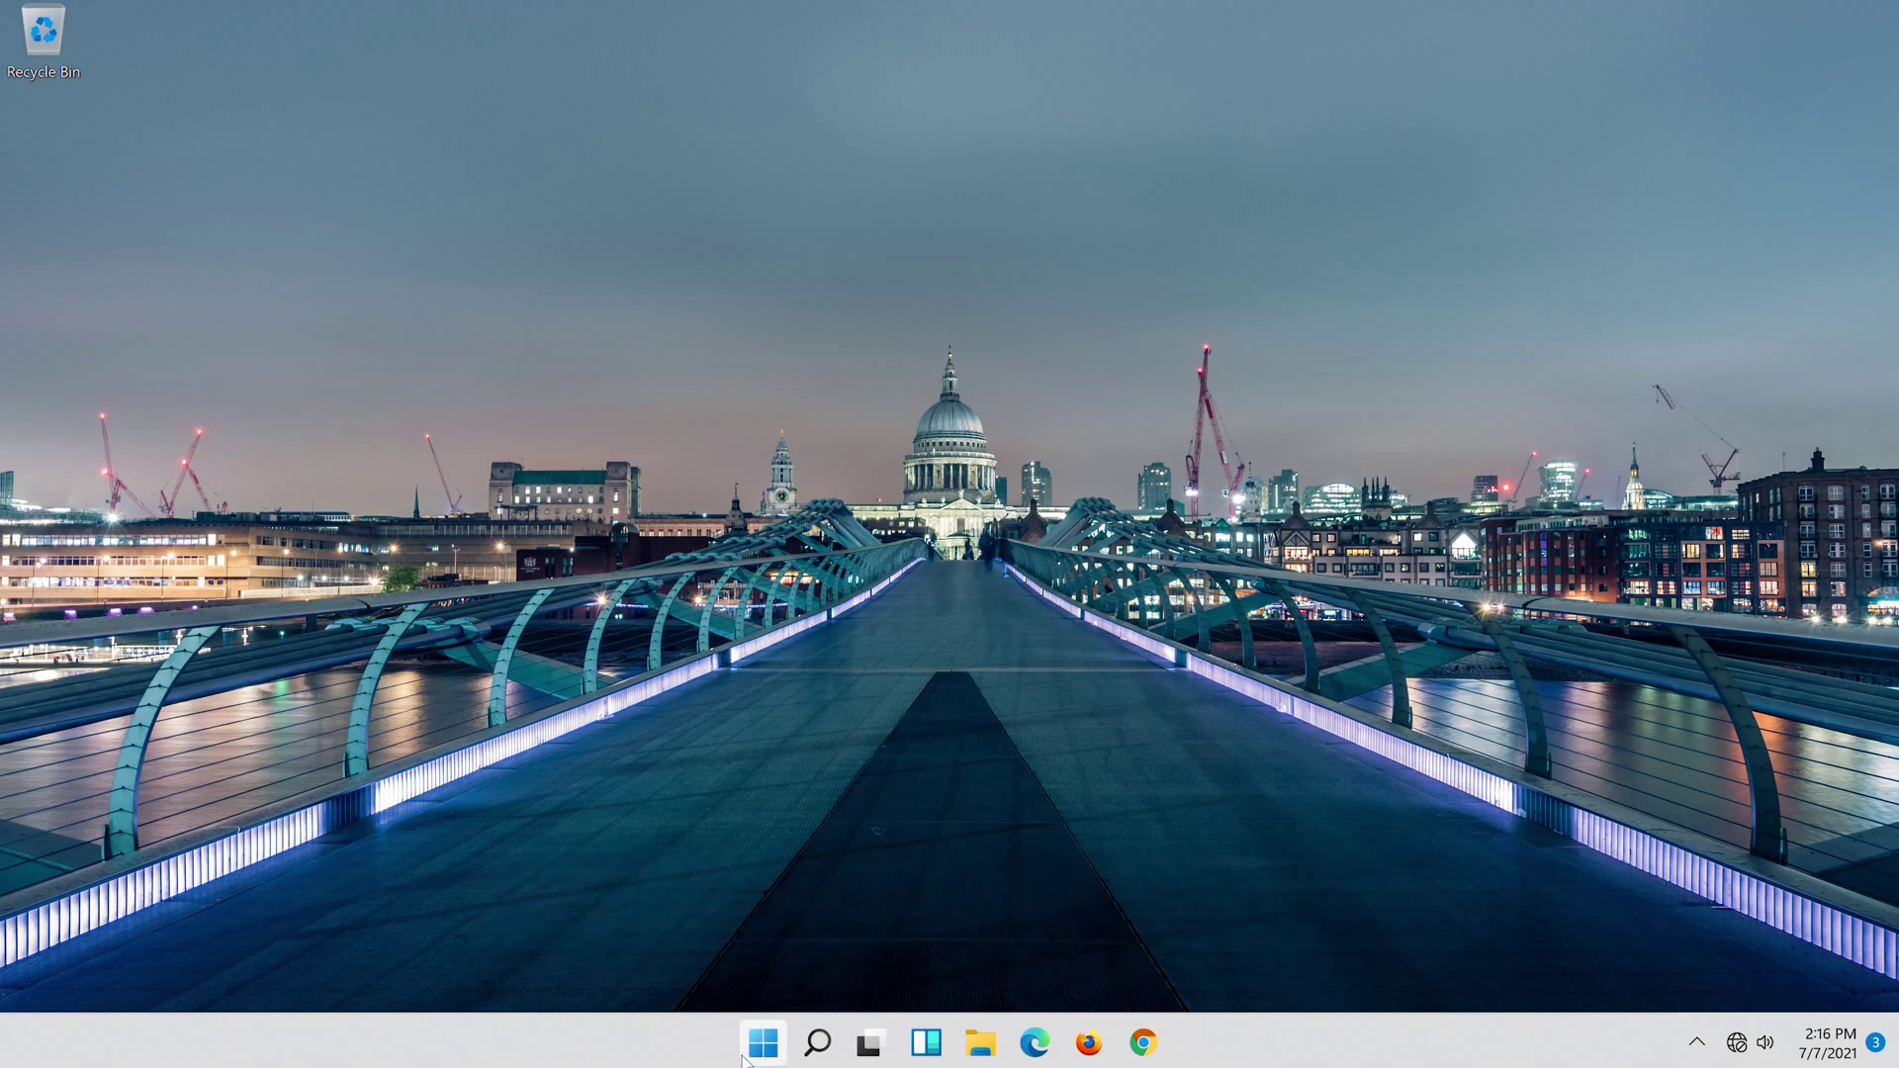
{"action": "left_click", "coordinate": [1263, 962]}
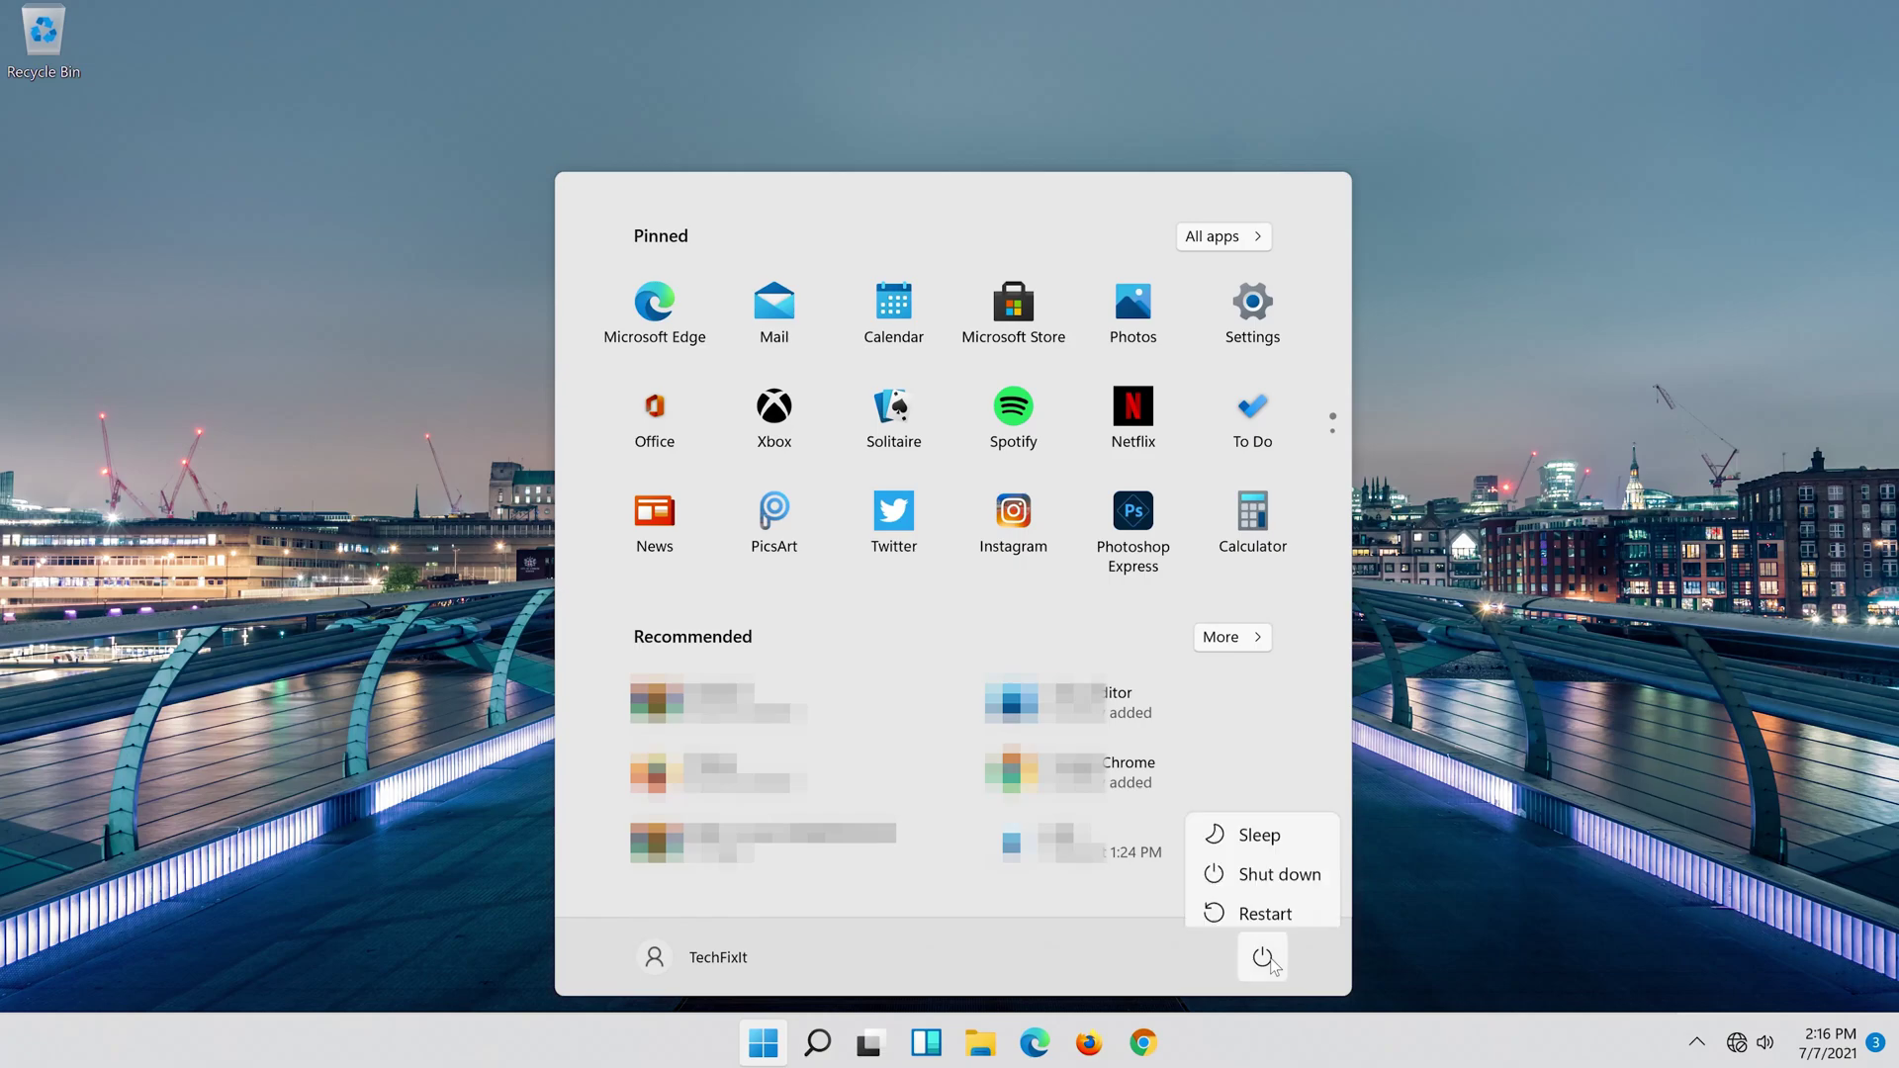
{"action": "left_click", "coordinate": [1278, 903]}
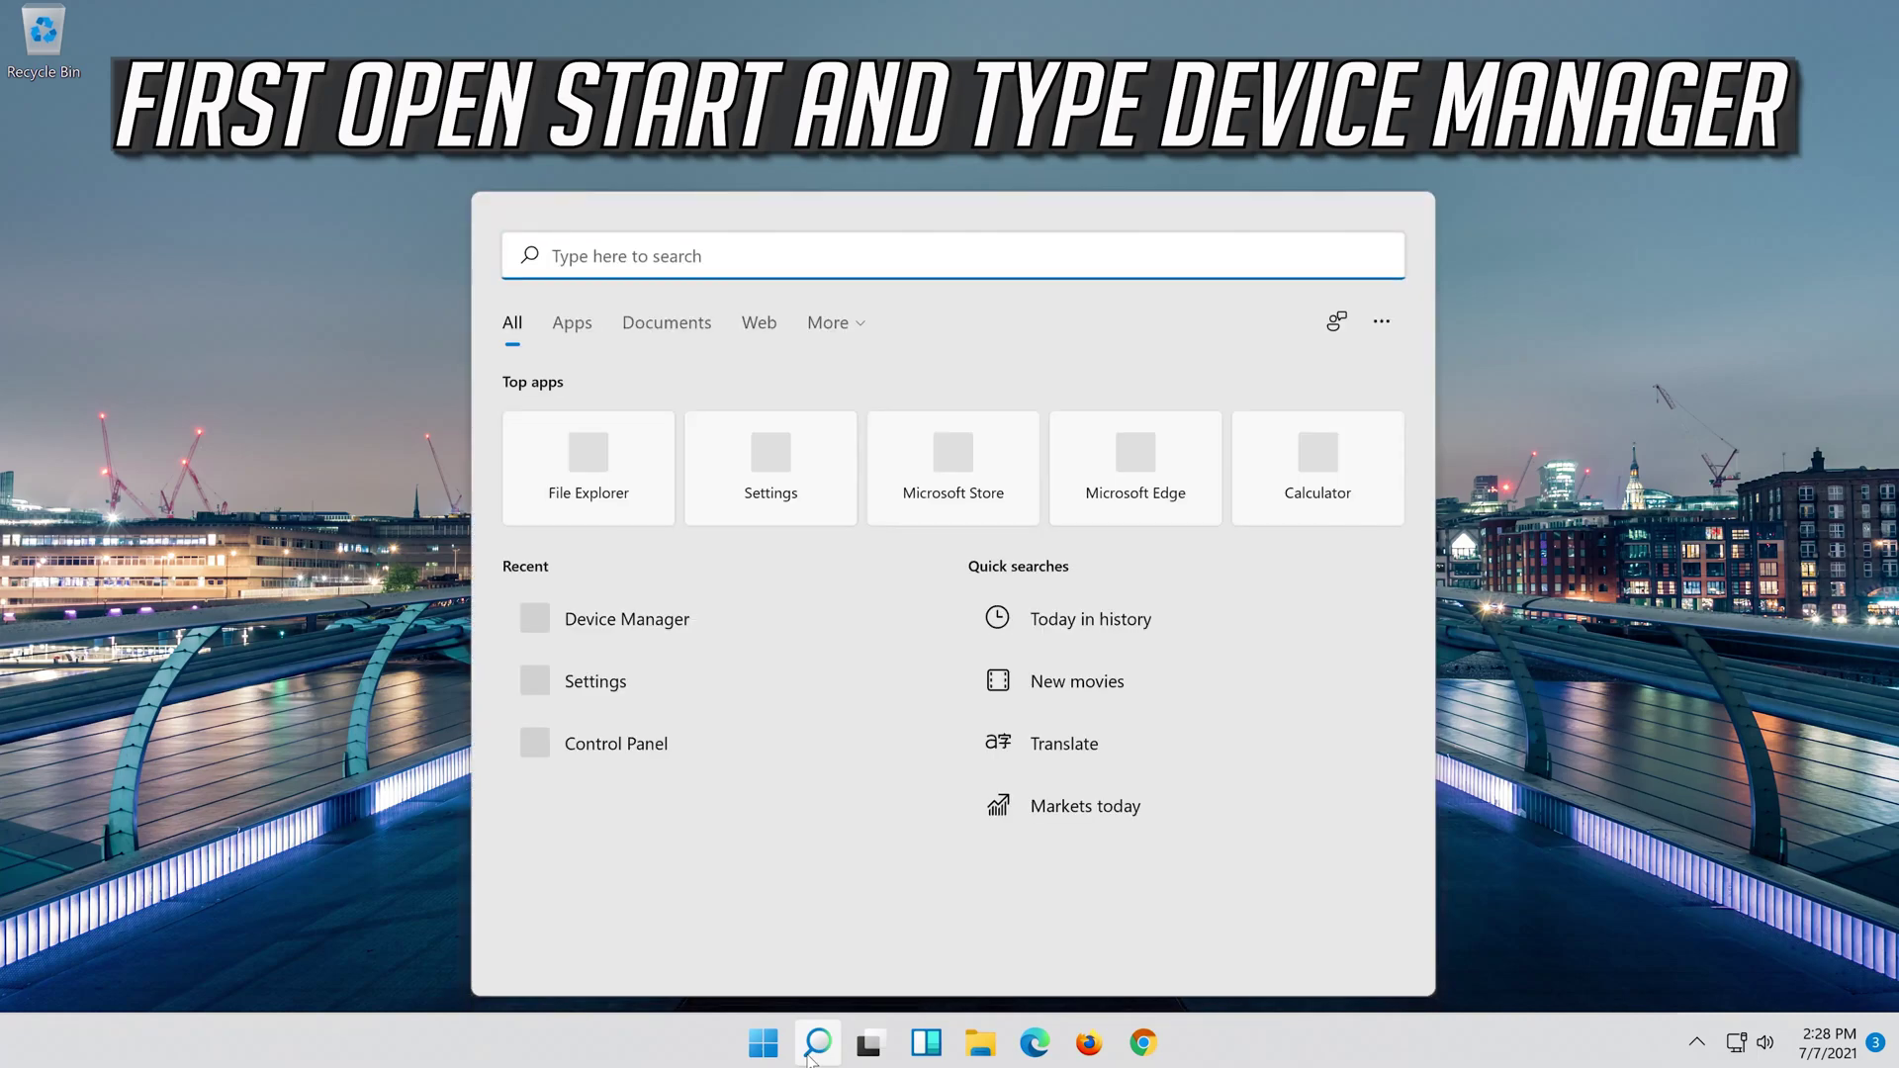
{"action": "type", "text": "device"}
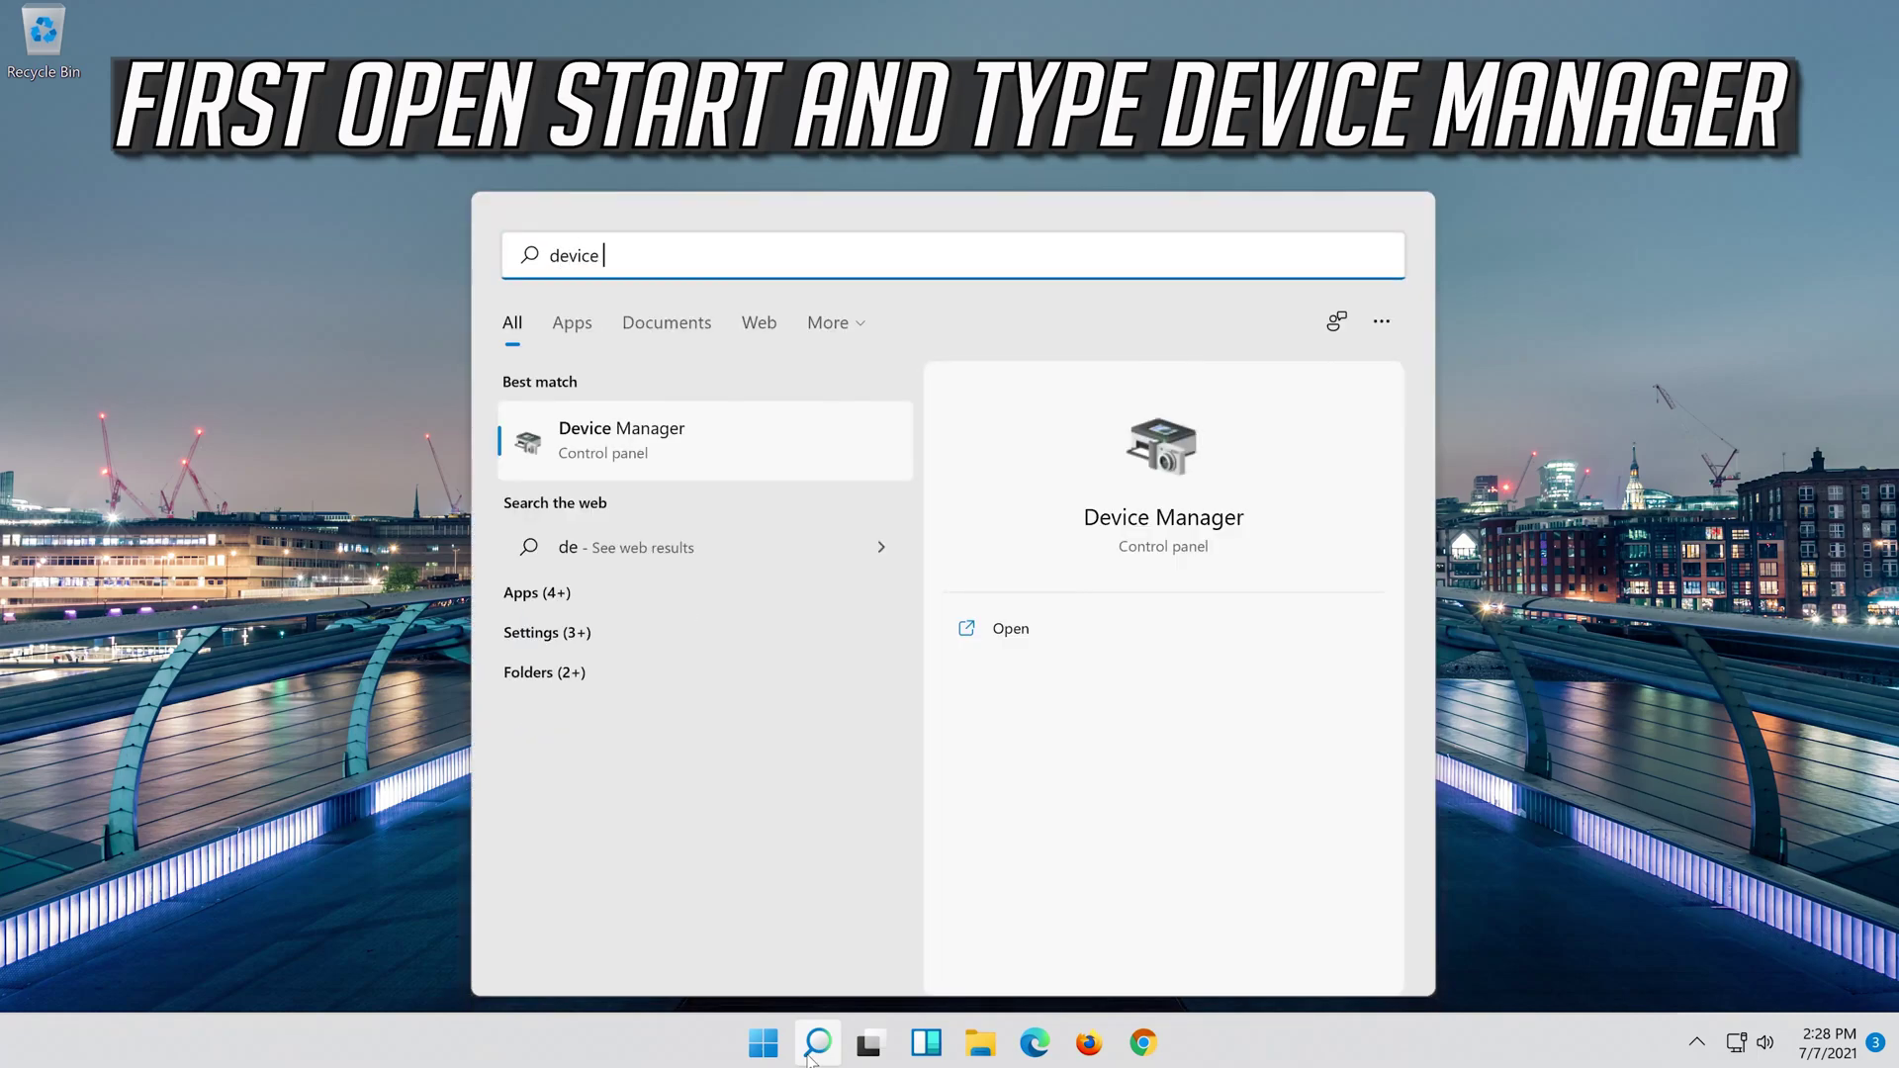
{"action": "type", "text": " manager"}
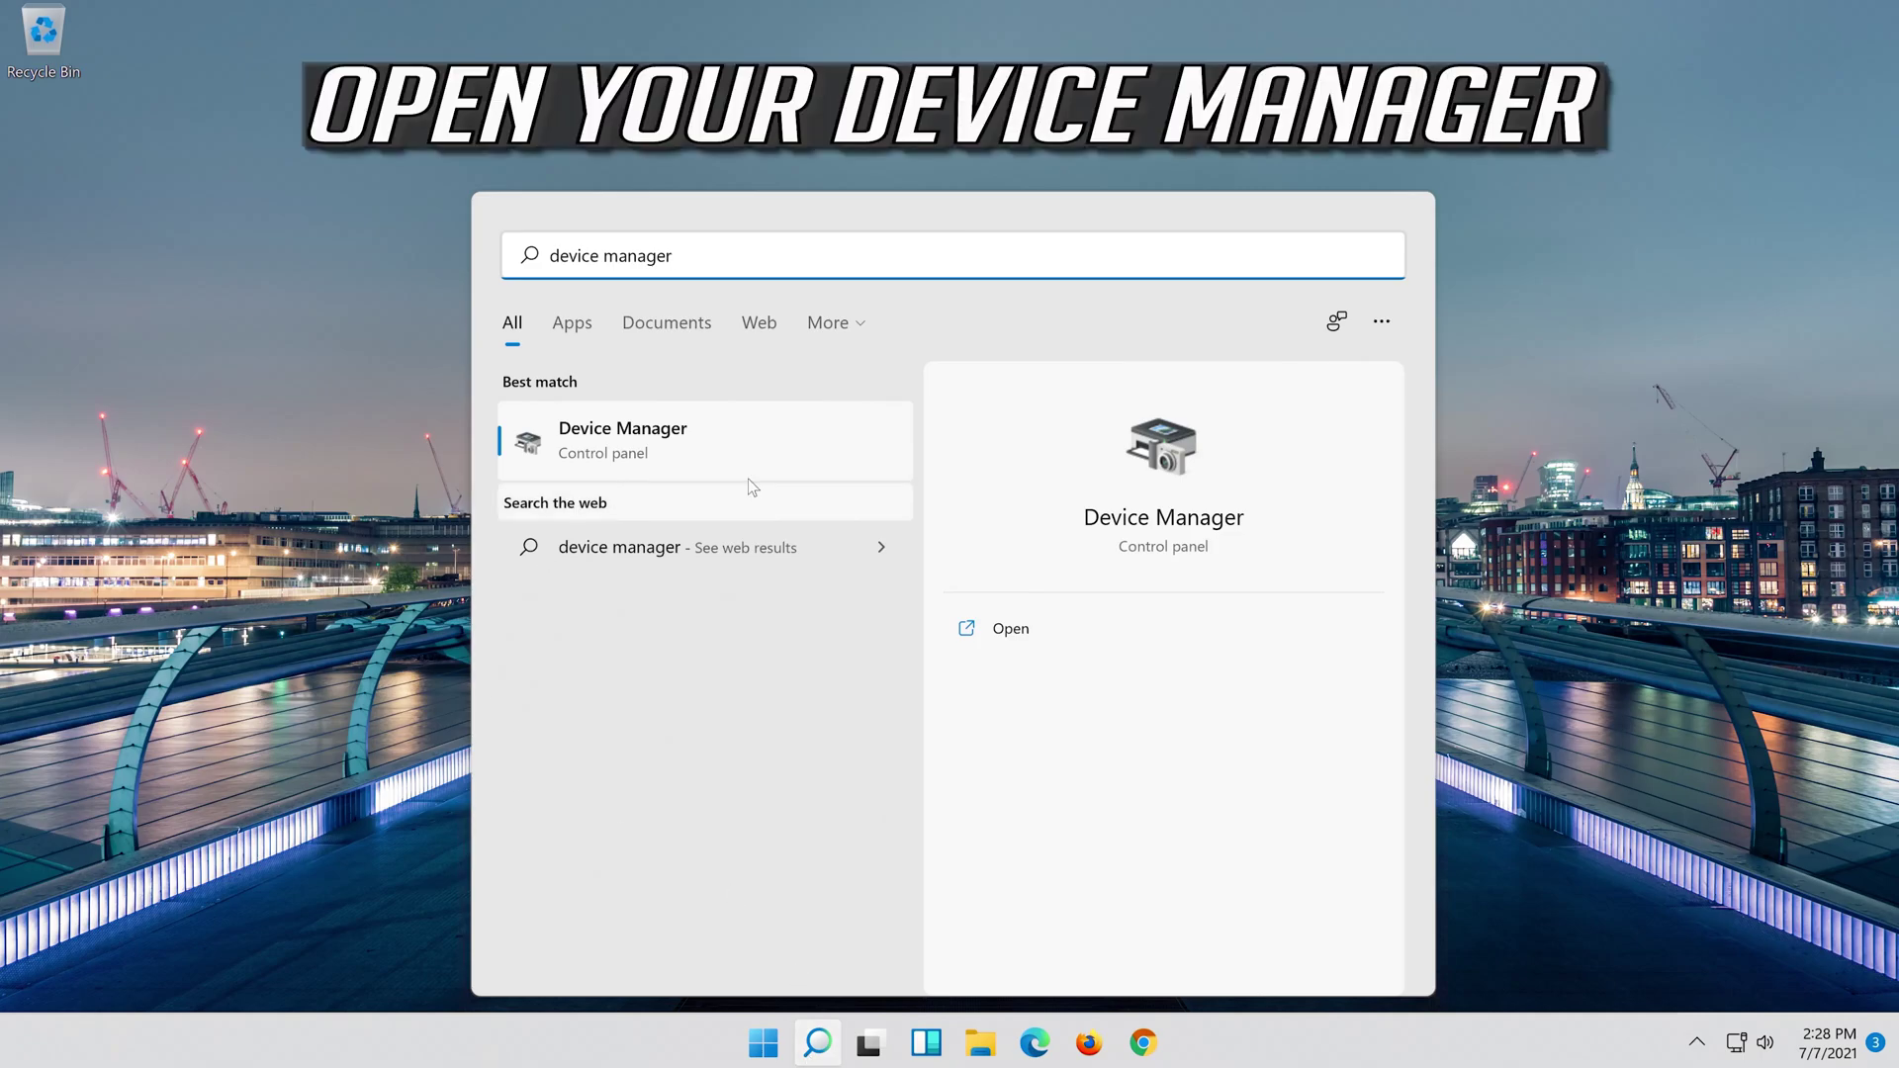
- Launch Device Manager from the search results
{"action": "left_click", "coordinate": [670, 450]}
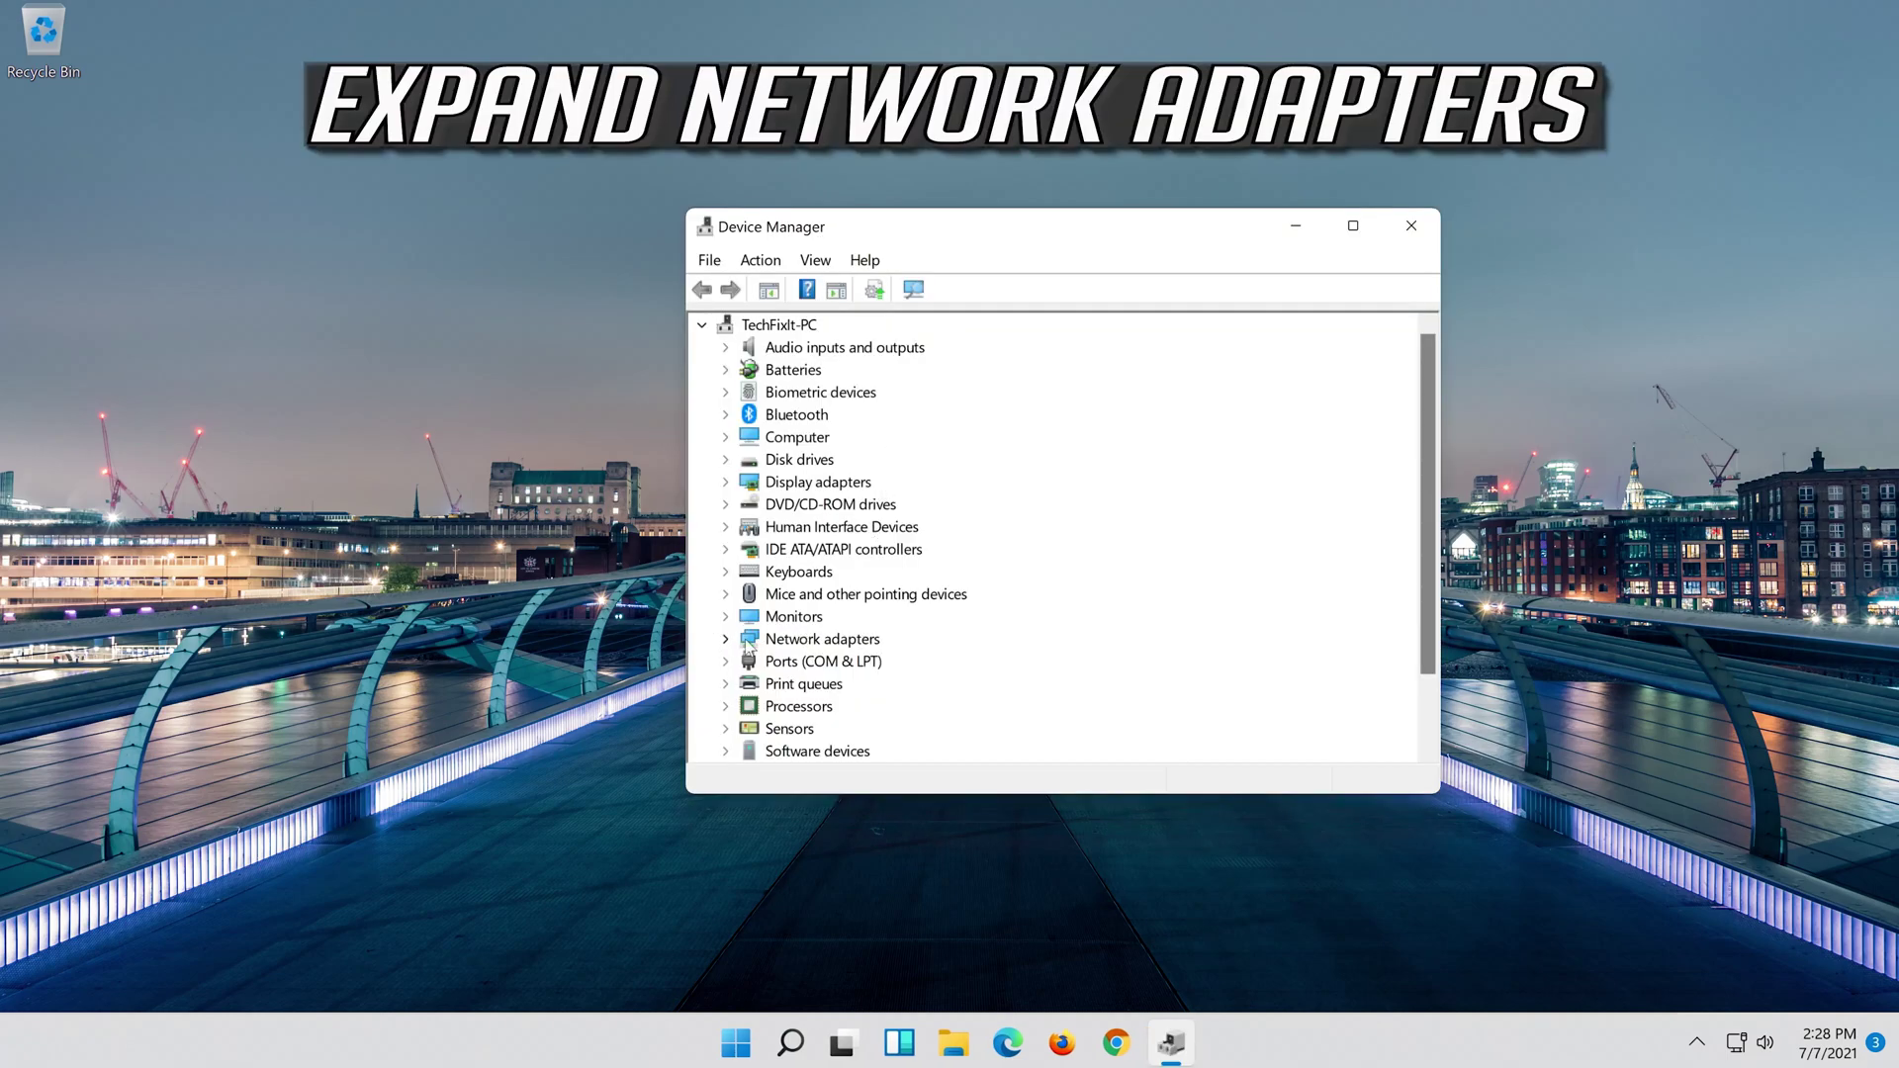
- Expand Network adapters and open the Intel(R) 82574L Gigabit Network Connection's Properties
{"action": "left_click", "coordinate": [727, 642]}
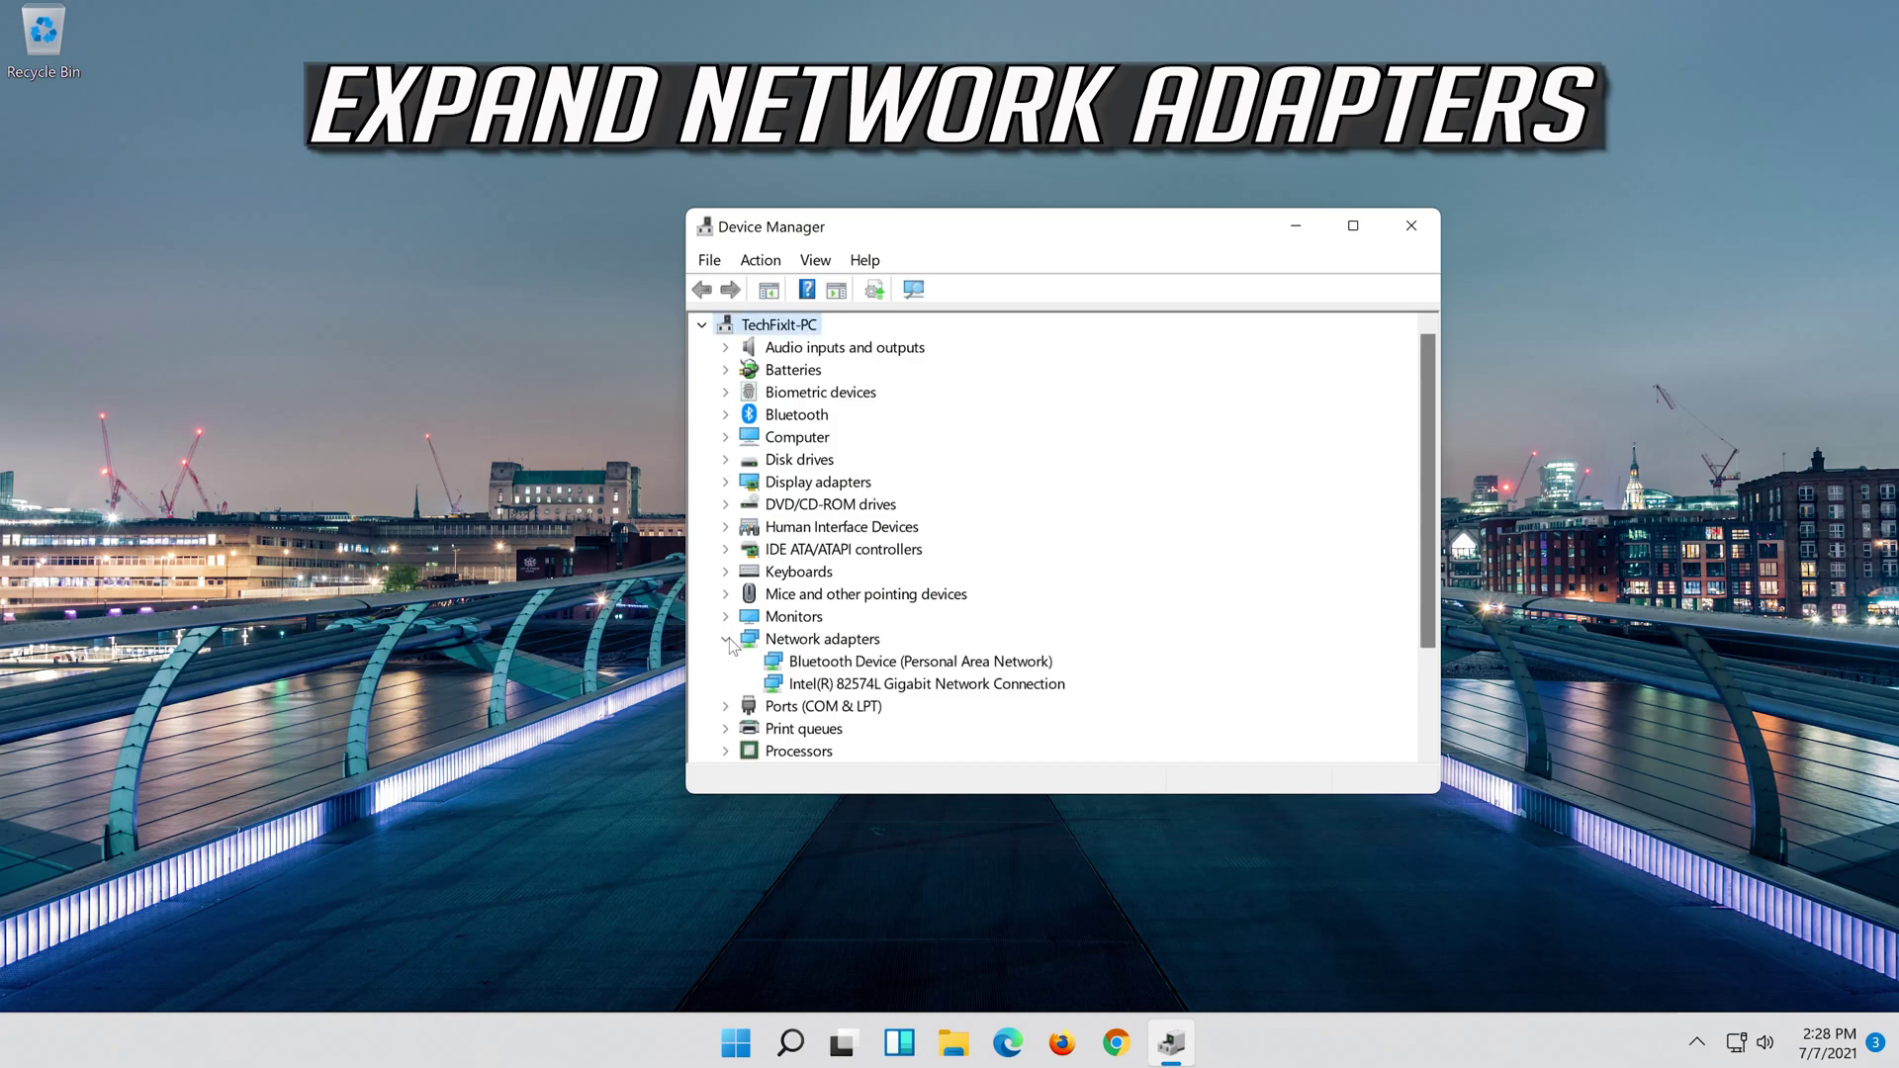
{"action": "left_click", "coordinate": [831, 685]}
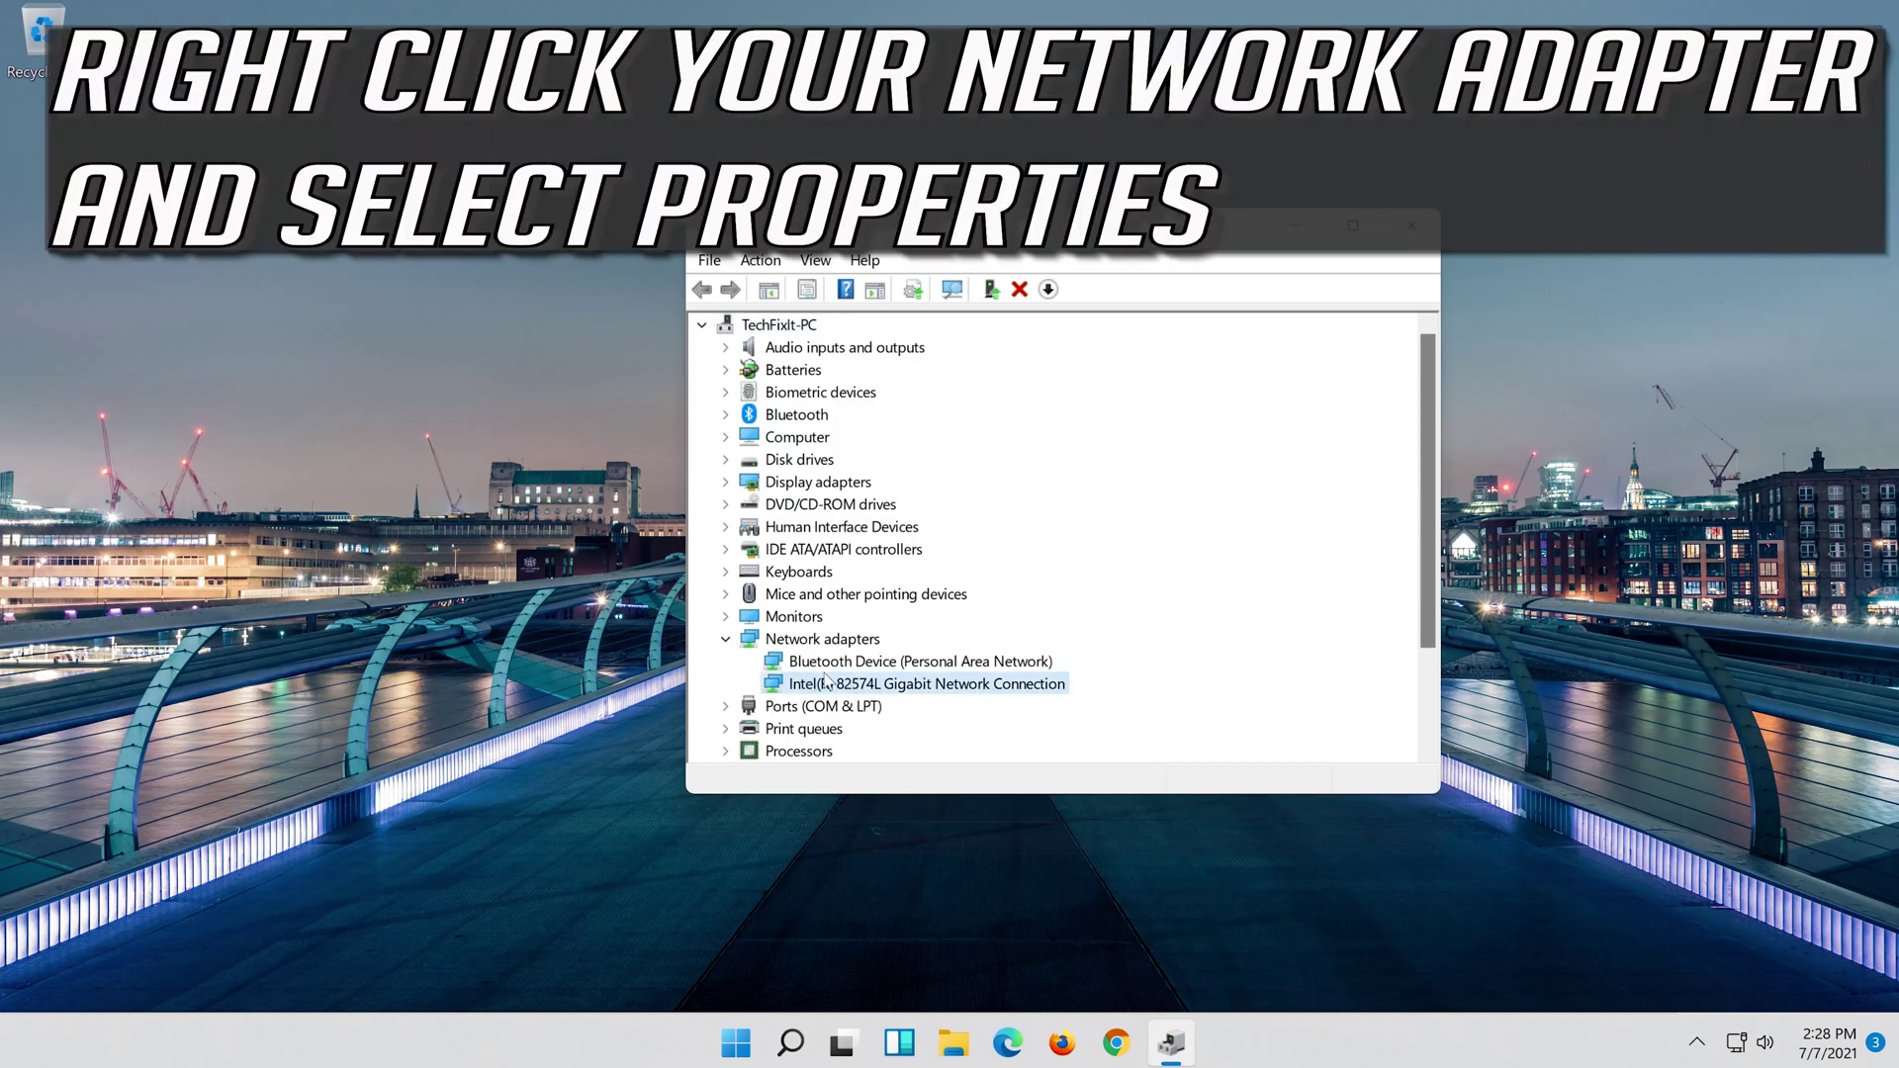
{"action": "right_click", "coordinate": [931, 690]}
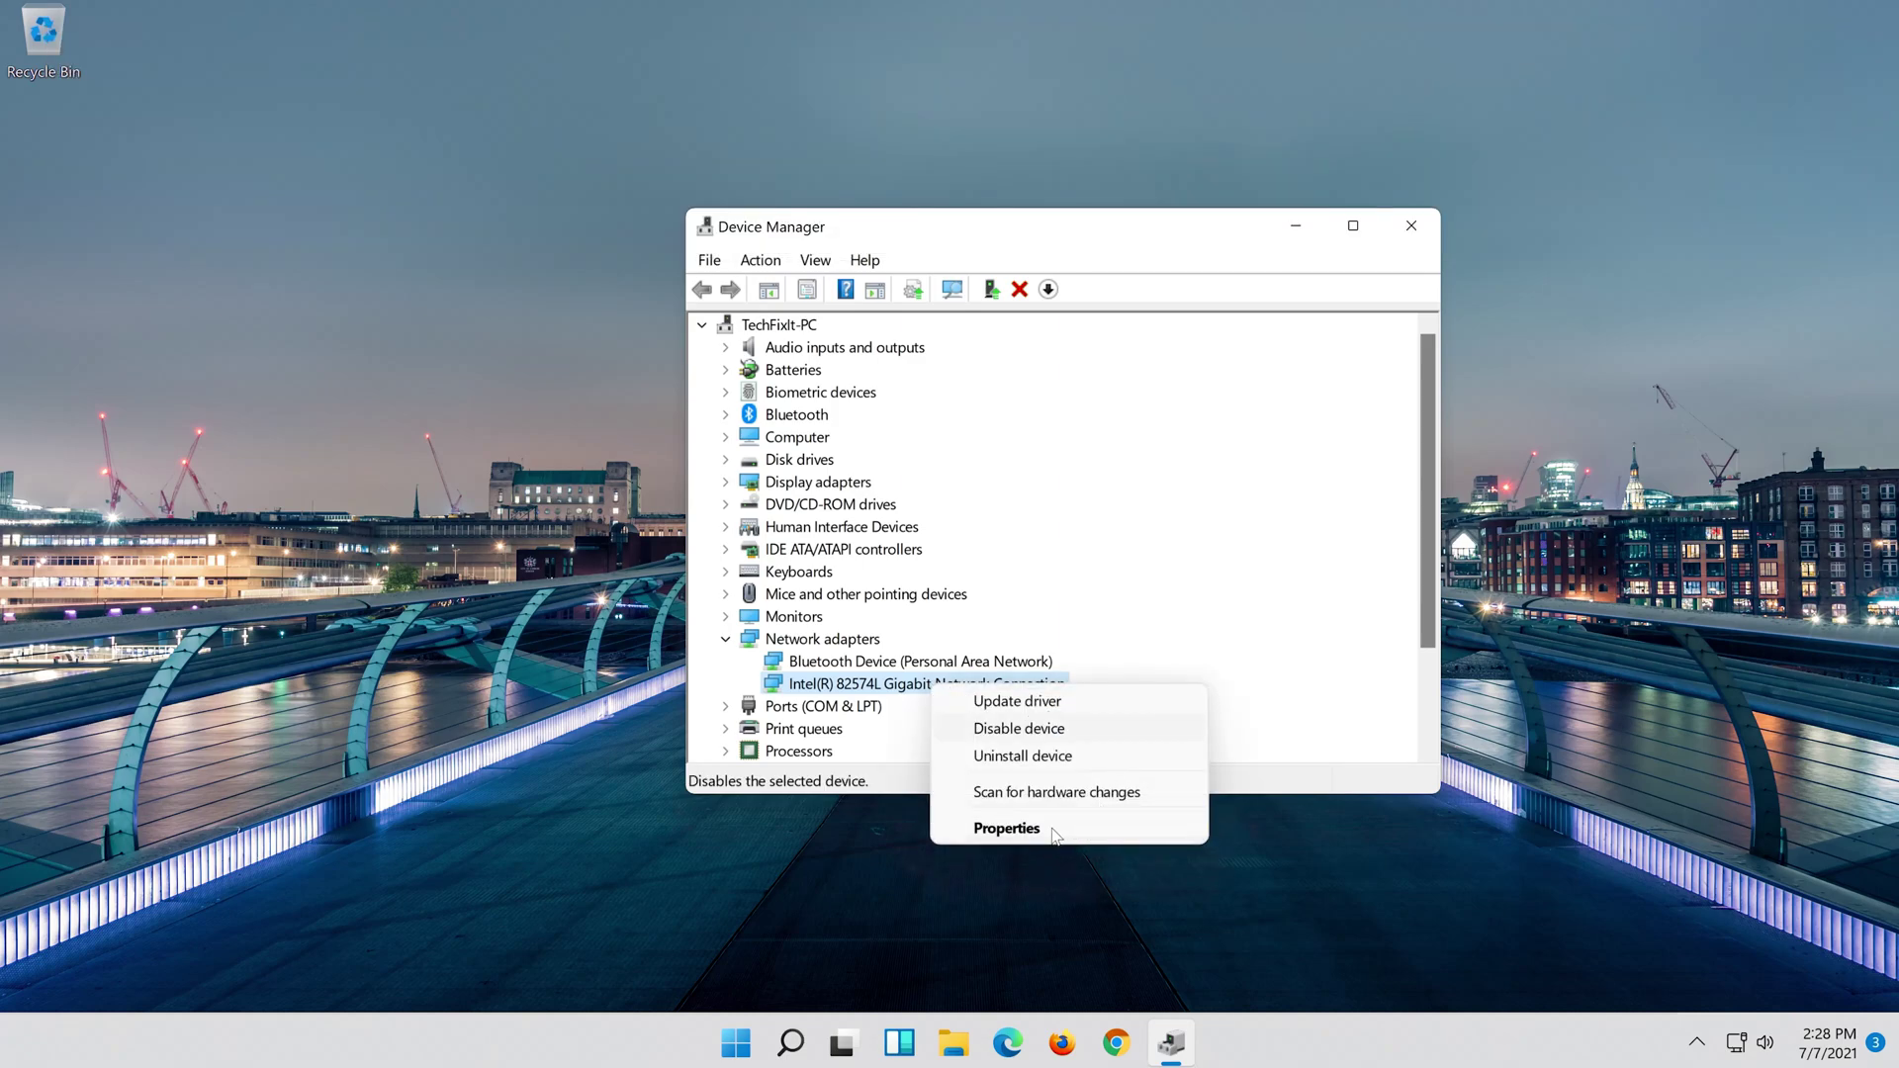
{"action": "left_click", "coordinate": [1049, 831]}
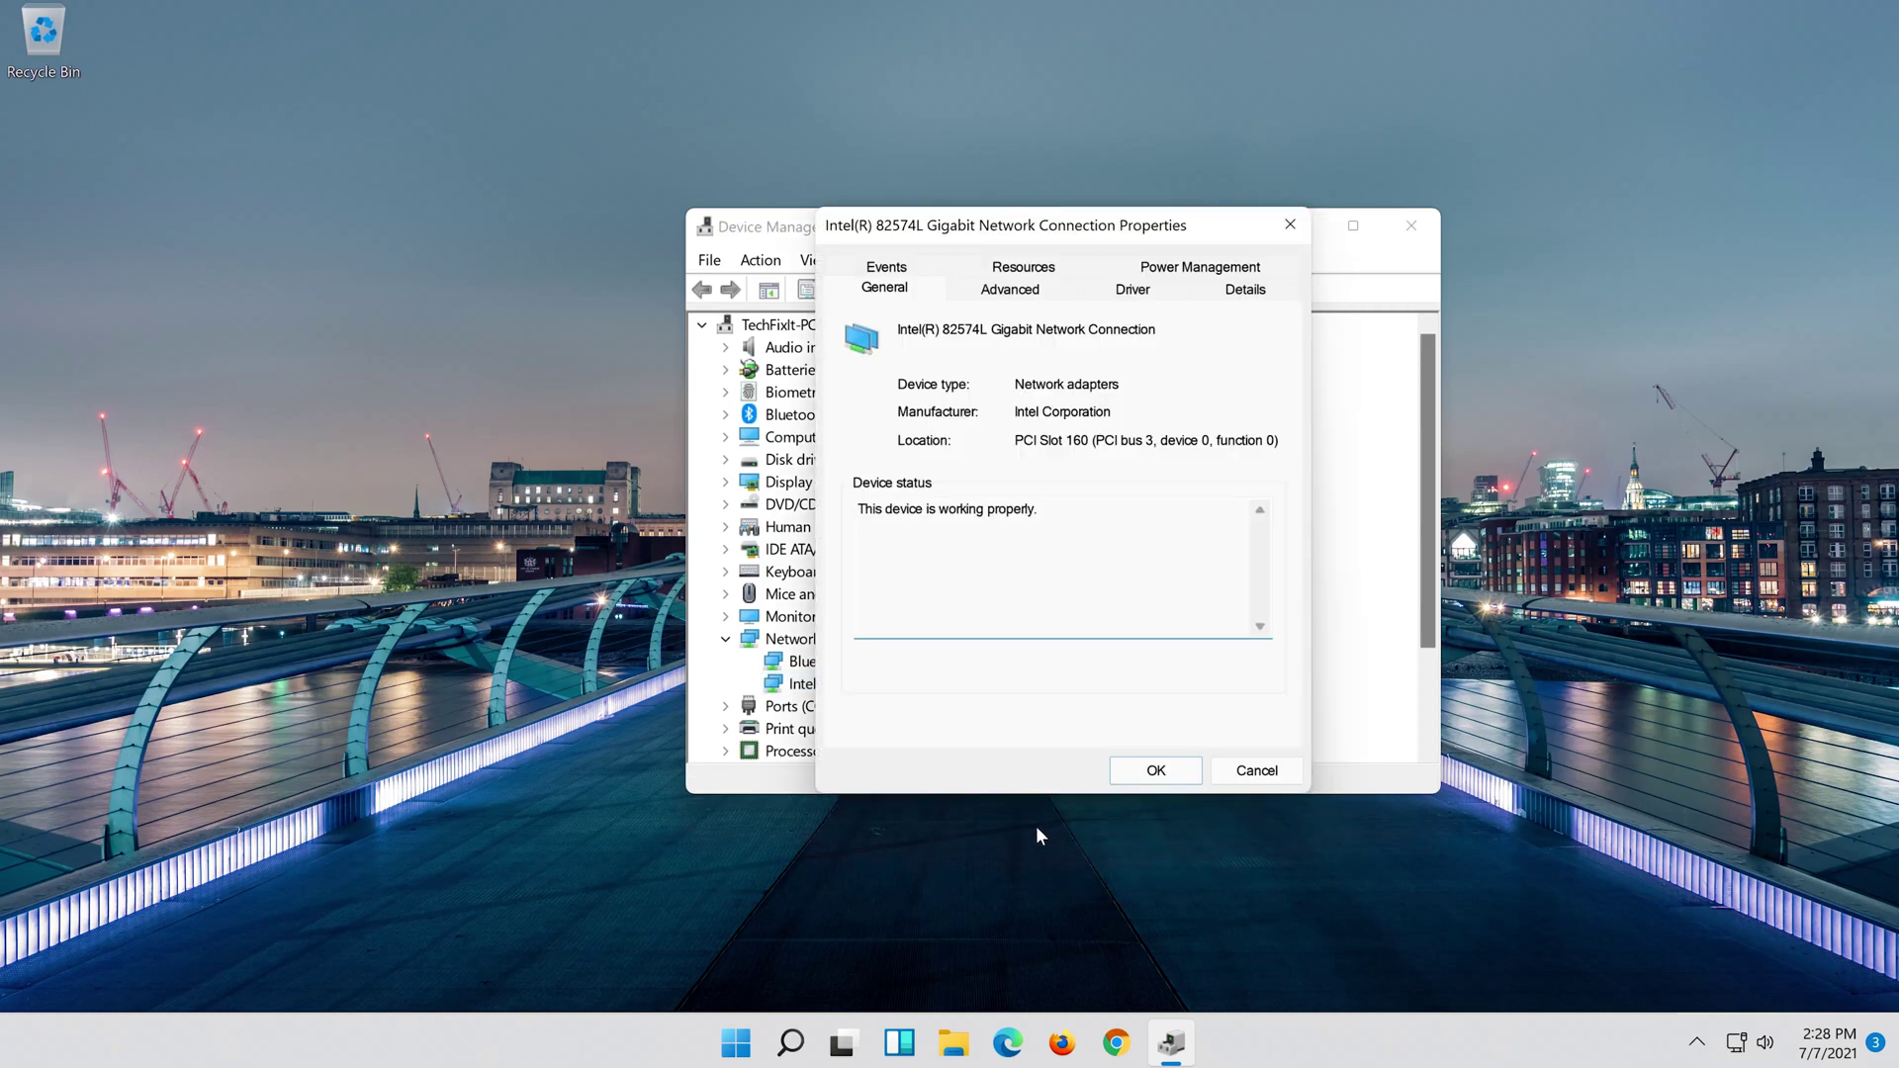
- Uninstall the Intel 82574L adapter from its Driver tab and confirm the removal
{"action": "left_click", "coordinate": [1132, 289]}
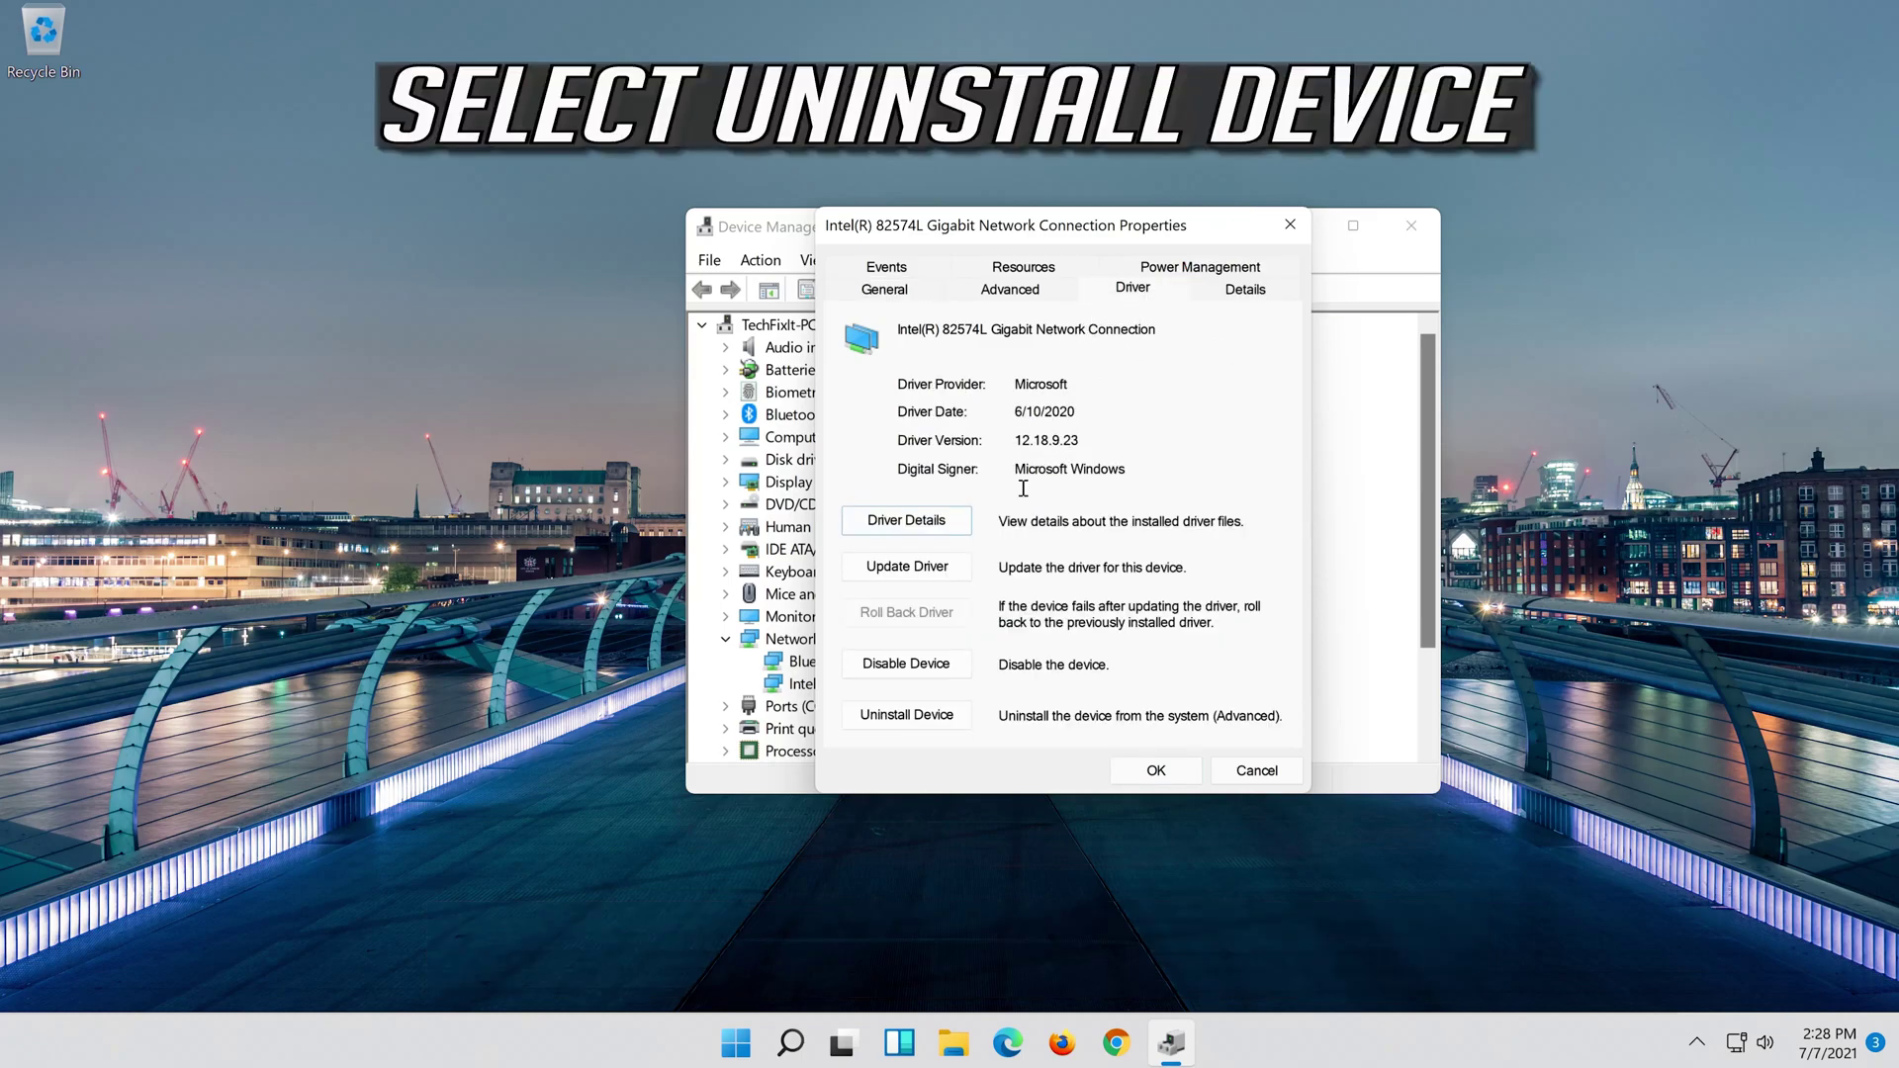
{"action": "left_click", "coordinate": [918, 720]}
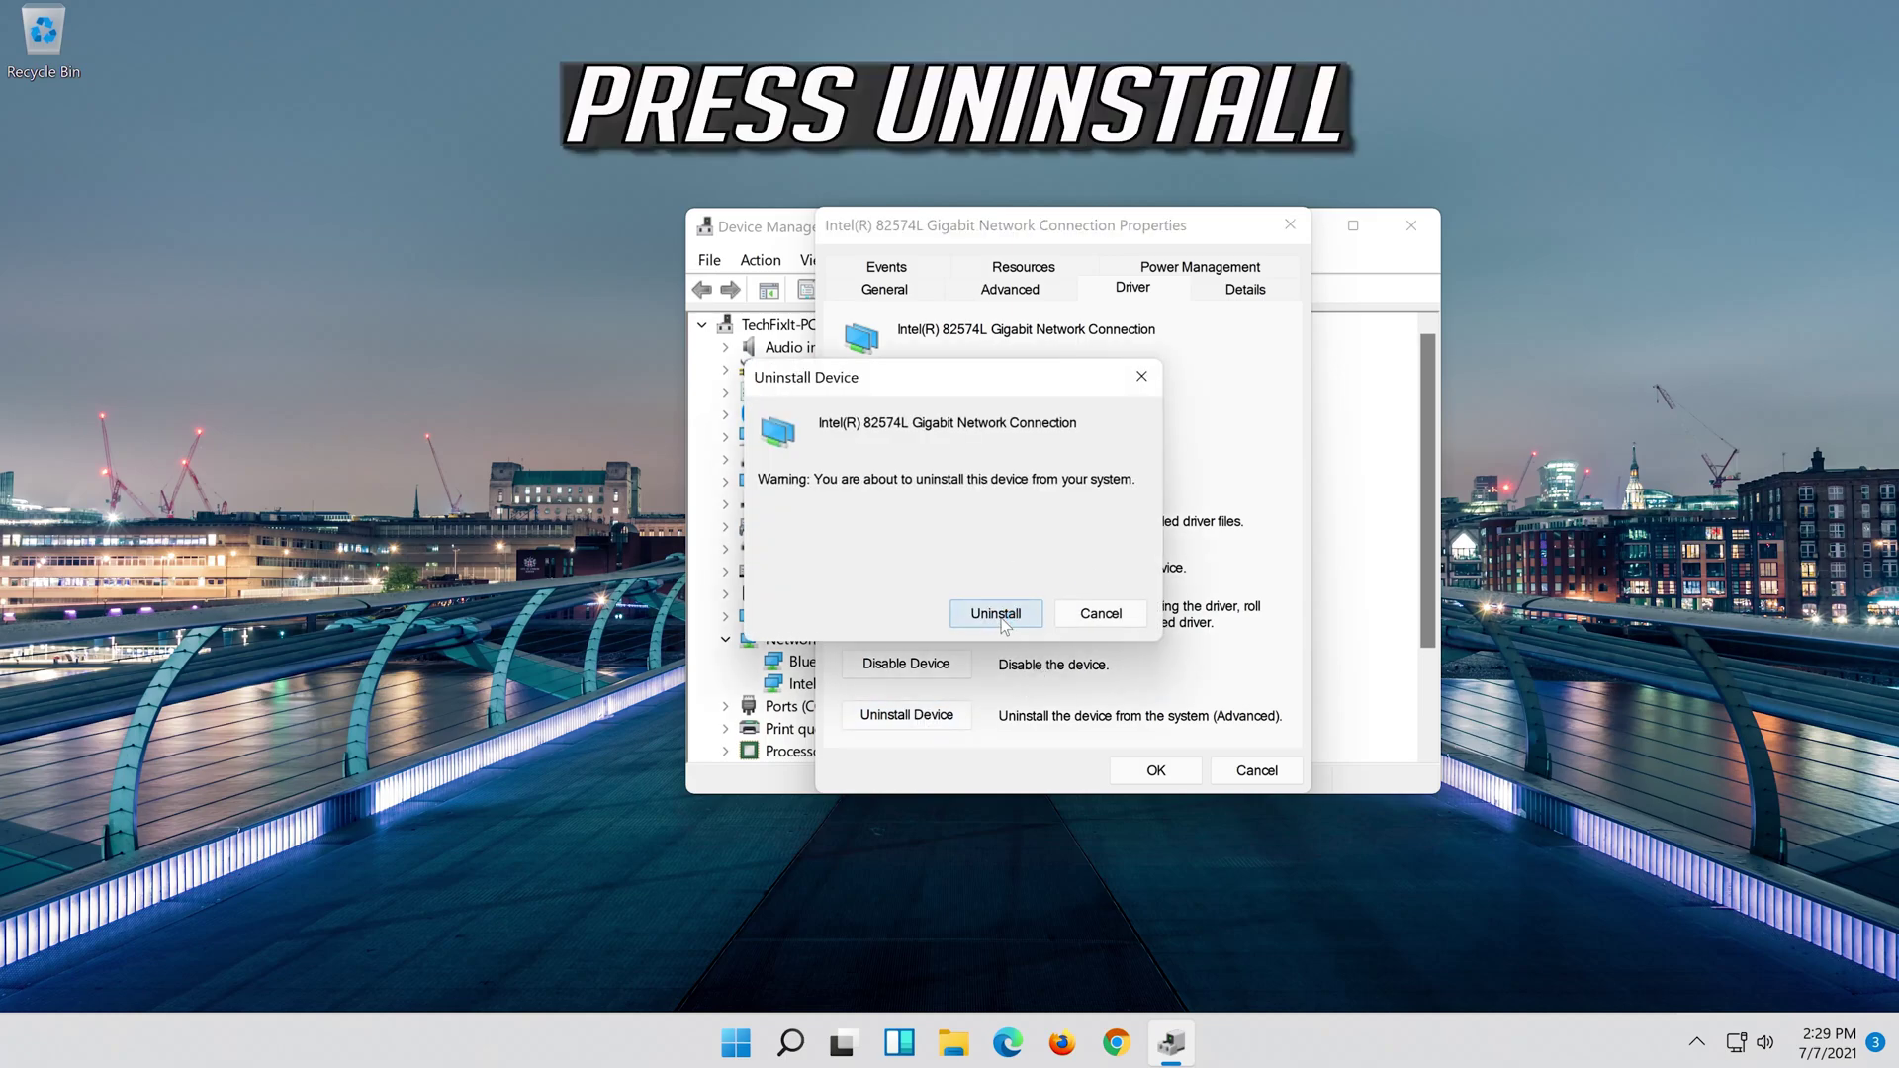
{"action": "left_click", "coordinate": [996, 613]}
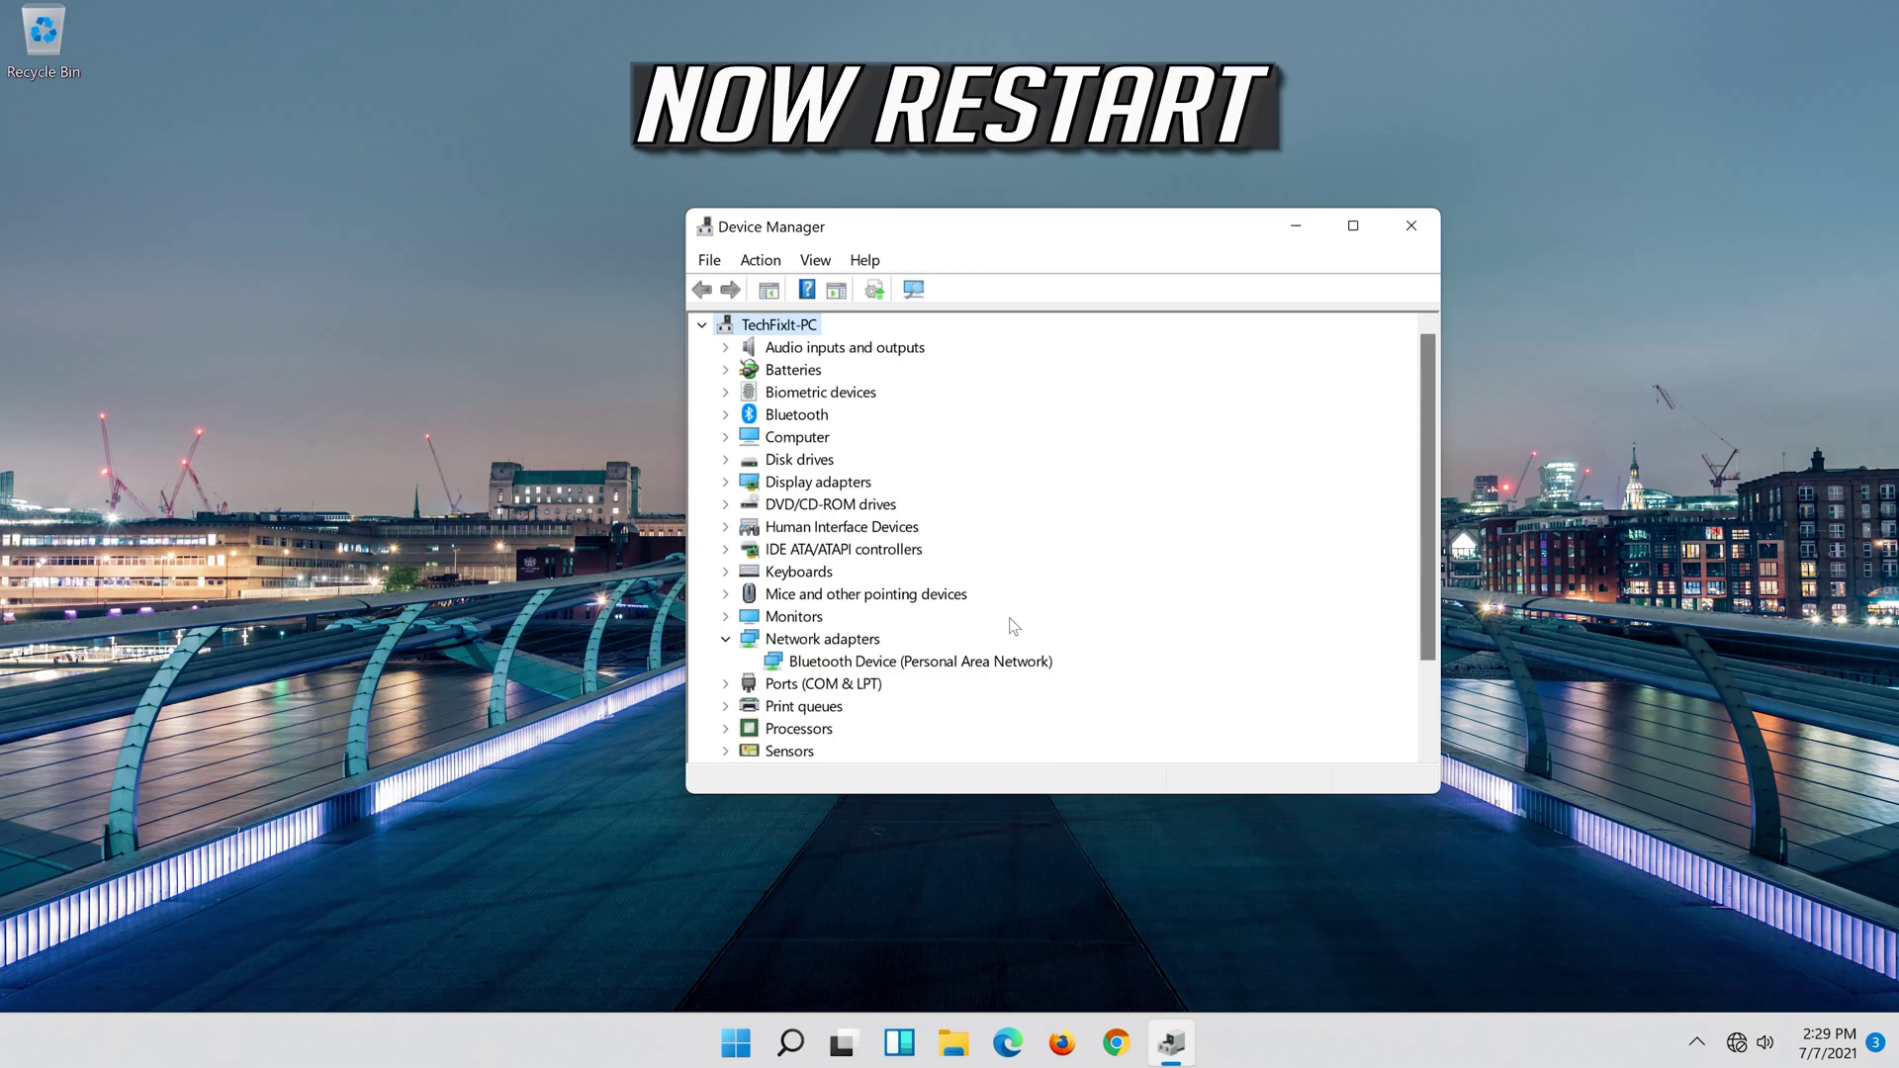
- Close Device Manager and restart the computer from the Start menu
{"action": "left_click", "coordinate": [1410, 227]}
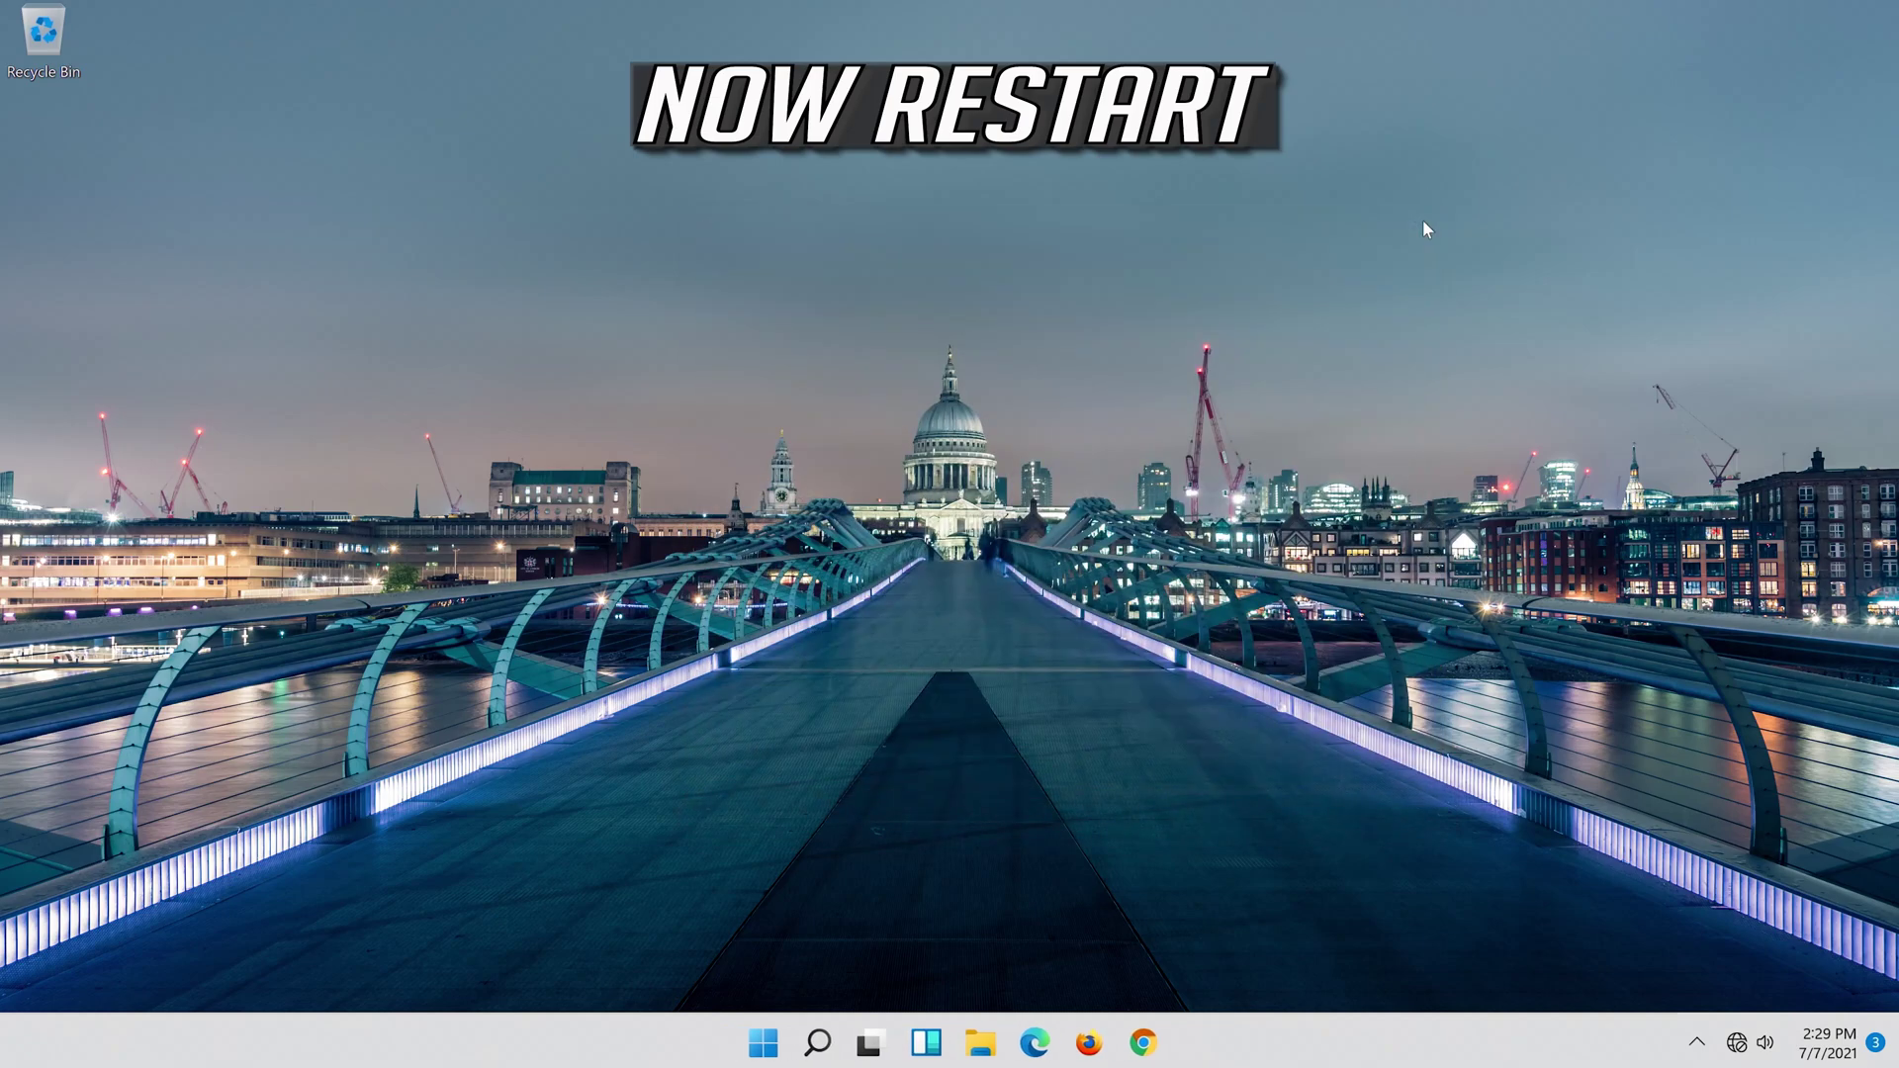
{"action": "left_click", "coordinate": [761, 1042]}
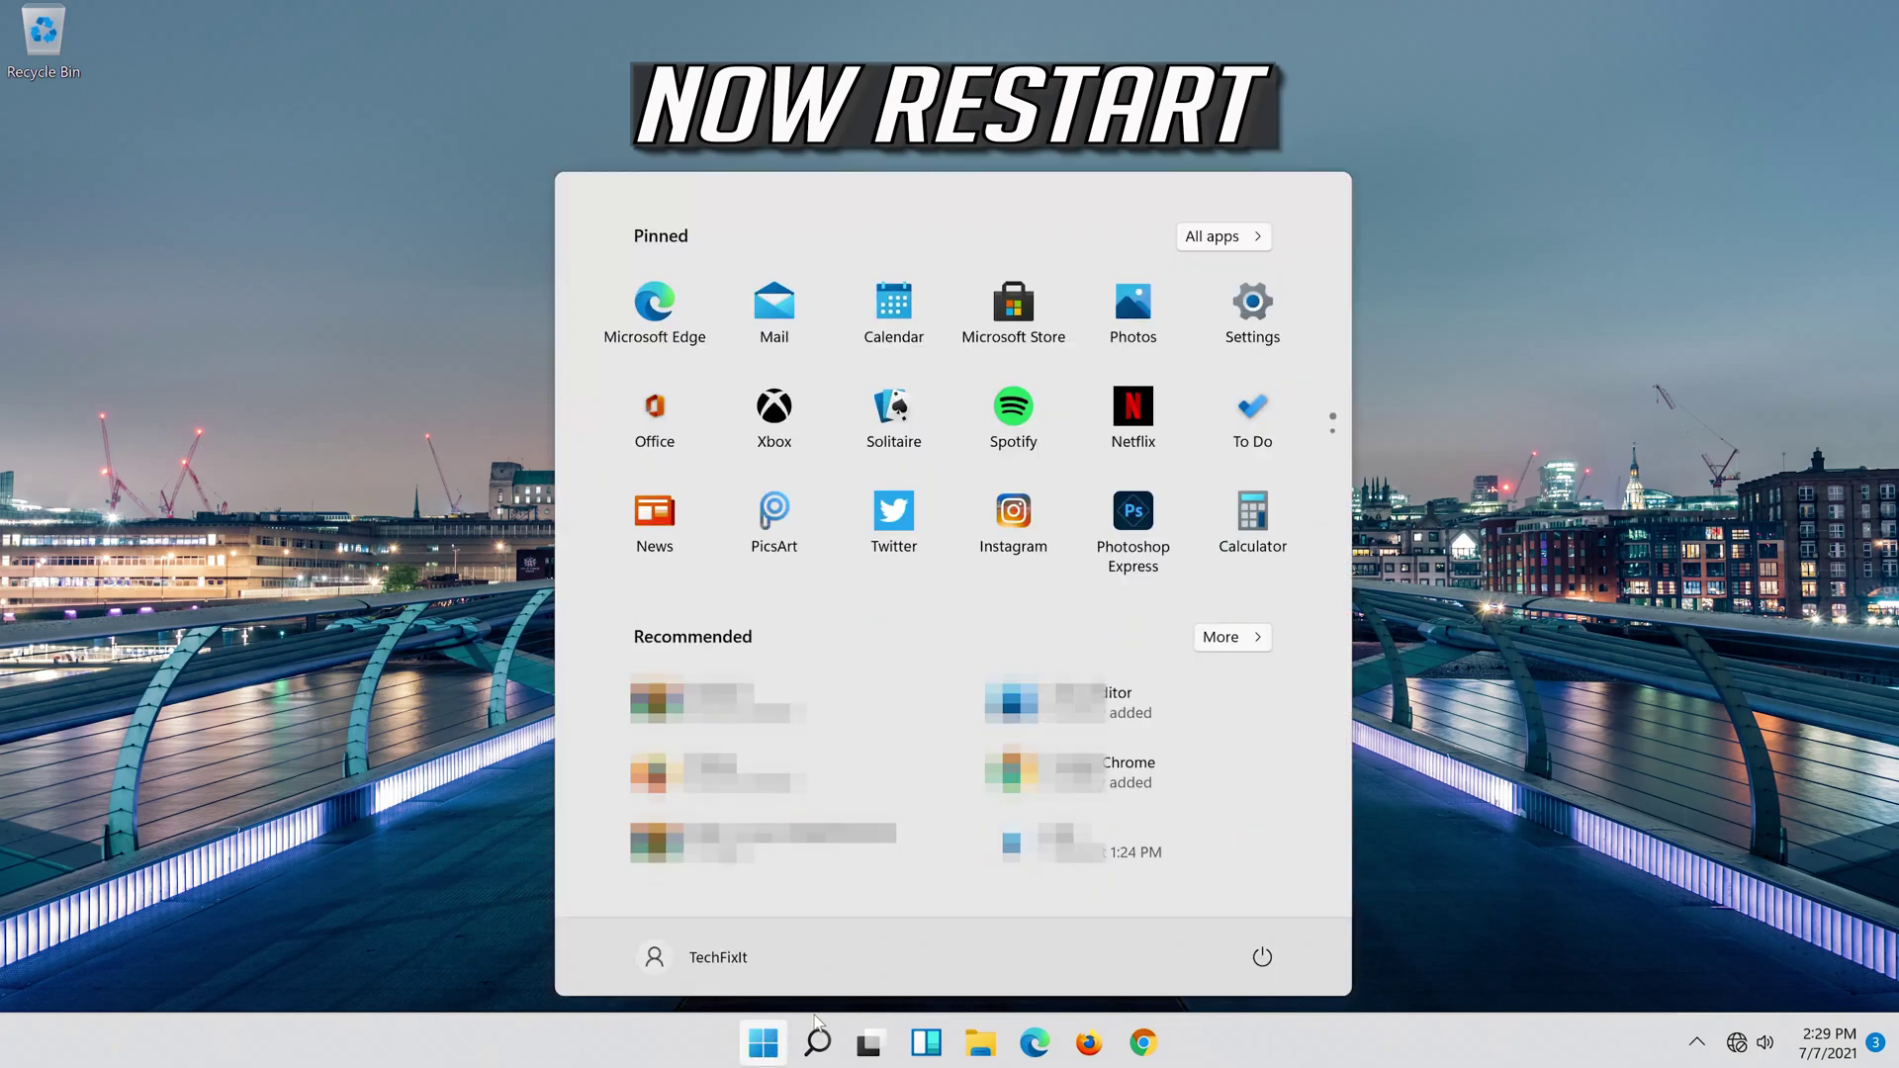
{"action": "left_click", "coordinate": [1263, 958]}
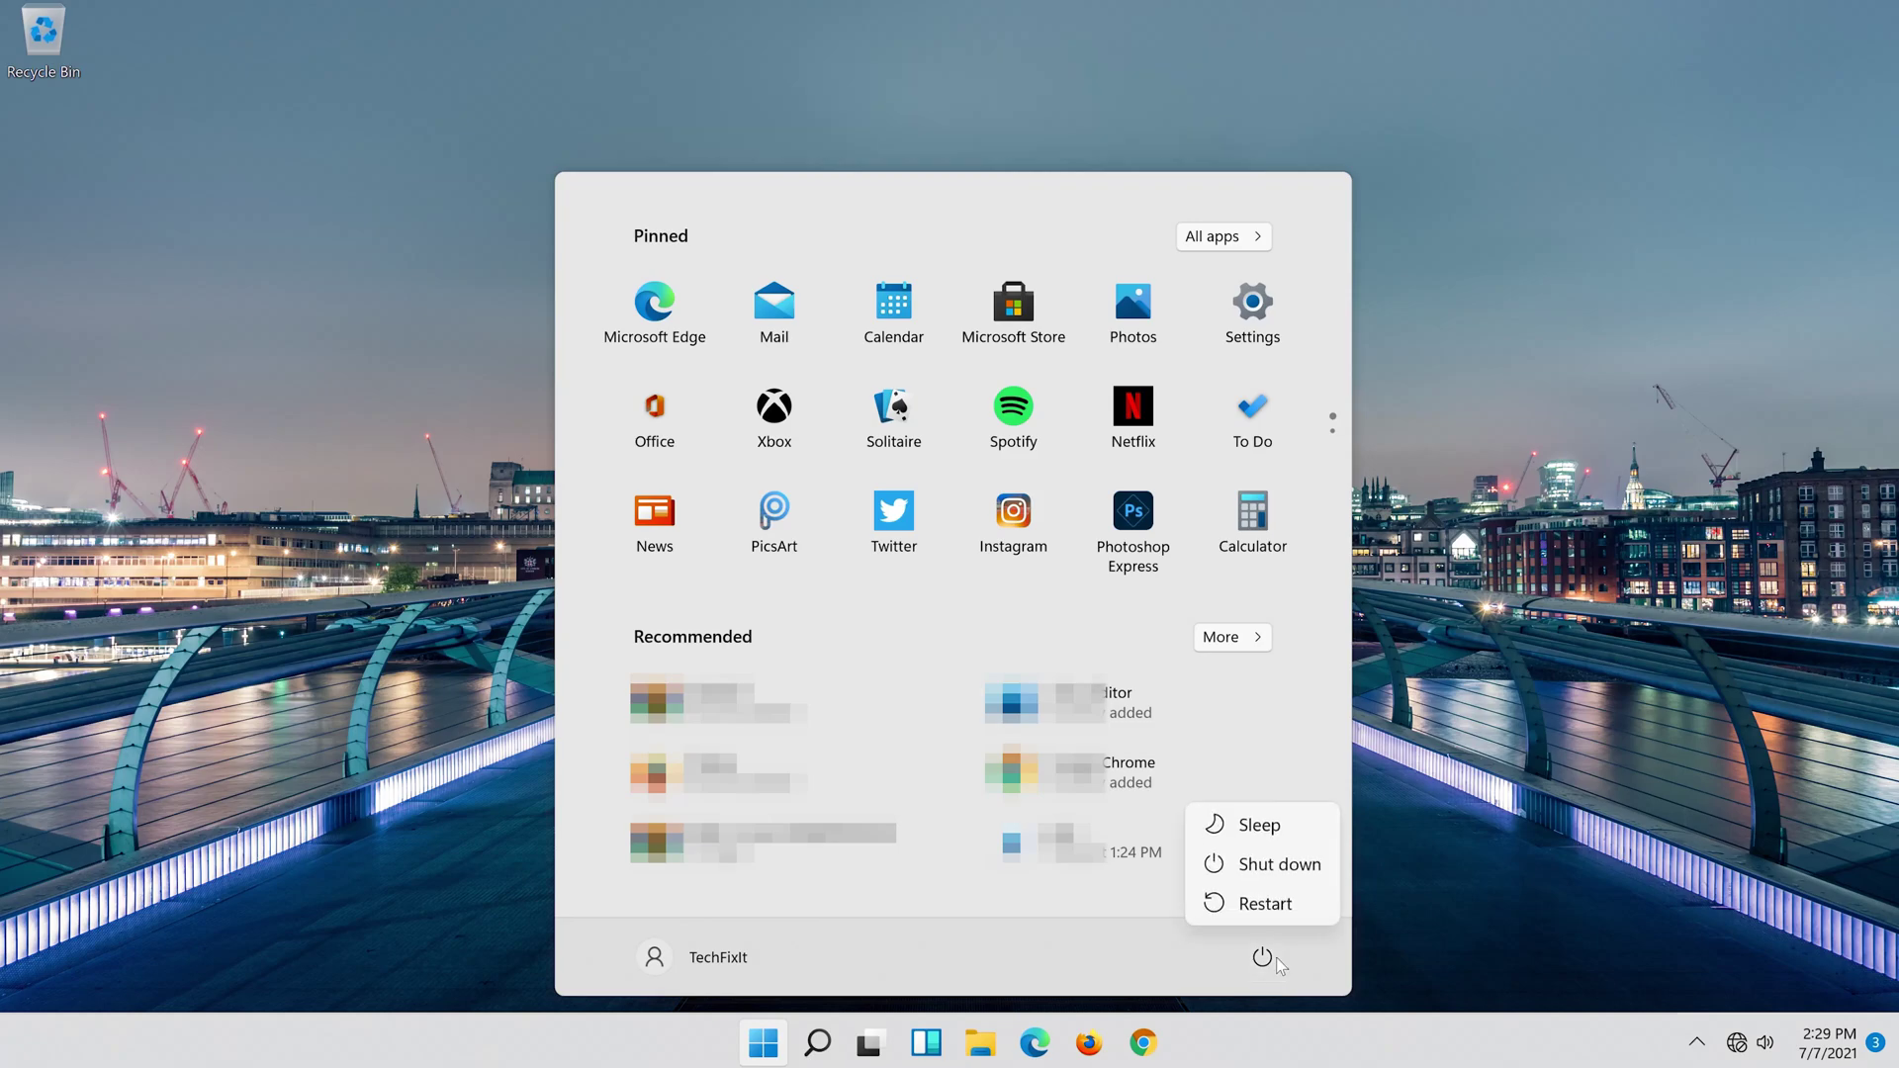
{"action": "left_click", "coordinate": [1265, 903]}
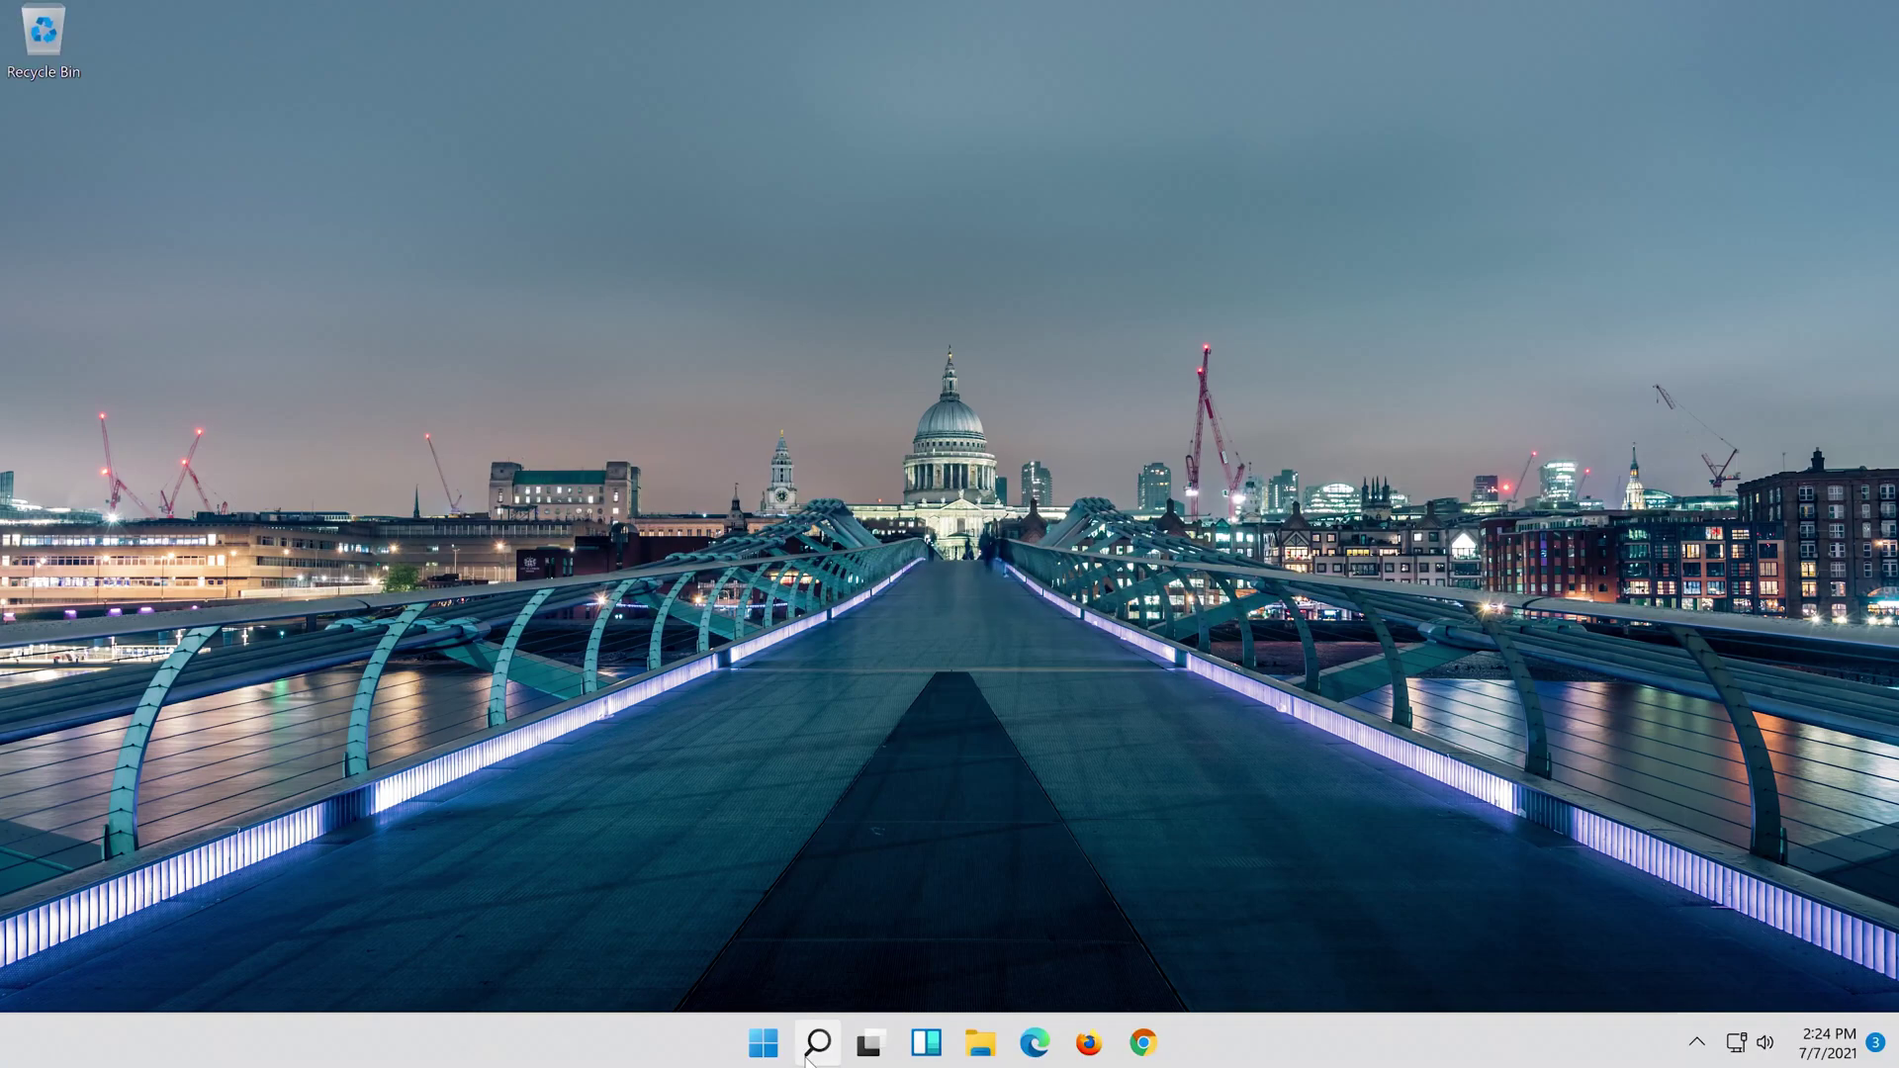
- Search for Device Manager from the taskbar and launch it
{"action": "left_click", "coordinate": [815, 1043]}
{"action": "type", "text": "devi"}
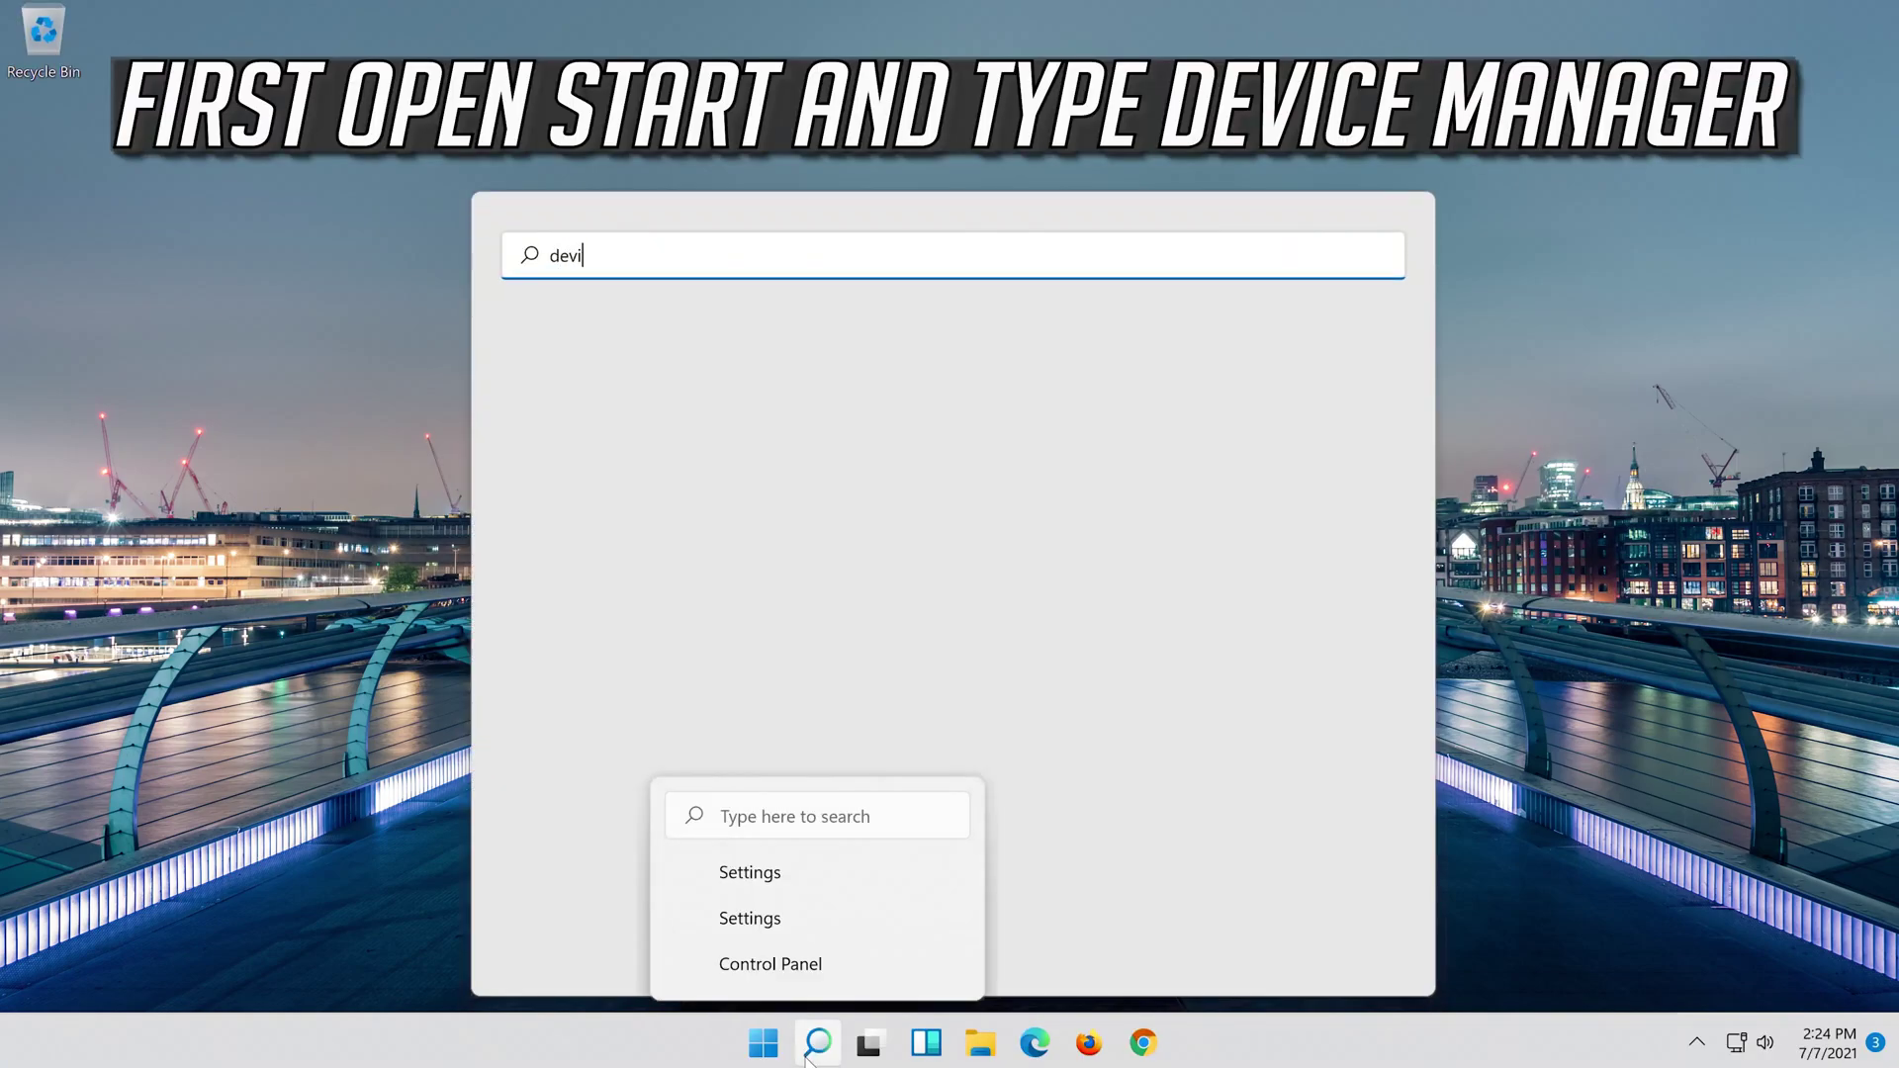
{"action": "type", "text": "ce manage"}
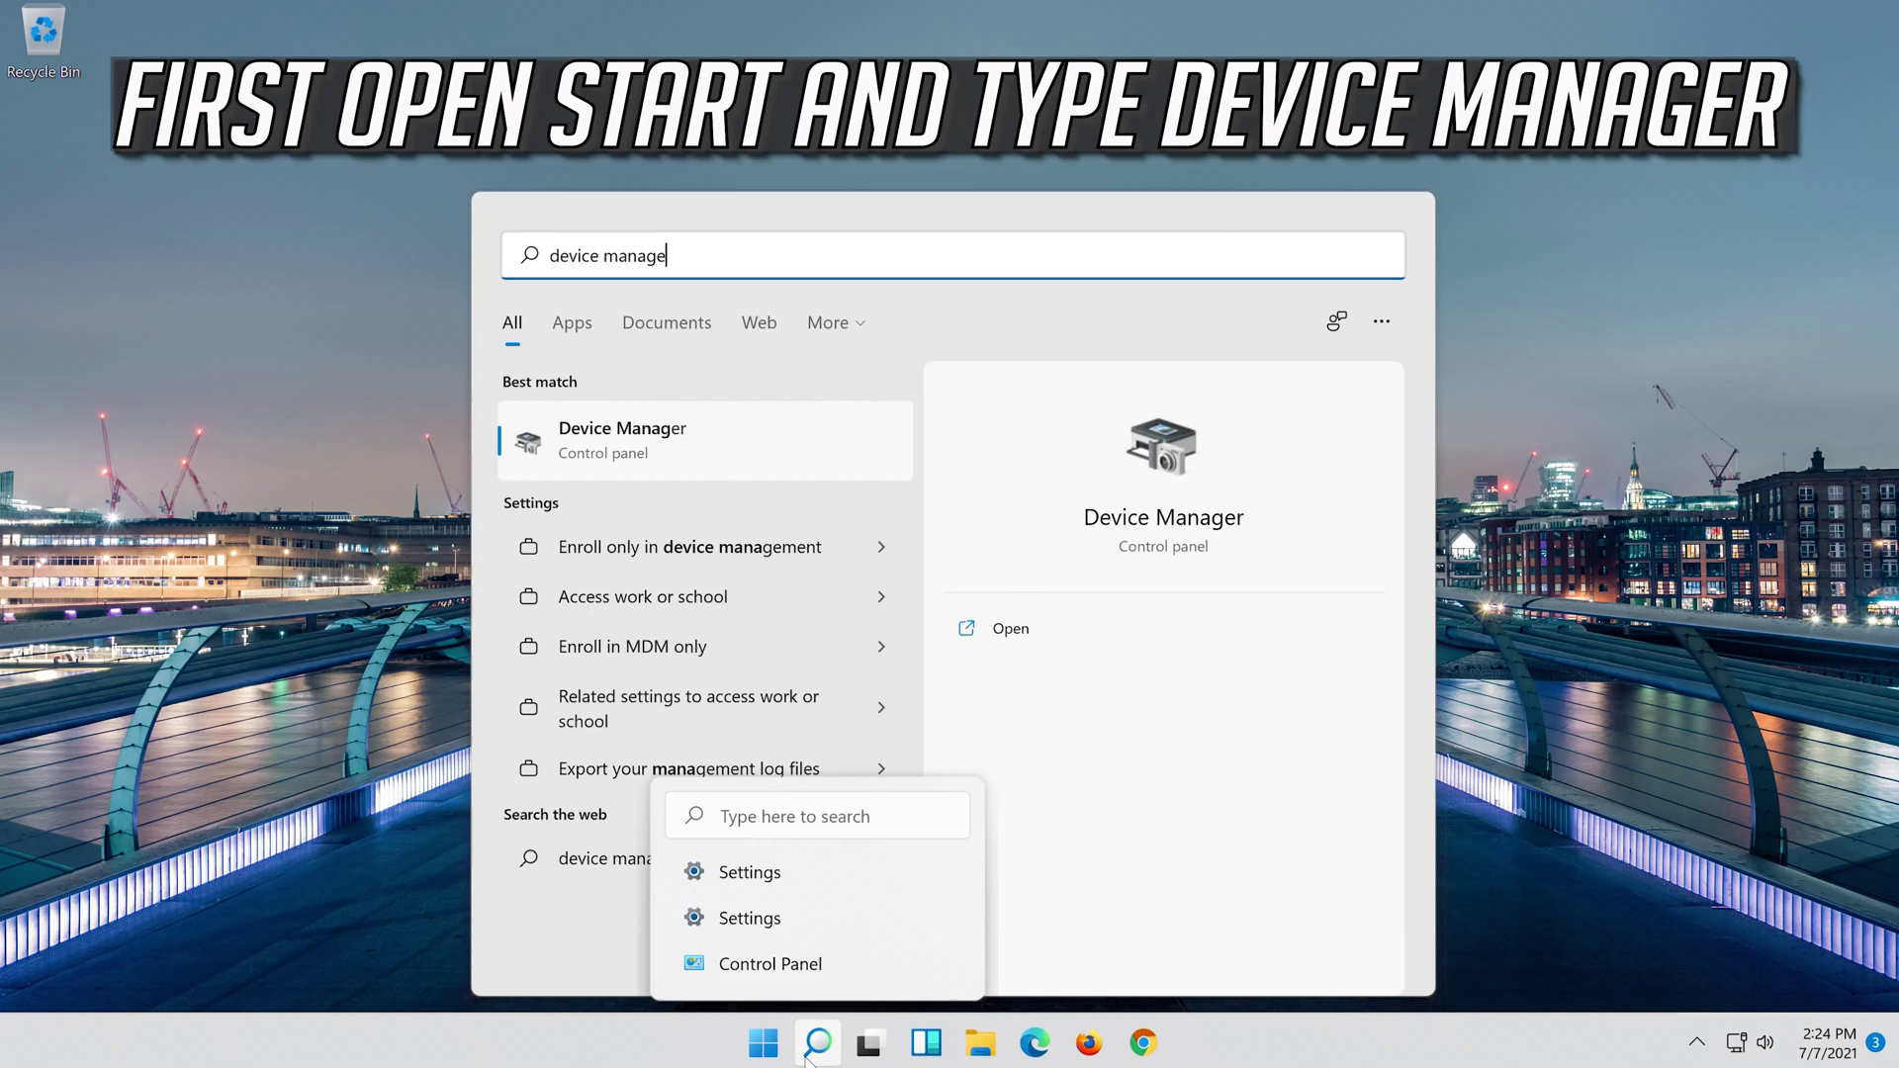
{"action": "type", "text": "r"}
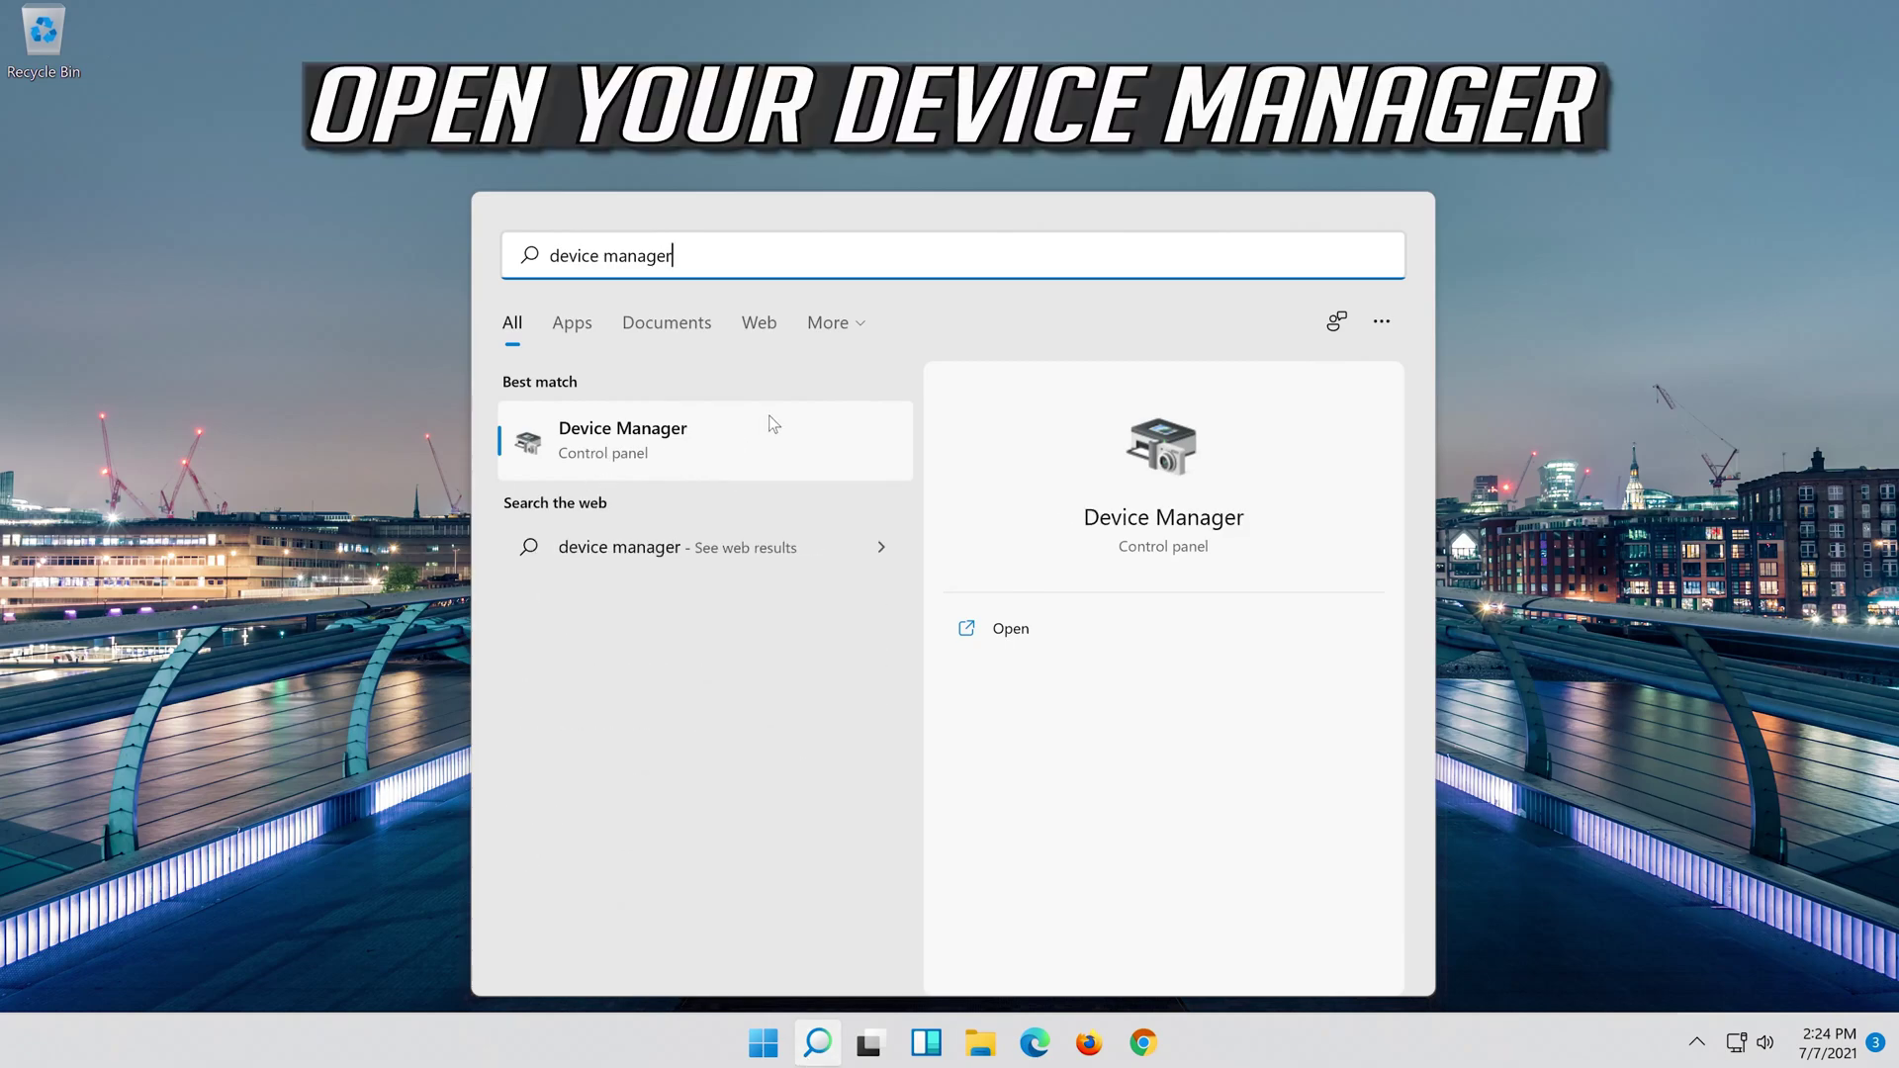
{"action": "left_click", "coordinate": [674, 452]}
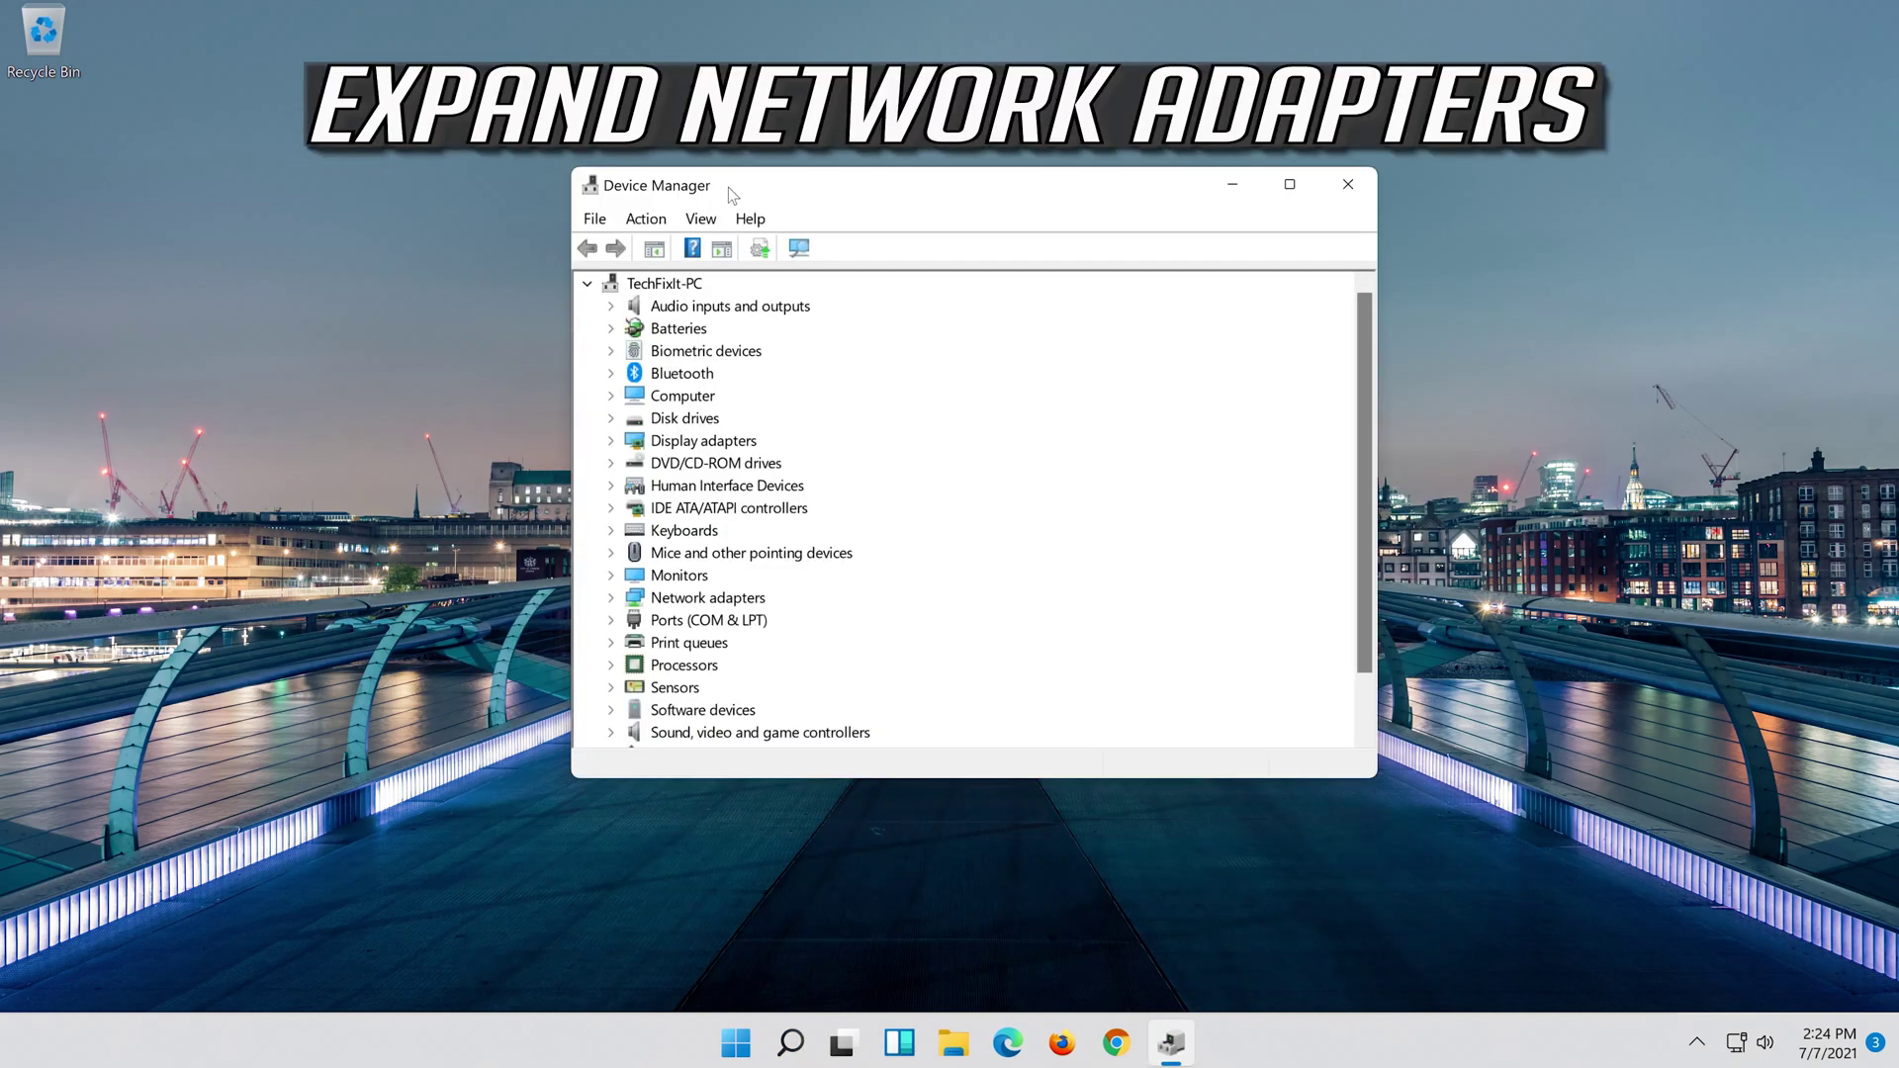
- Expand Network adapters and open the reinstalled Intel 82574L adapter's Properties
{"action": "left_click", "coordinate": [658, 597]}
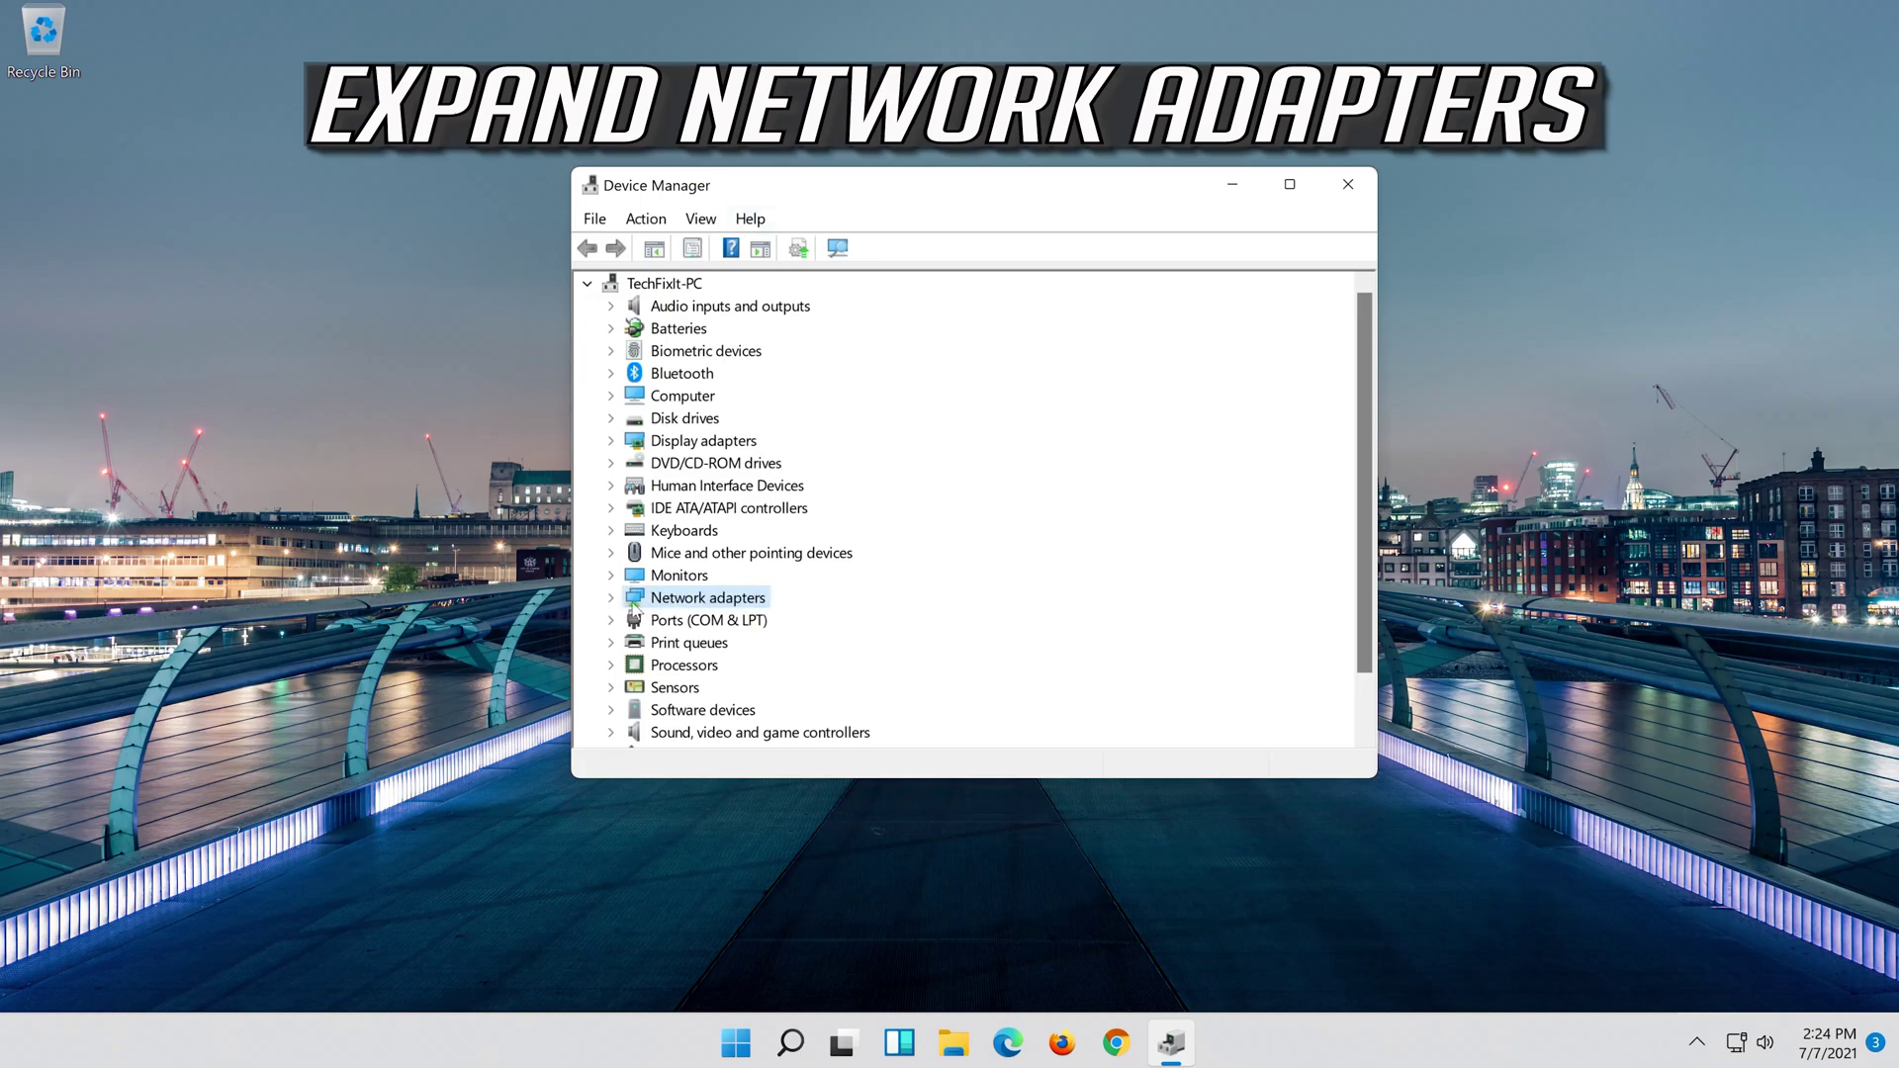
{"action": "left_click", "coordinate": [610, 597]}
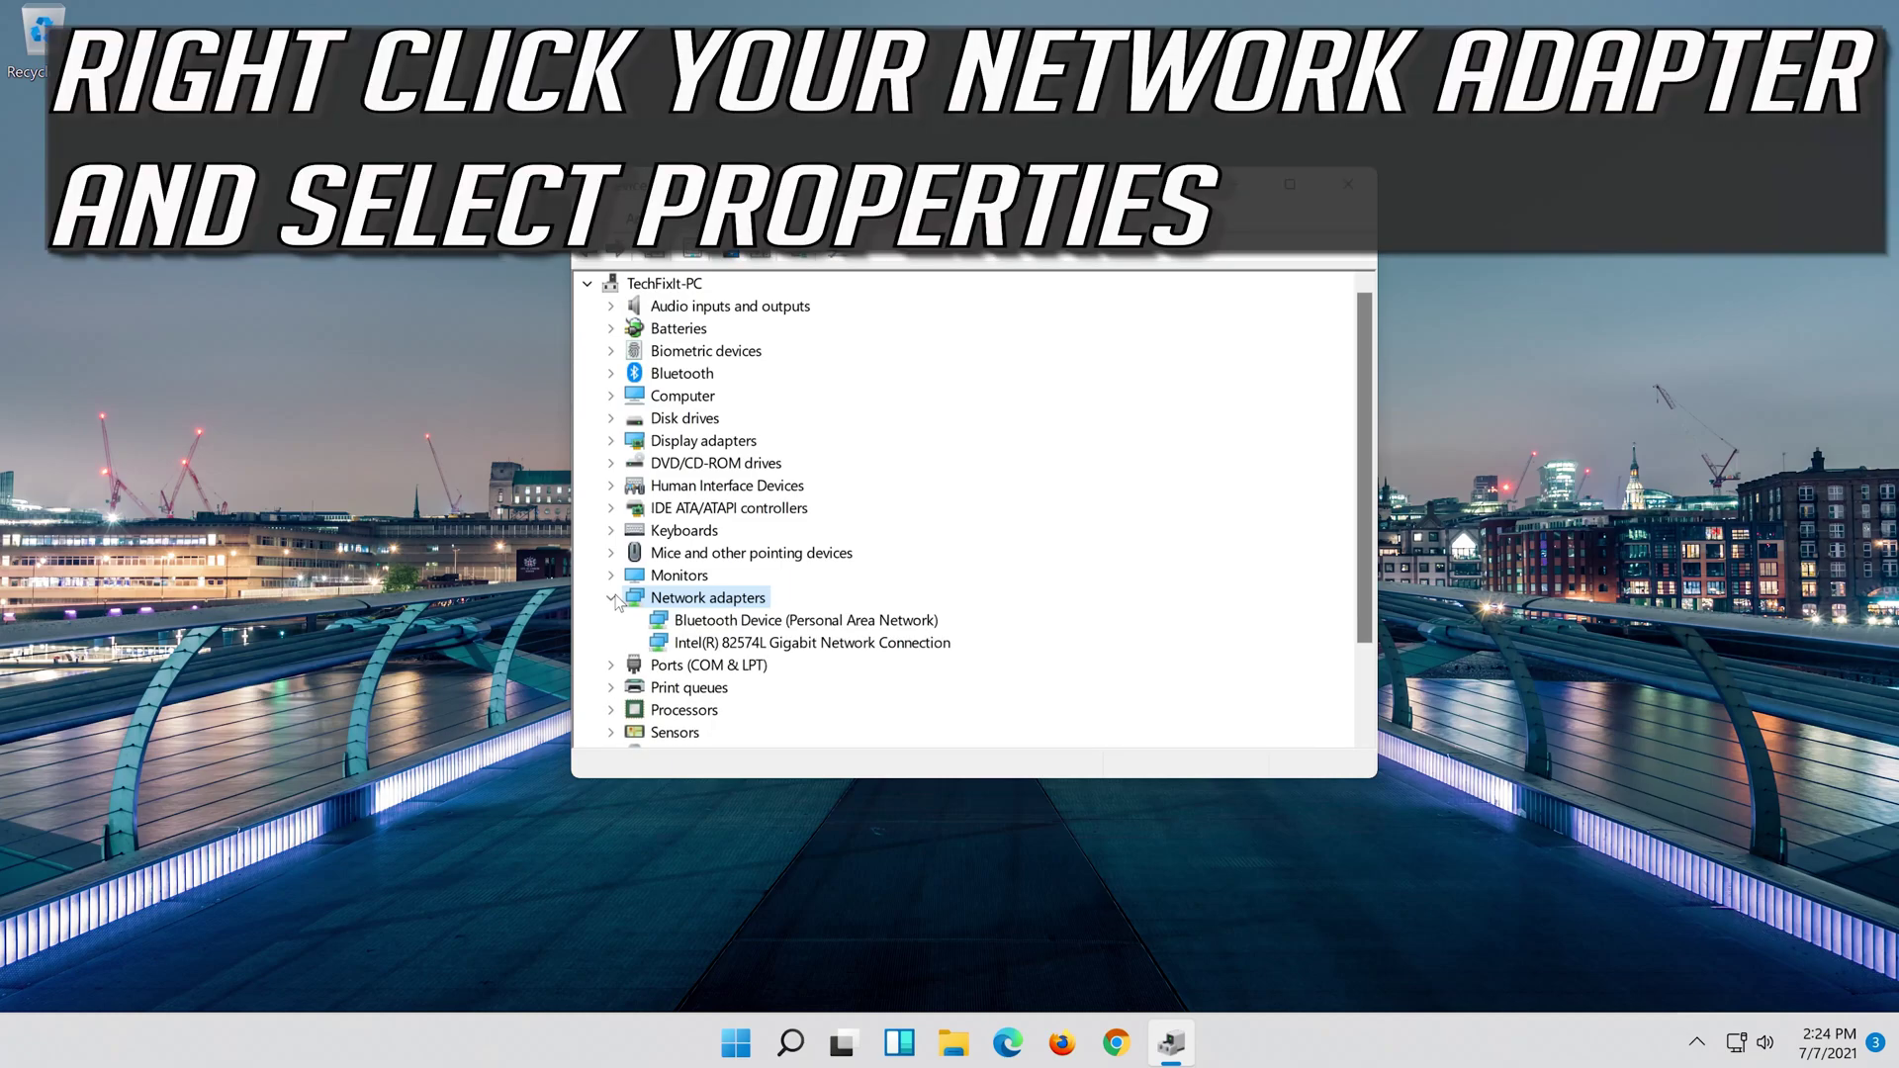
{"action": "right_click", "coordinate": [808, 649]}
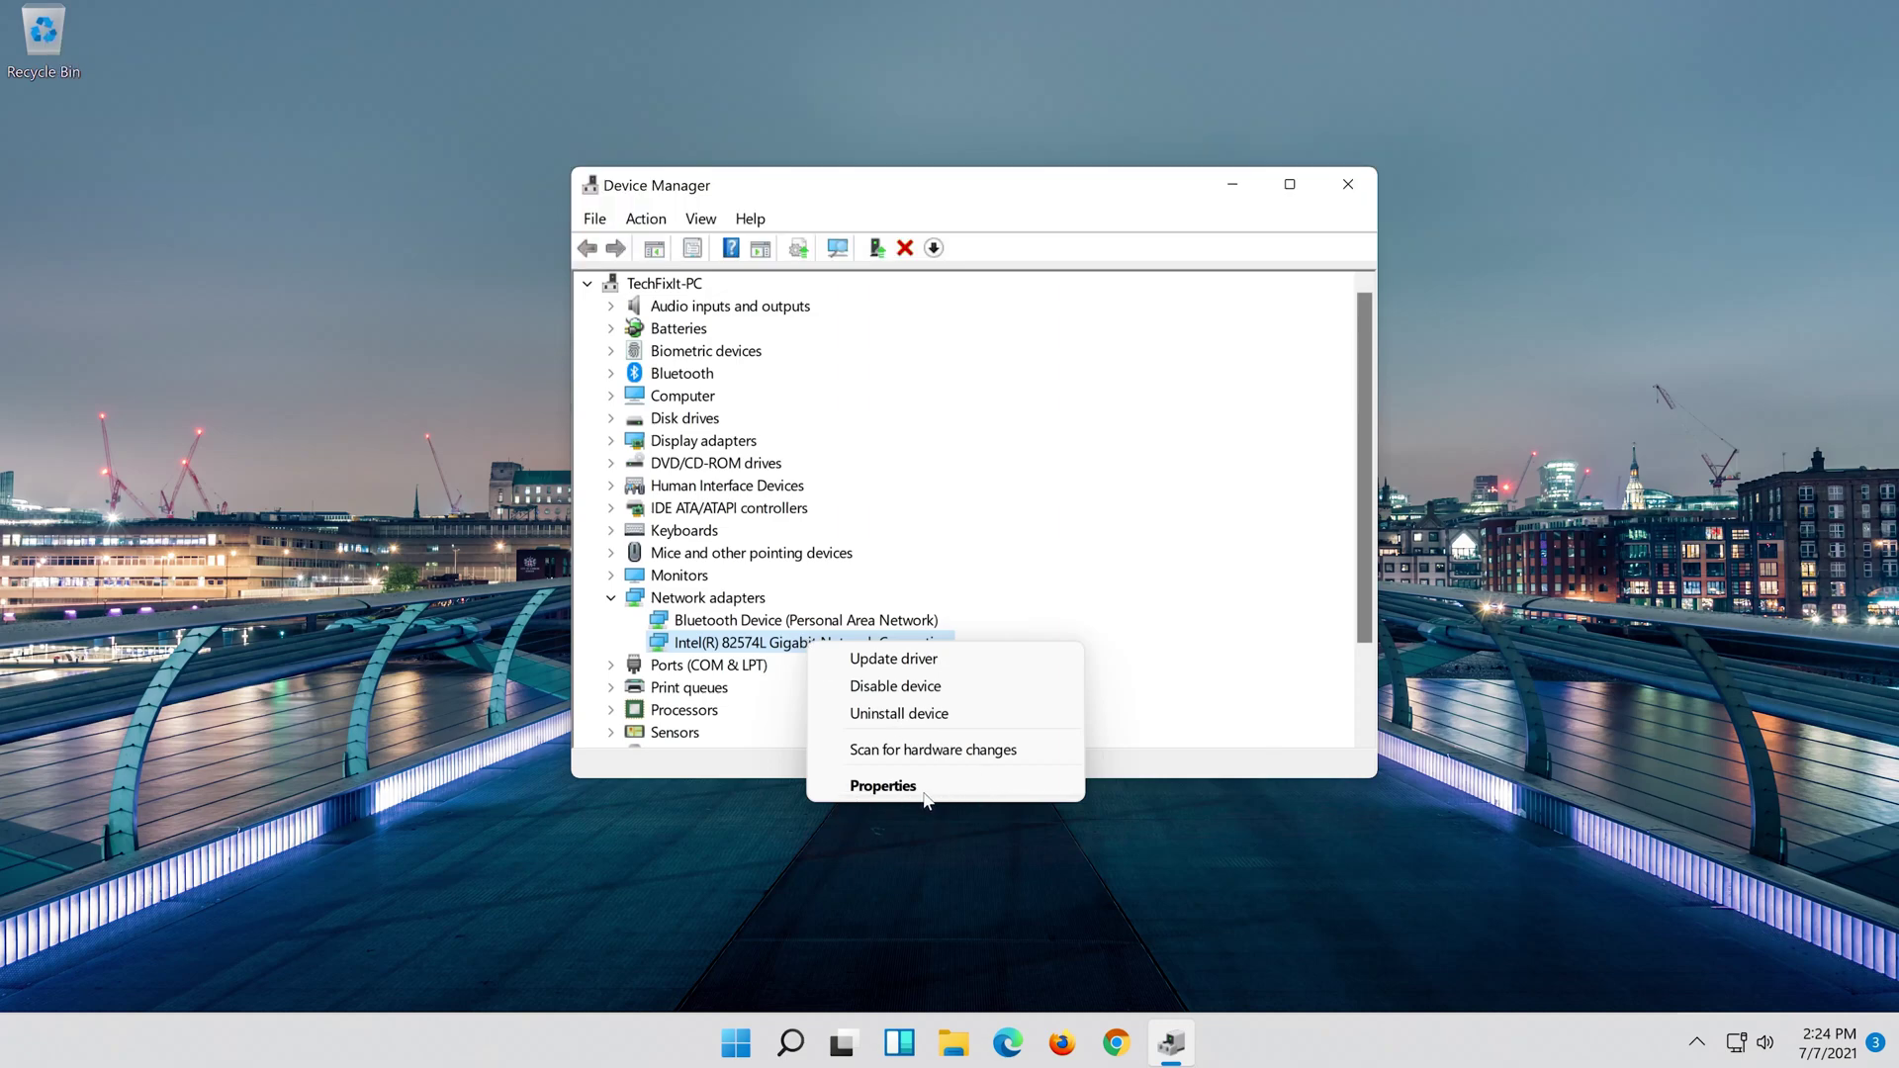
{"action": "left_click", "coordinate": [921, 790]}
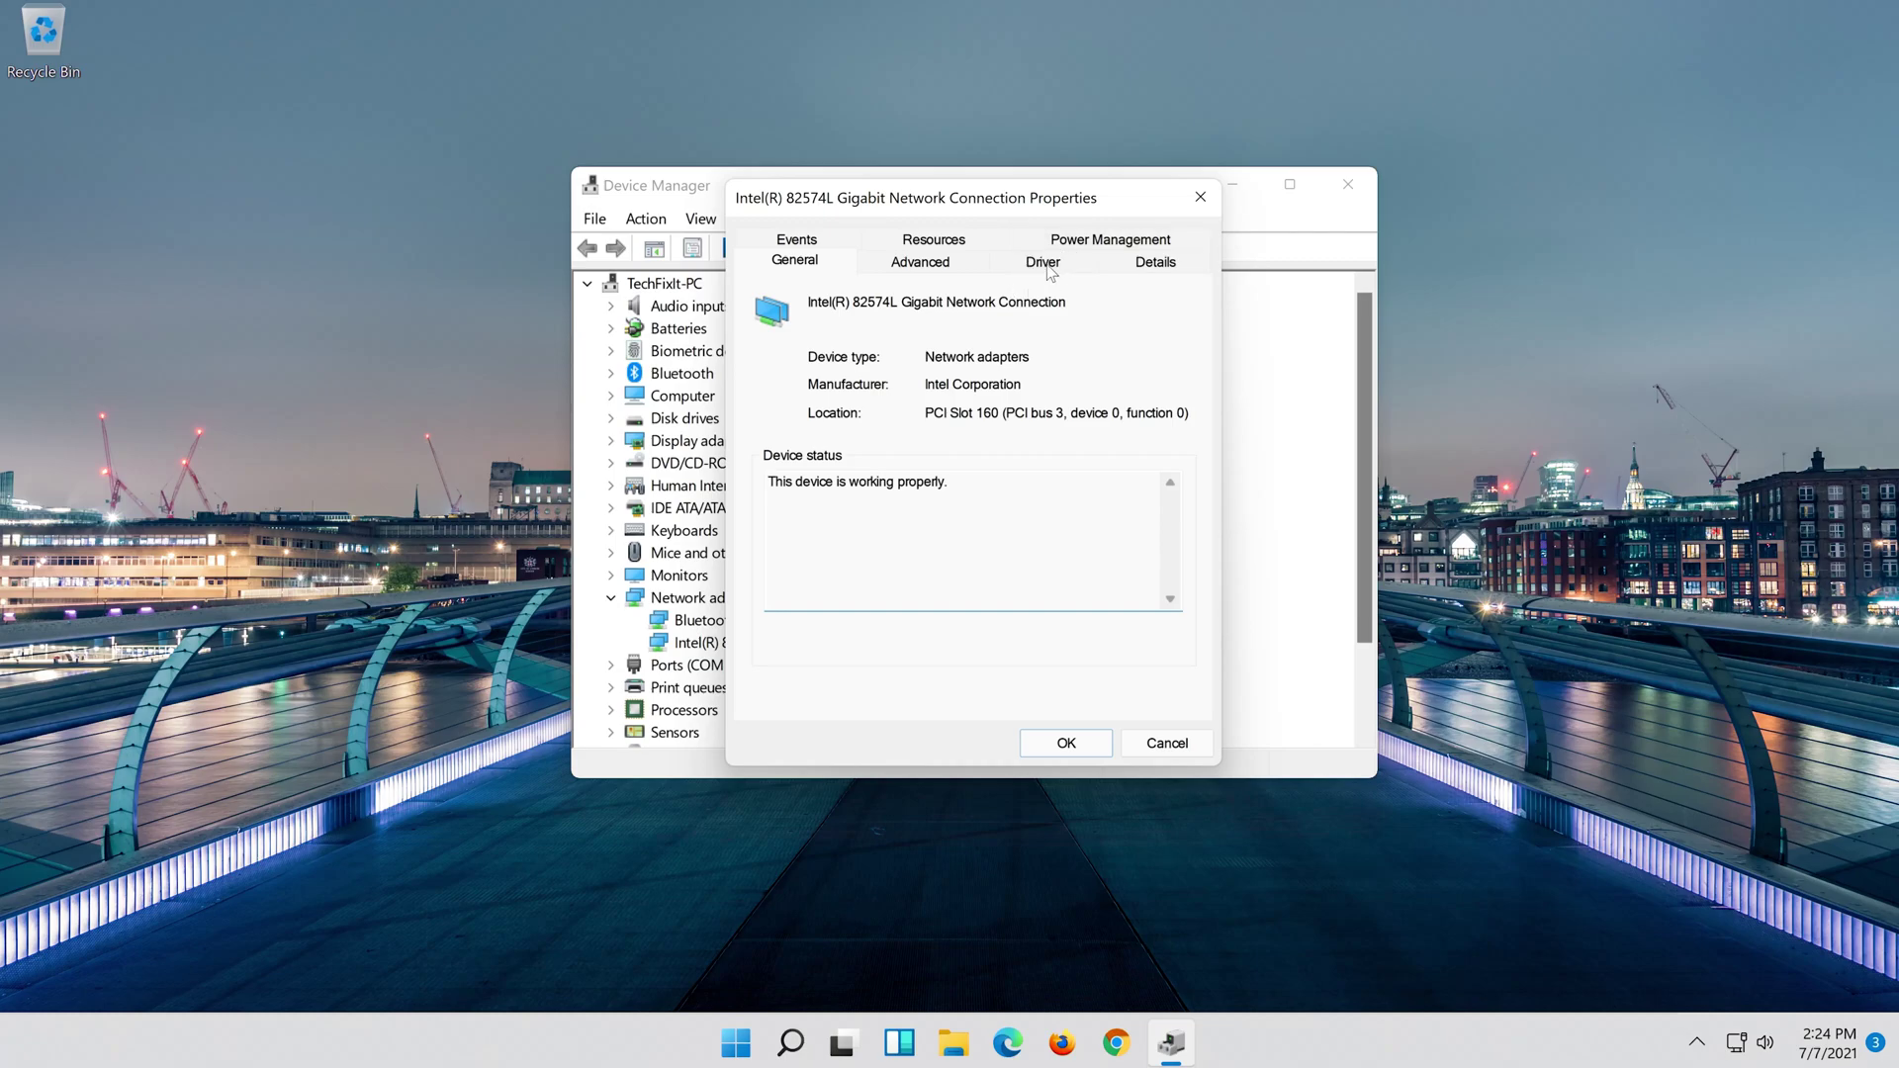
- Search automatically for an Intel network adapter driver update; Windows says the best driver is installed
{"action": "left_click", "coordinate": [1045, 264]}
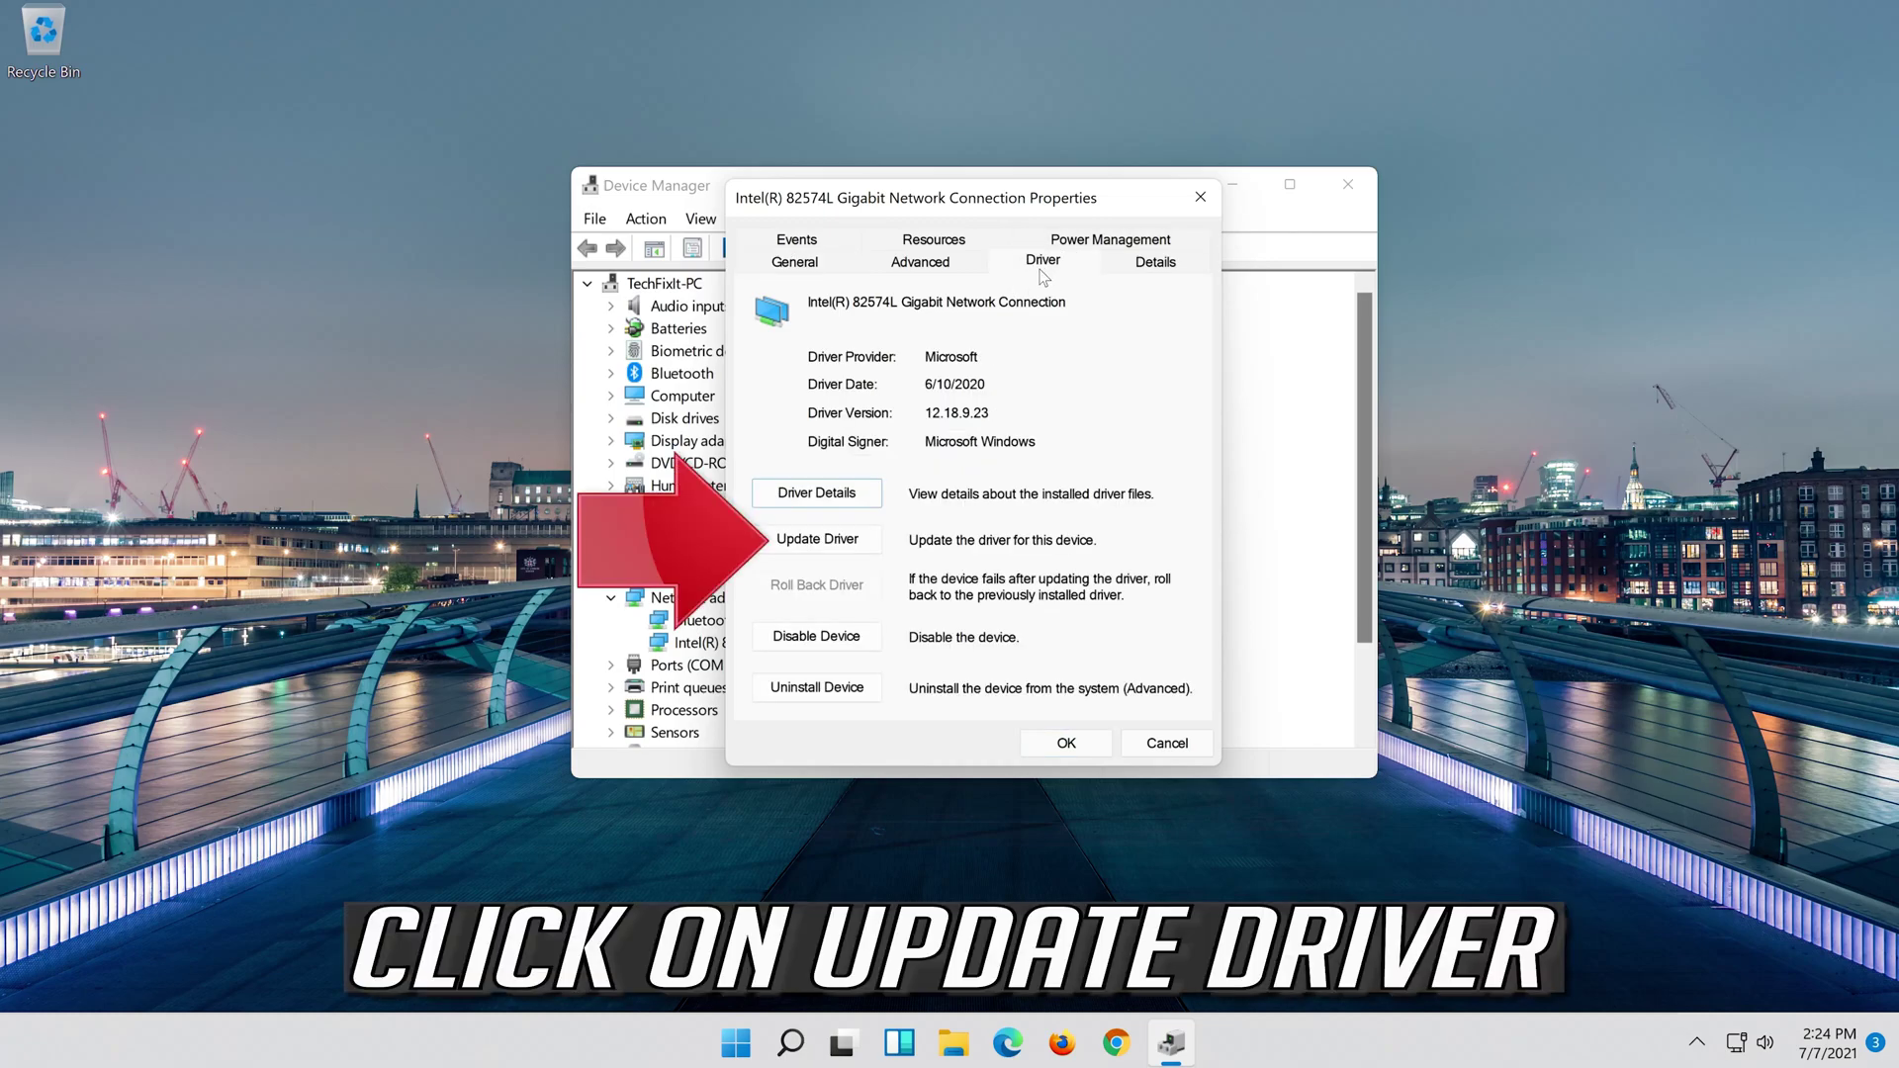
{"action": "left_click", "coordinate": [791, 546]}
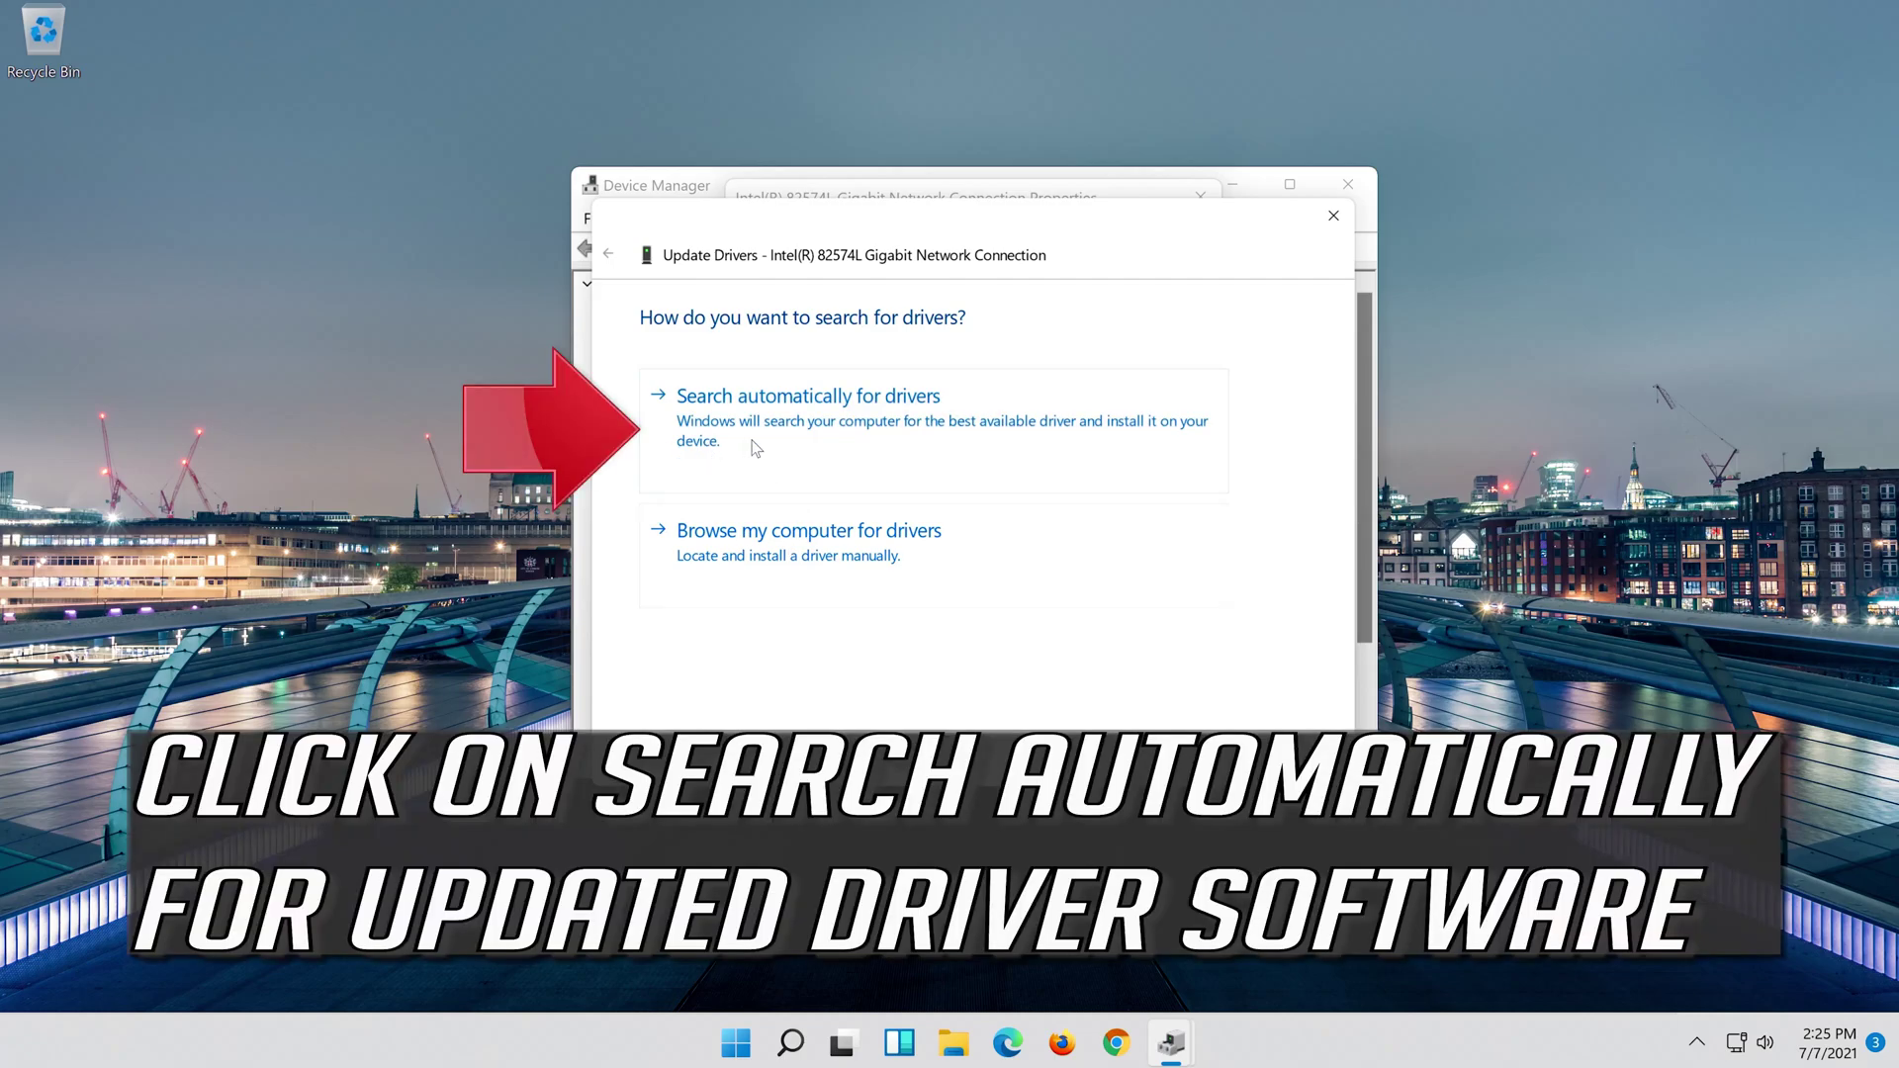
{"action": "left_click", "coordinate": [821, 427]}
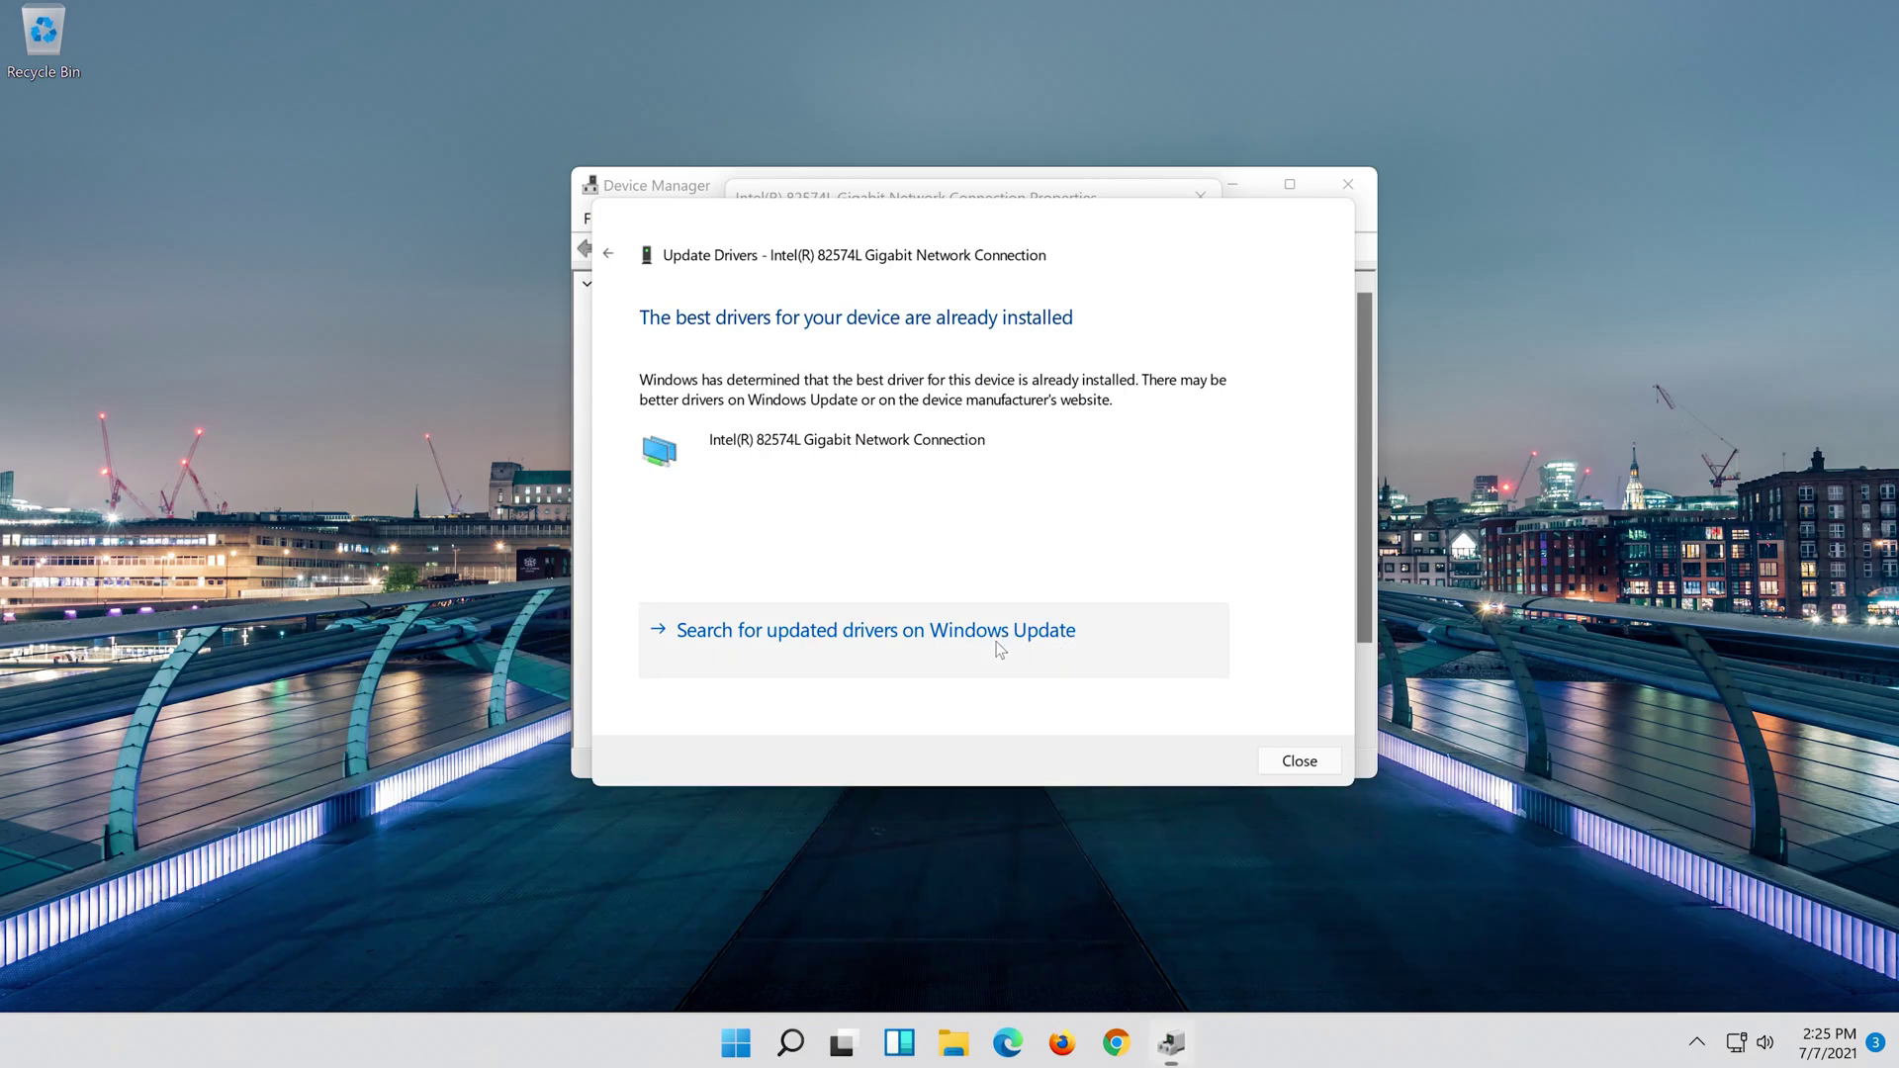
{"action": "left_click", "coordinate": [997, 649]}
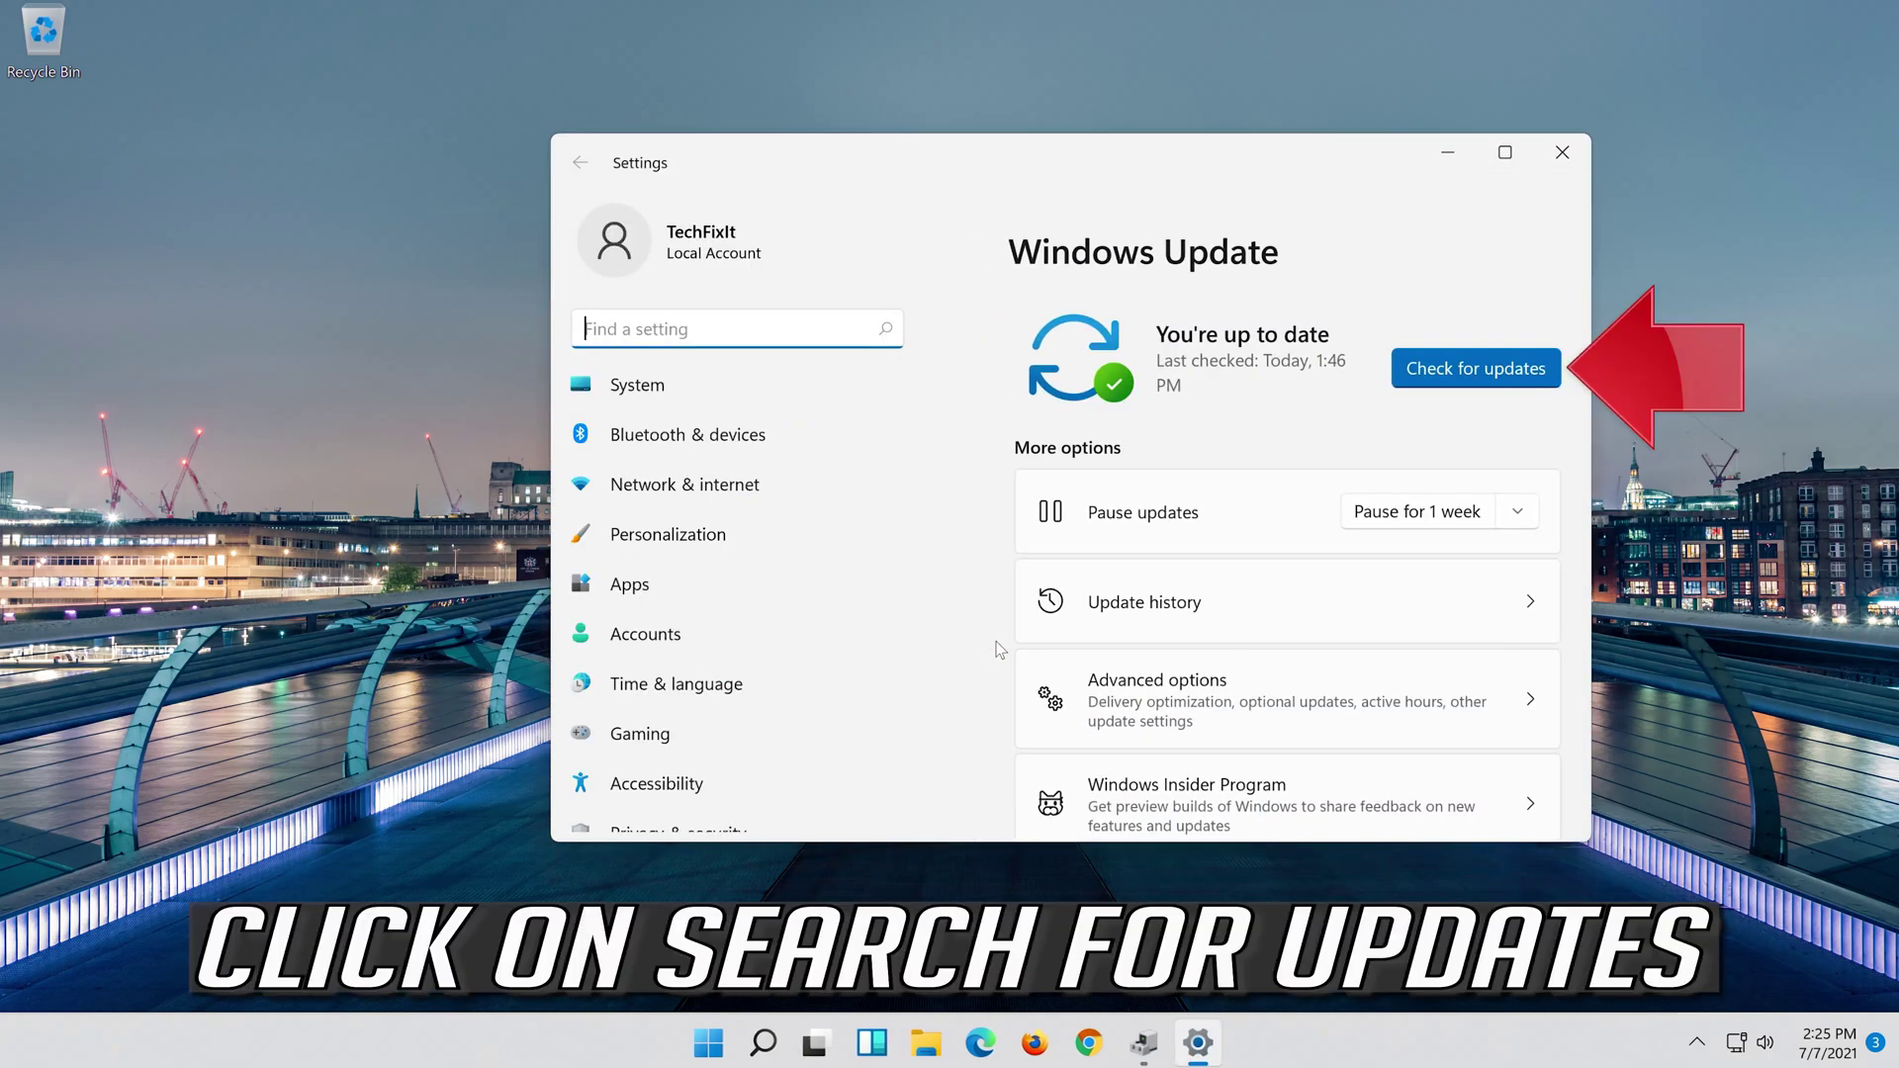
- Run Check for updates on the Windows Update page
{"action": "left_click", "coordinate": [1485, 383]}
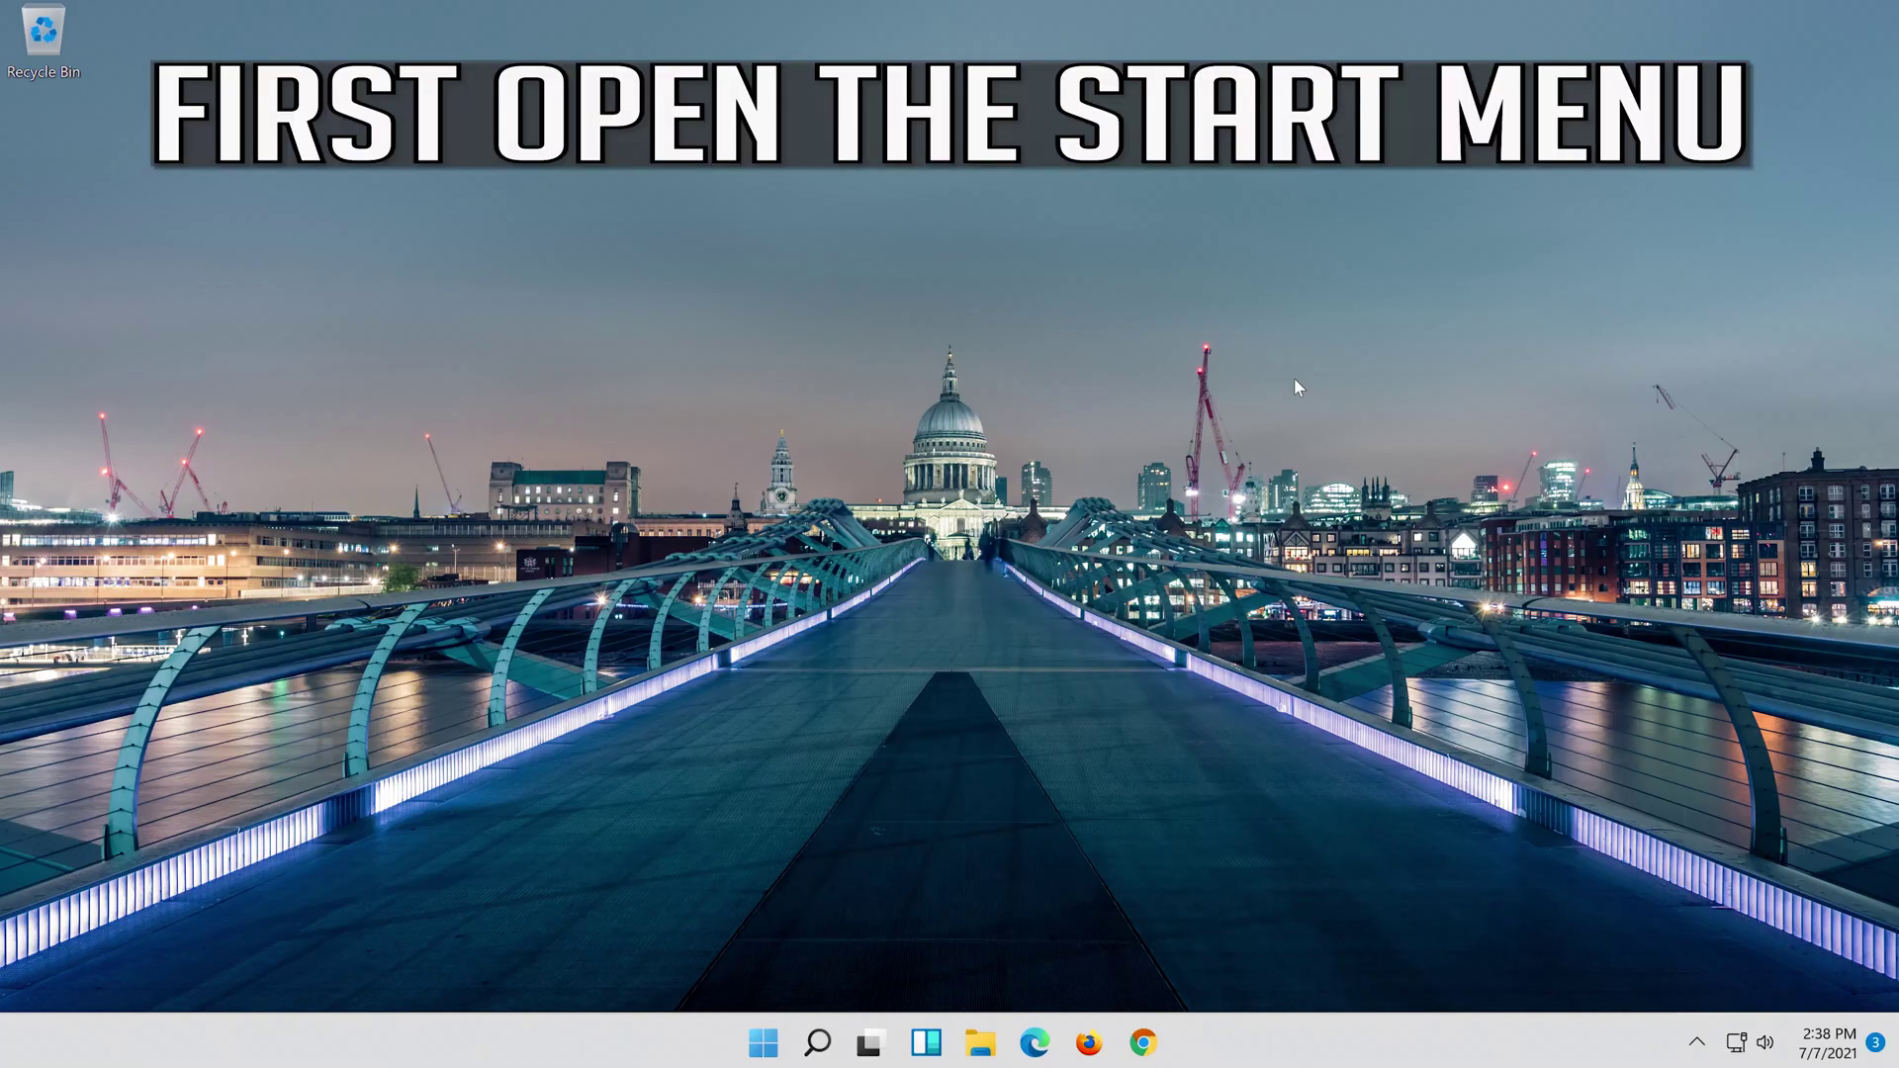
- Launch Settings from Windows search and go to Network & internet > Ethernet
{"action": "left_click", "coordinate": [819, 1042]}
{"action": "type", "text": "settings"}
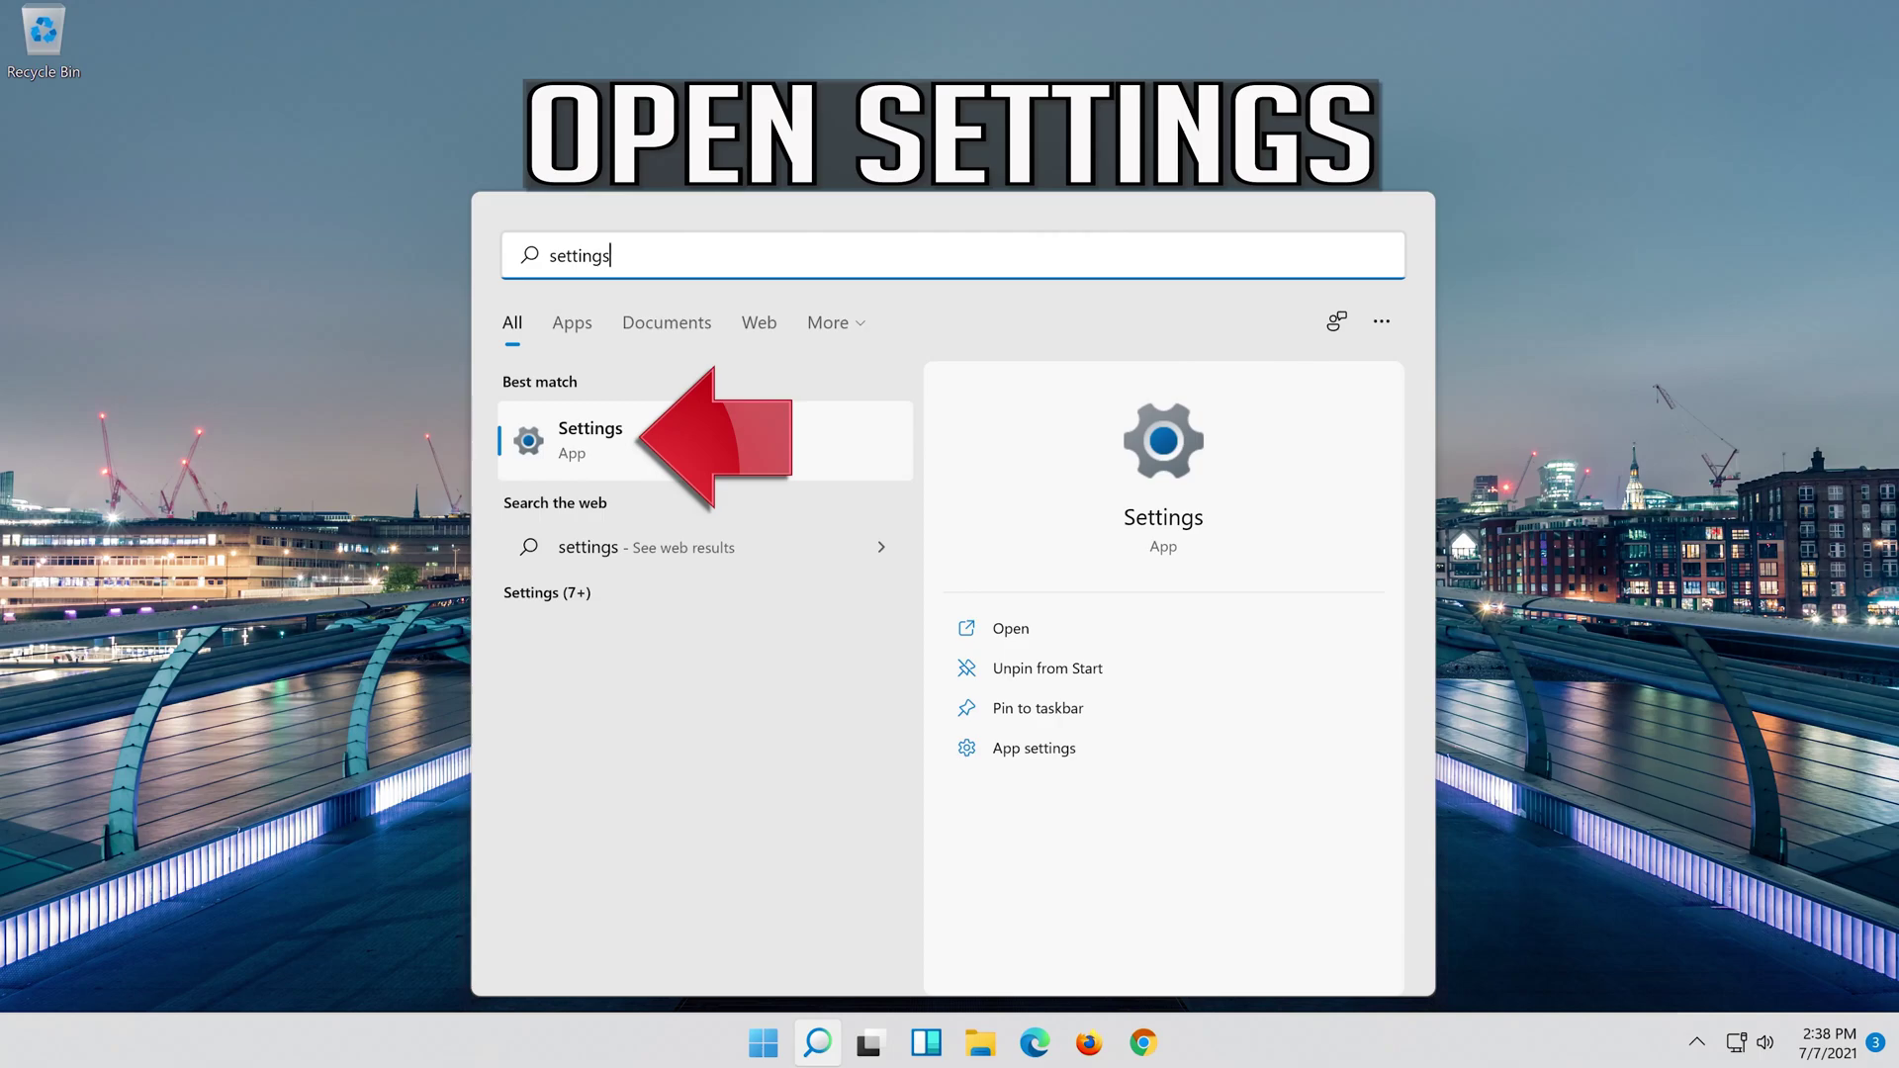
{"action": "left_click", "coordinate": [729, 440]}
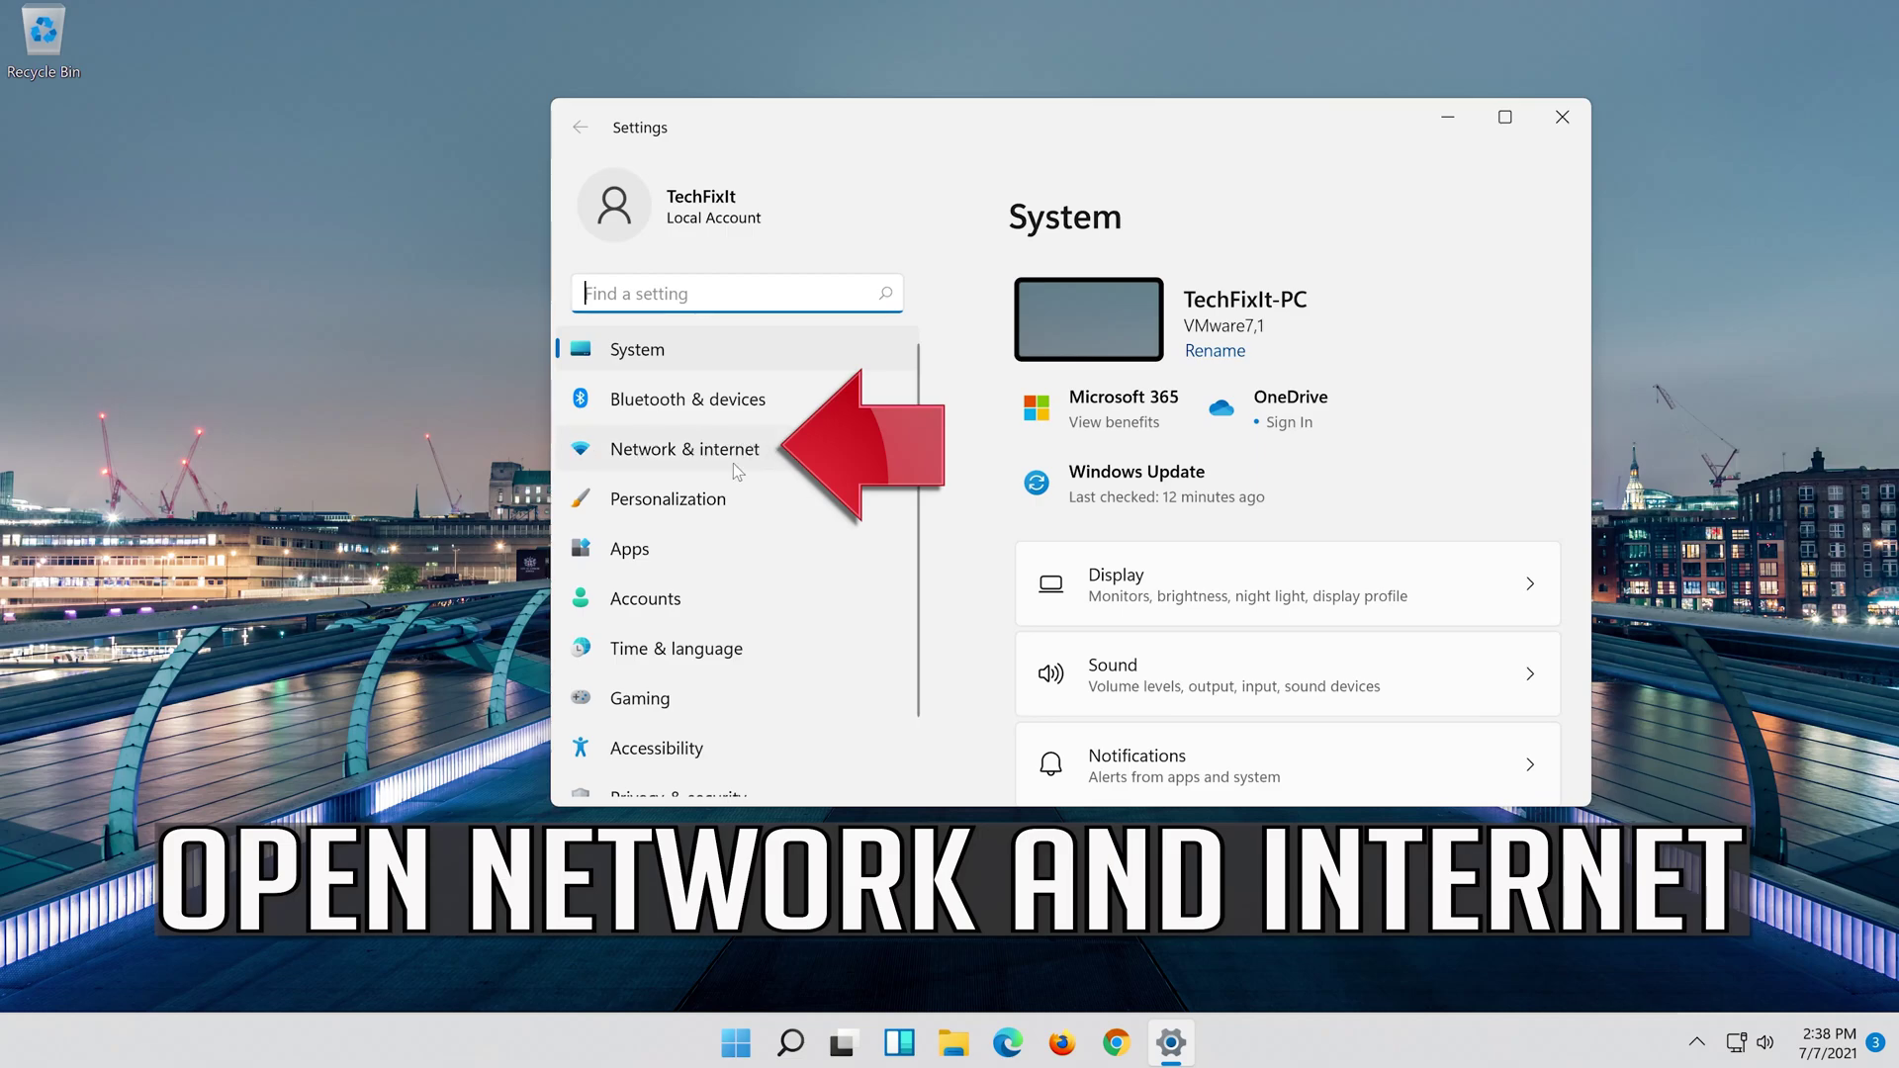
{"action": "left_click", "coordinate": [791, 463]}
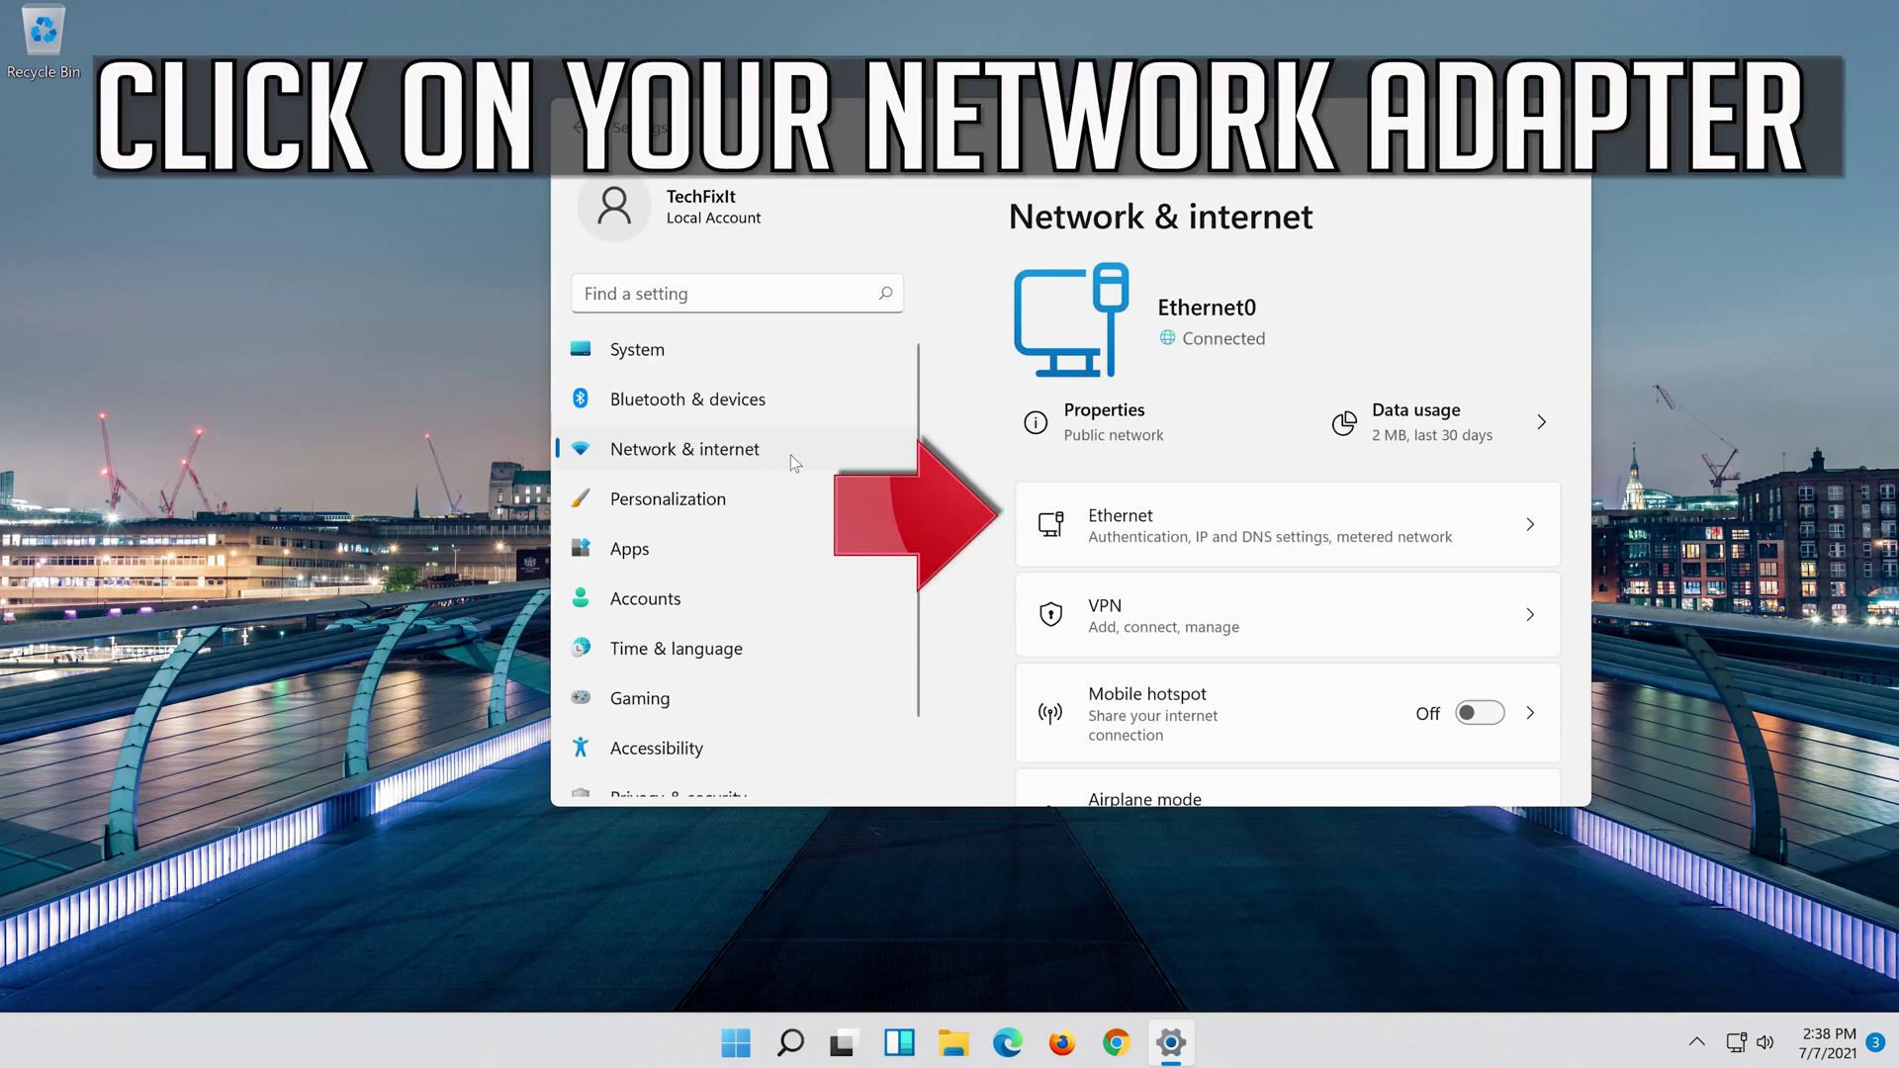
{"action": "left_click", "coordinate": [1340, 537]}
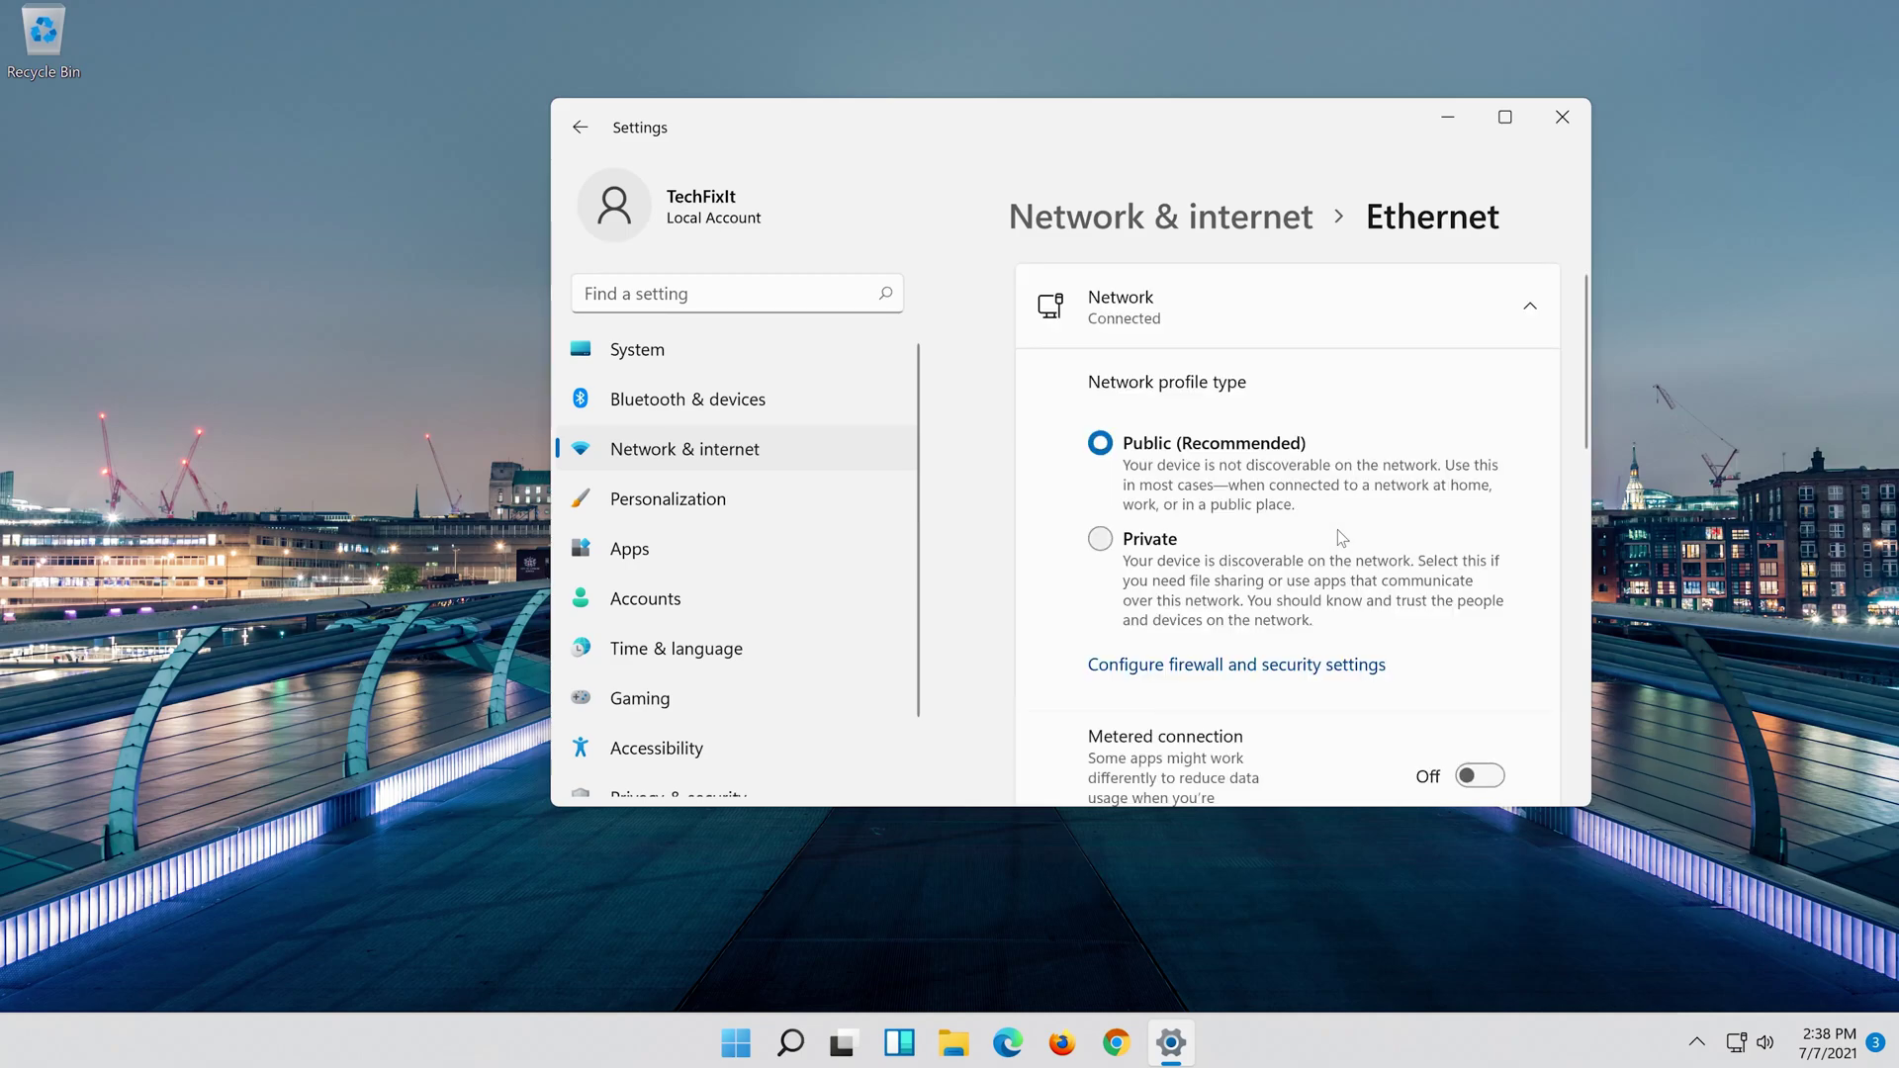
{"action": "scroll", "coordinate": [1336, 529], "scroll_direction": "down", "scroll_amount": 2}
{"action": "scroll", "coordinate": [1337, 530], "scroll_direction": "down", "scroll_amount": 1}
{"action": "scroll", "coordinate": [1337, 530], "scroll_direction": "down", "scroll_amount": 1}
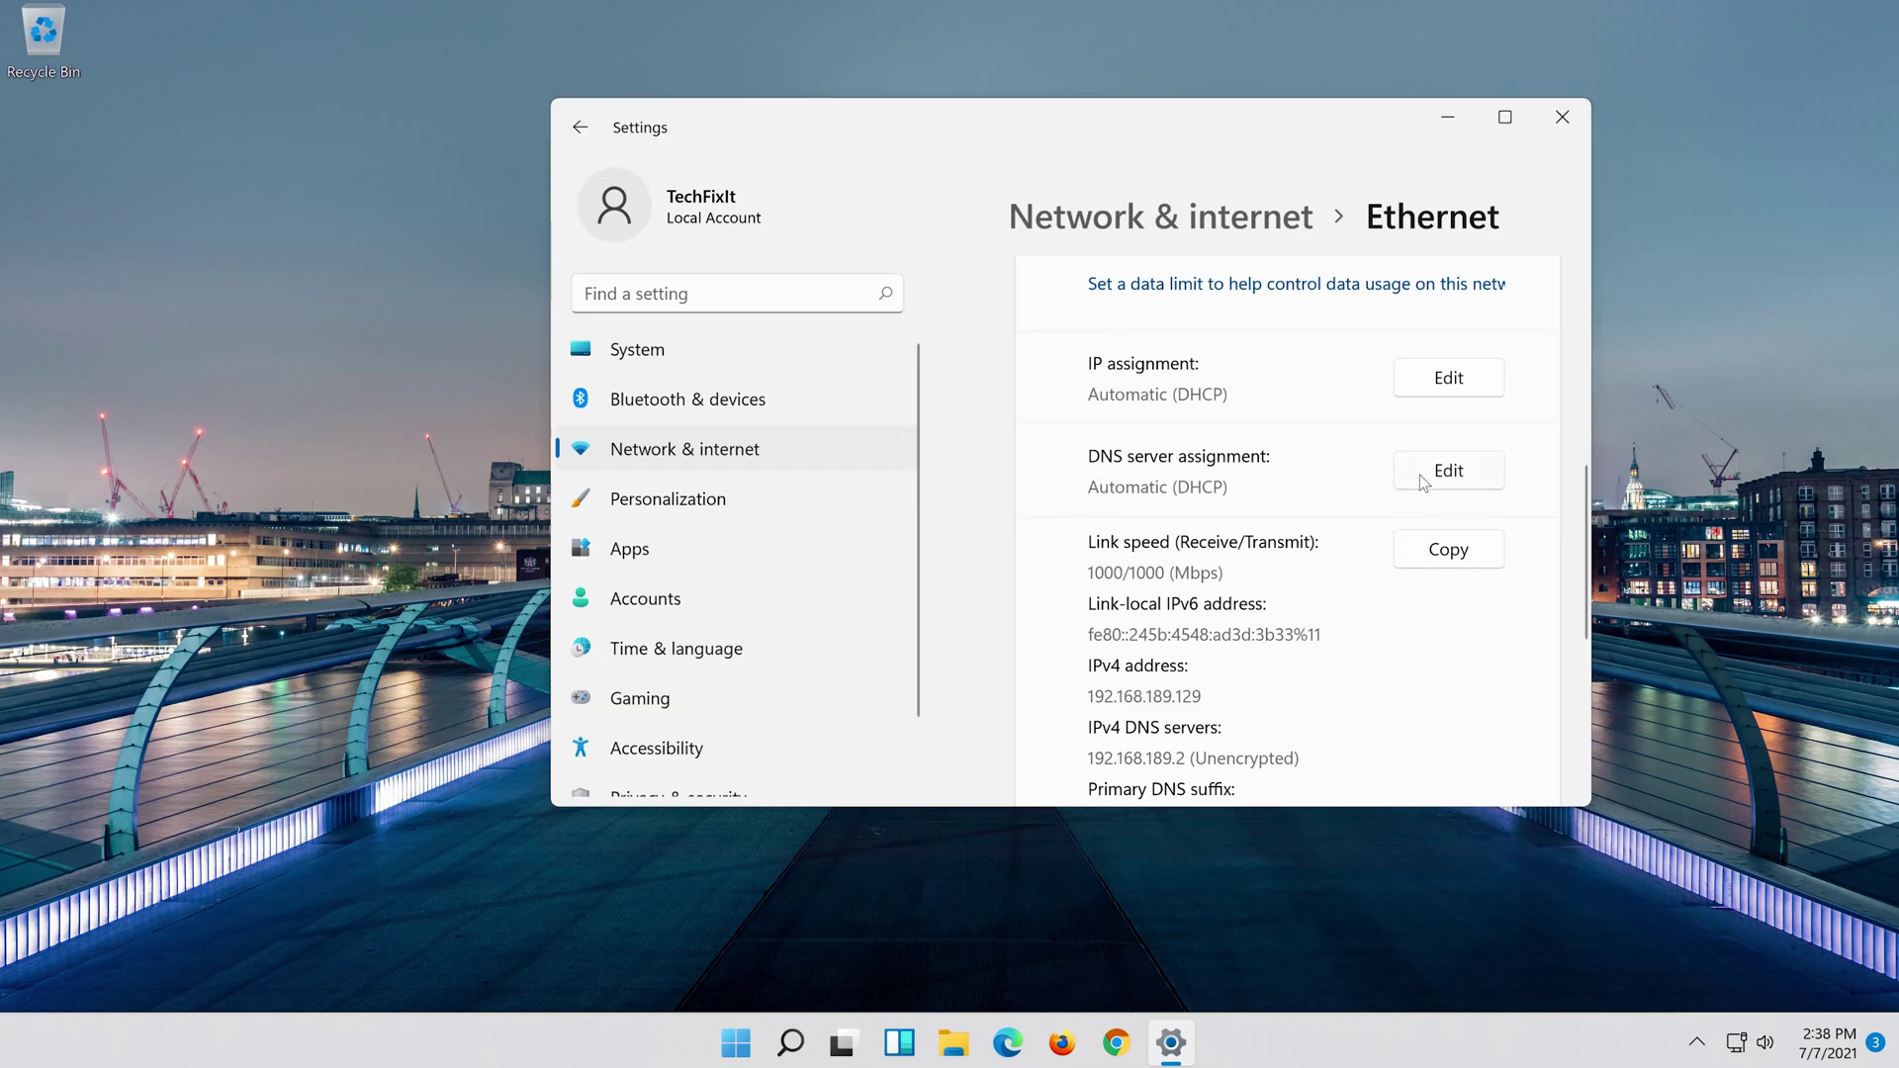
- Switch DNS assignment to Manual with IPv4 on and preferred DNS 8.8.8.8
{"action": "left_click", "coordinate": [1419, 472]}
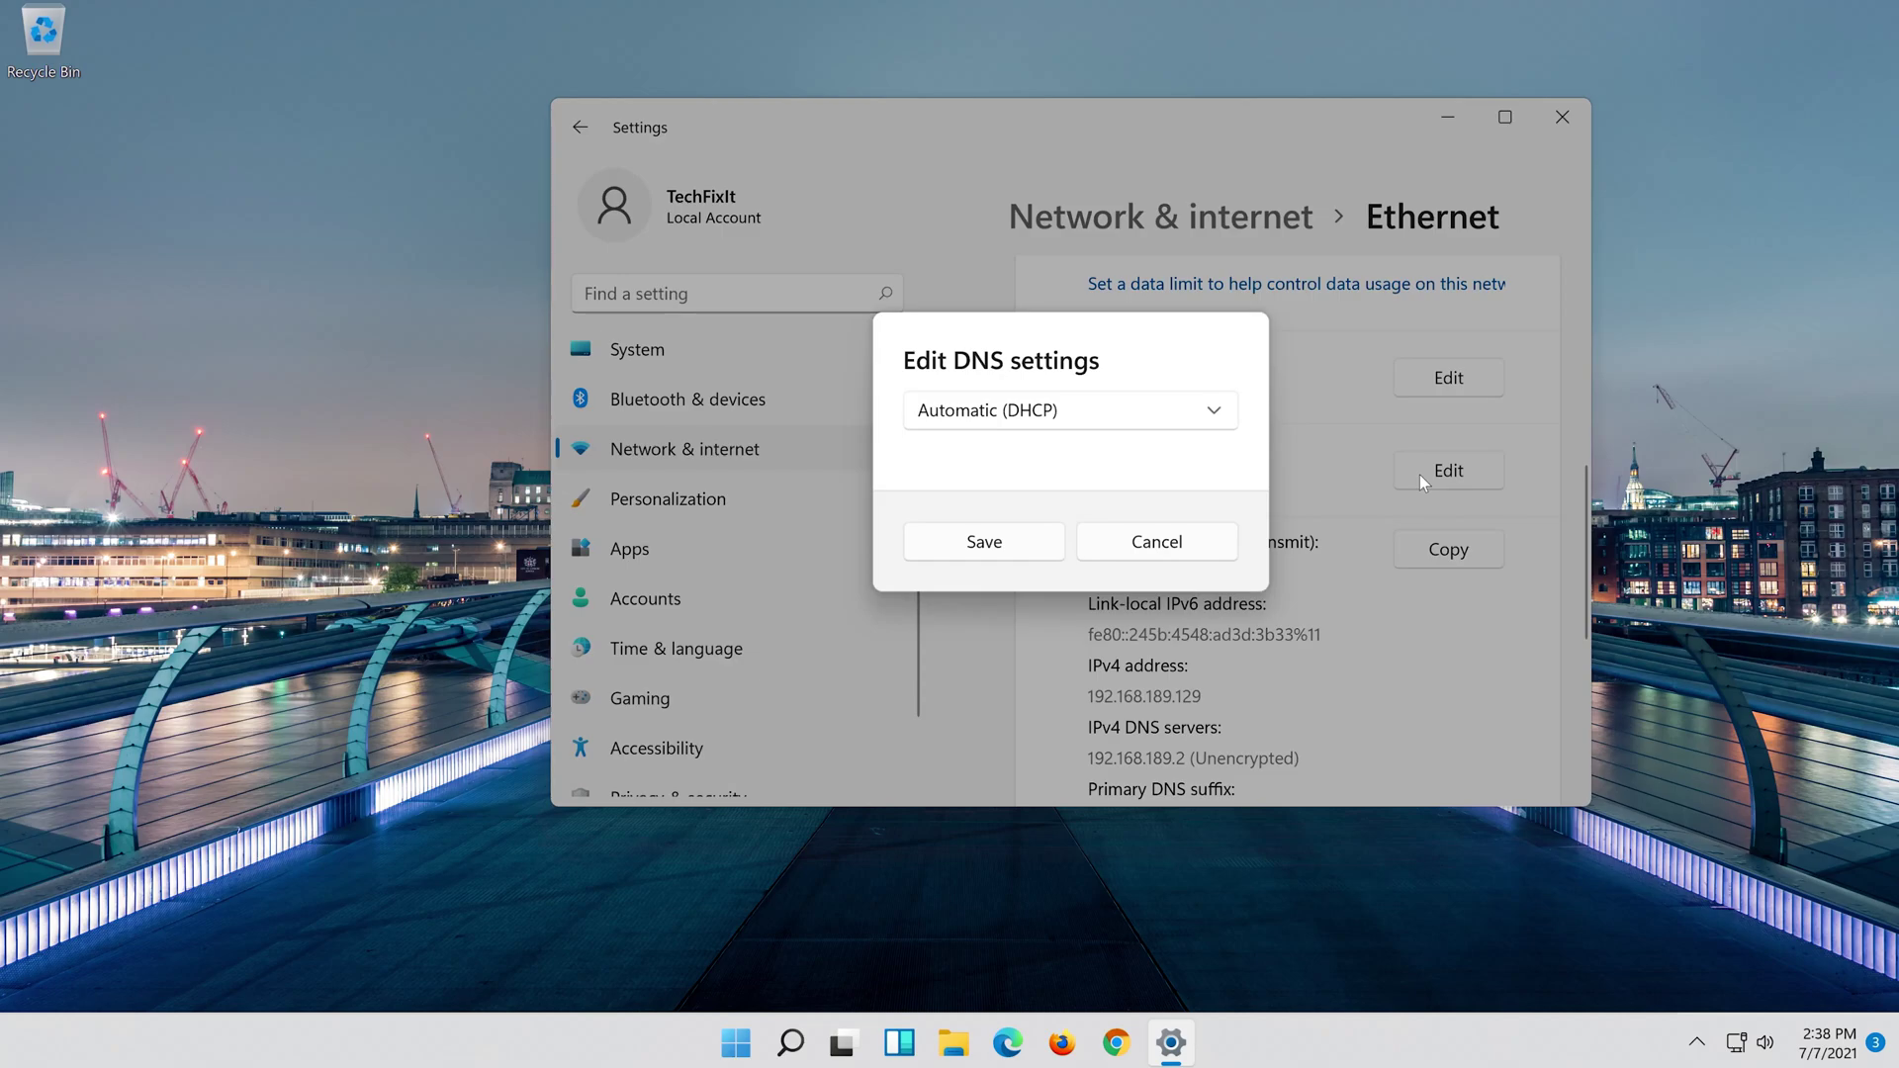
{"action": "left_click", "coordinate": [994, 421]}
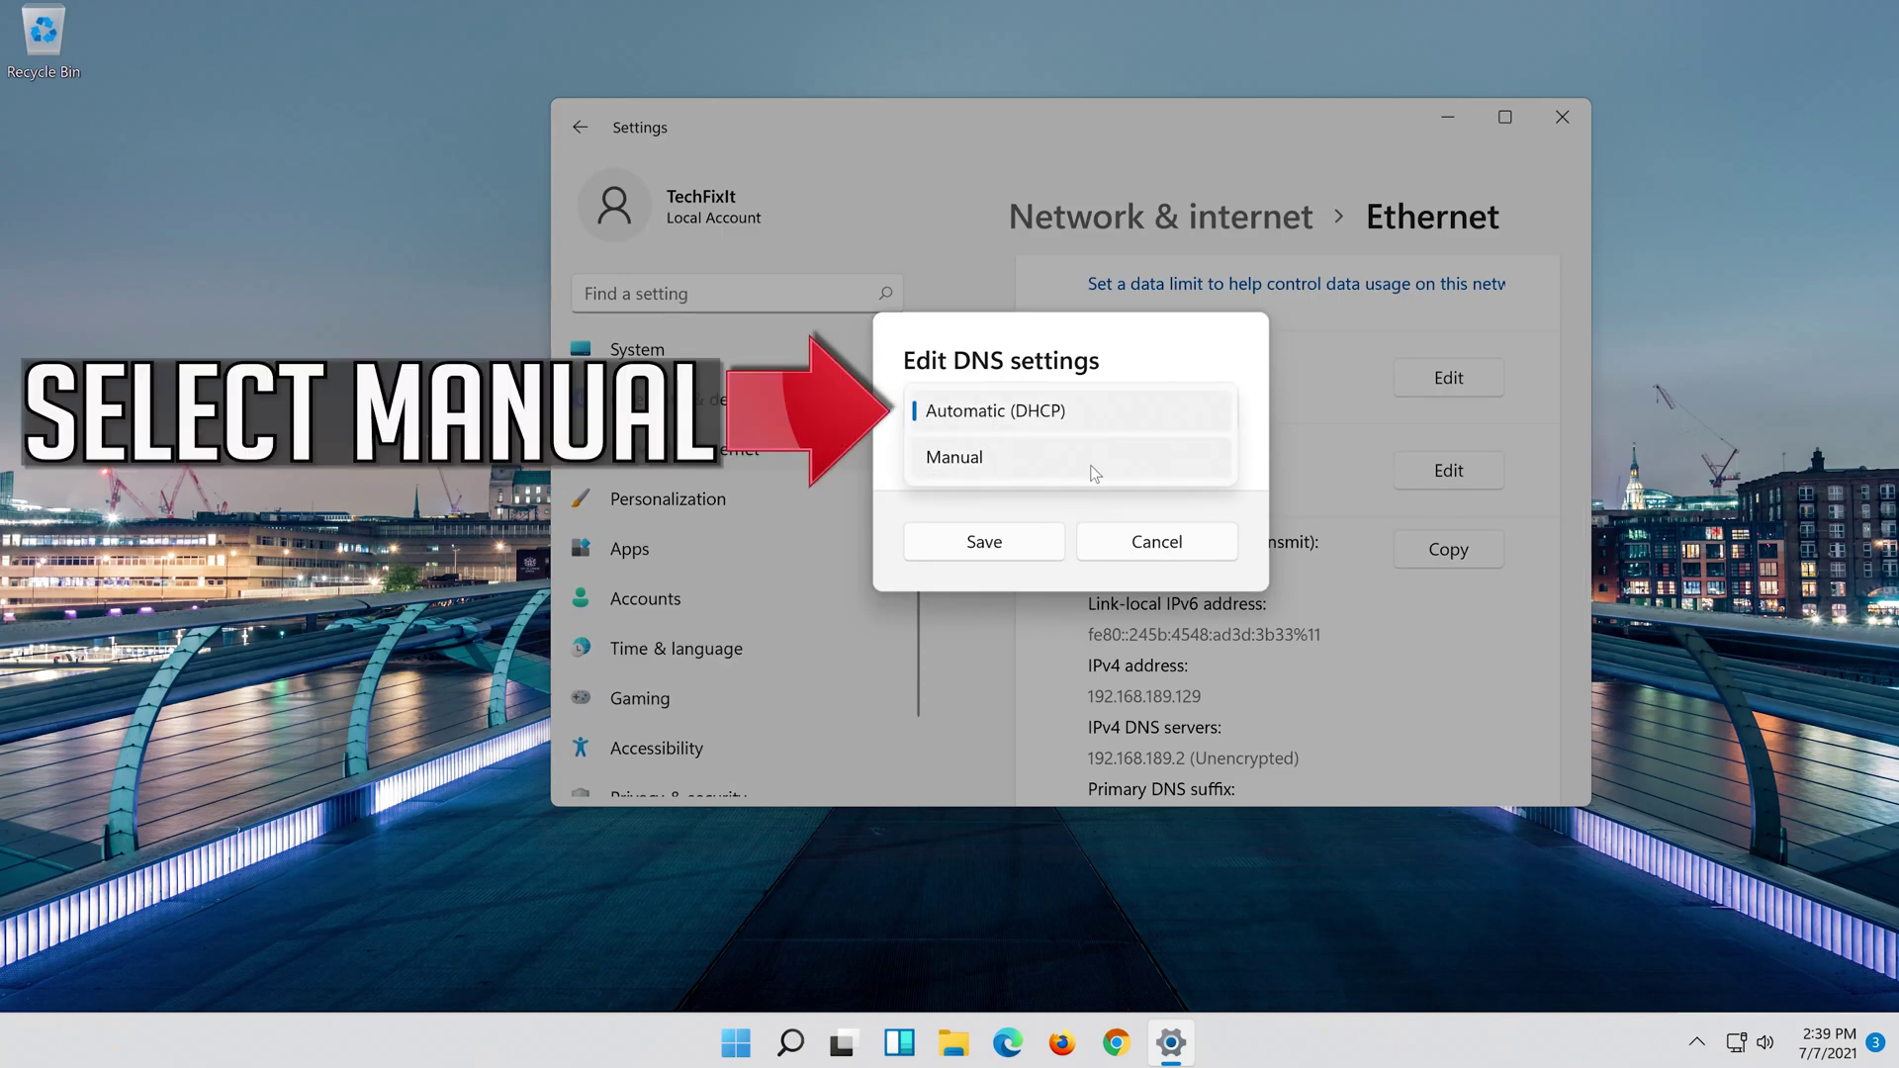
{"action": "left_click", "coordinate": [1050, 467]}
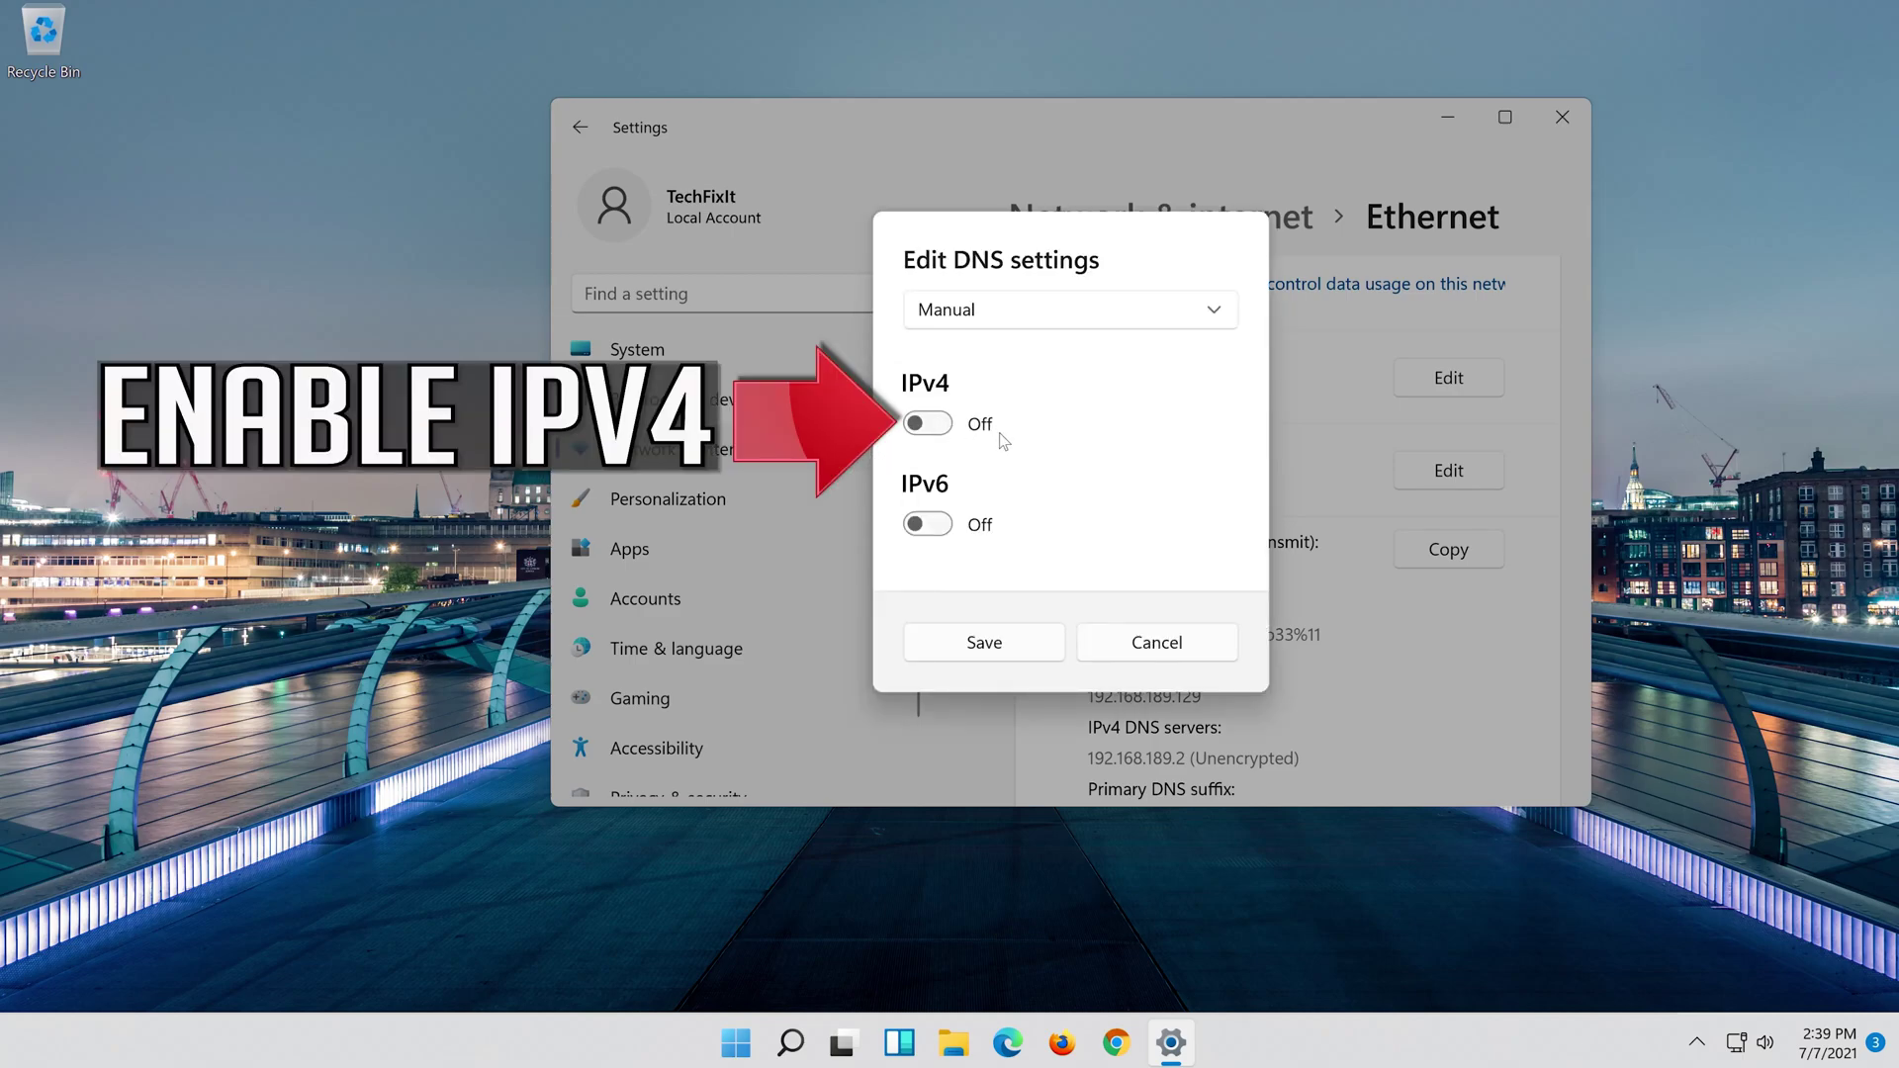
{"action": "left_click", "coordinate": [951, 426]}
{"action": "left_click", "coordinate": [1144, 394]}
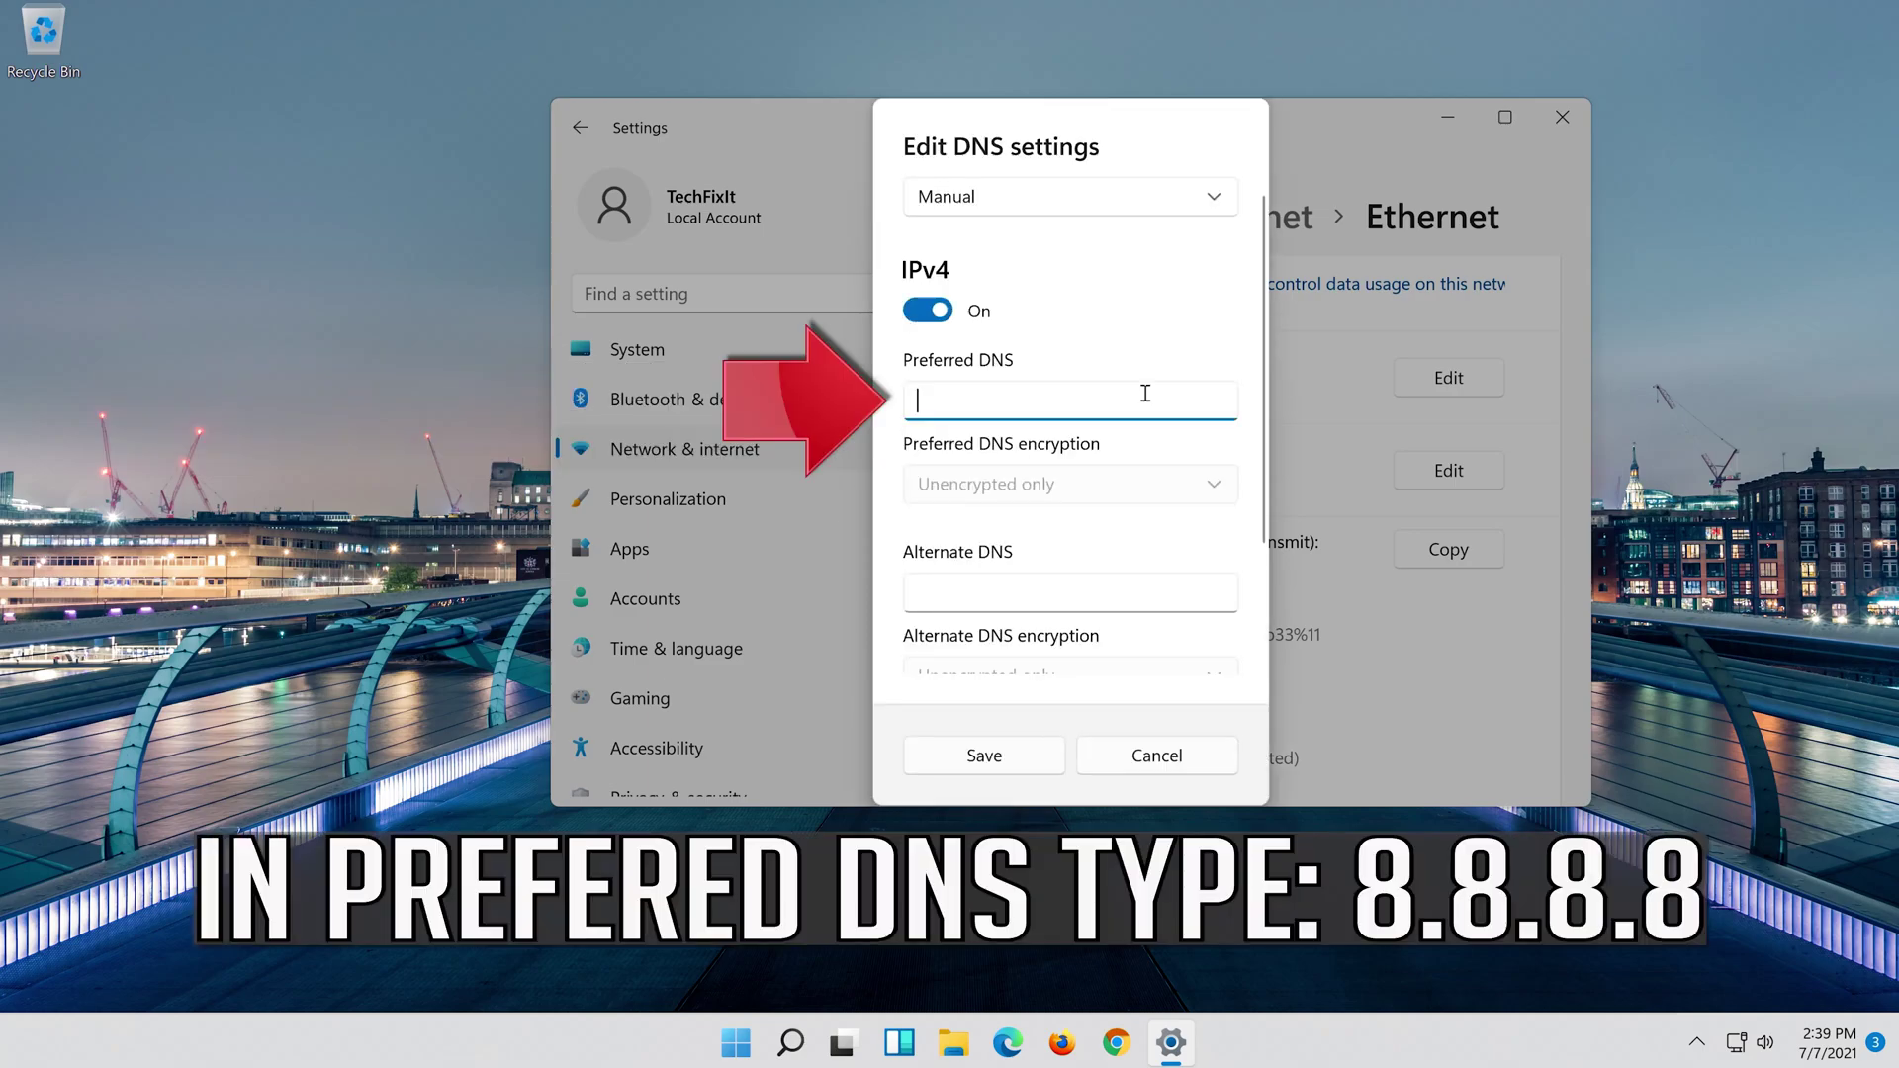
{"action": "type", "text": "8.8.8.8"}
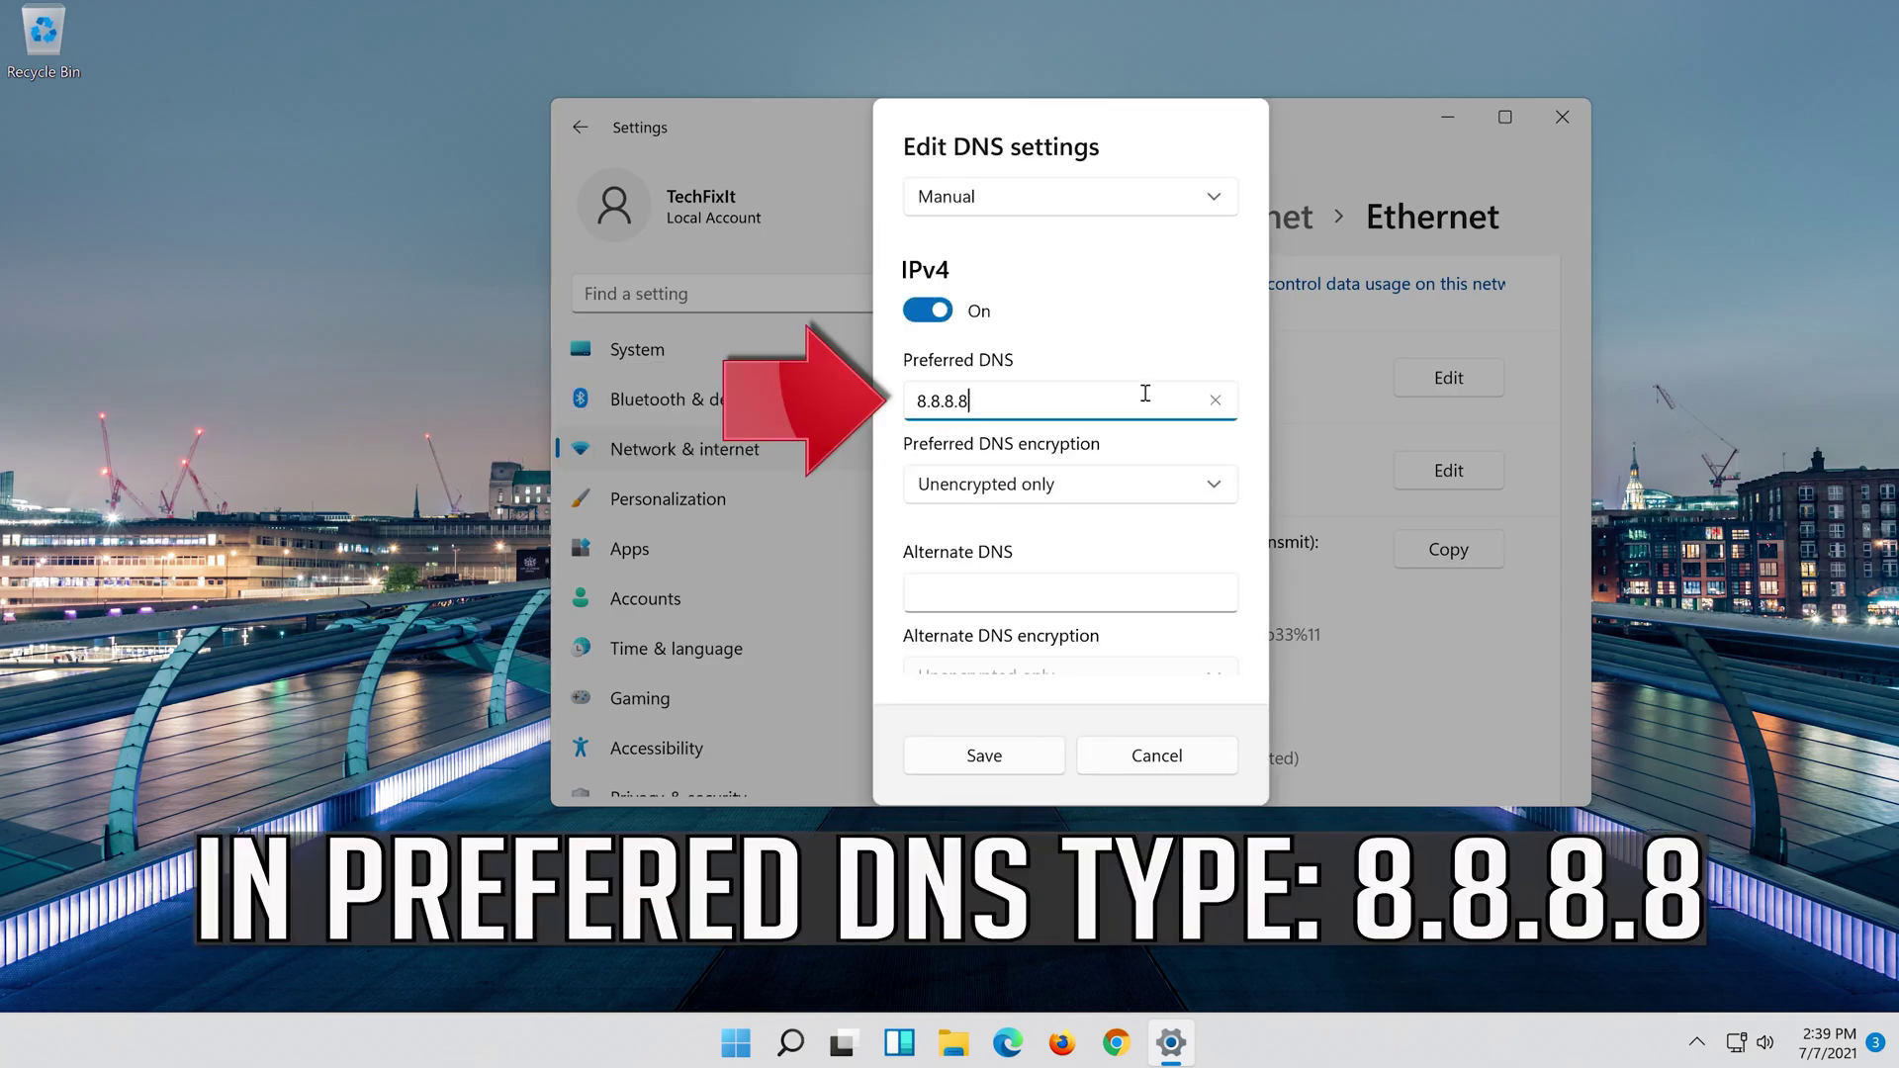
- Make preferred DNS Encrypted preferred, and add alternate DNS 8.8.4.4, also Encrypted preferred
{"action": "left_click", "coordinate": [1217, 474]}
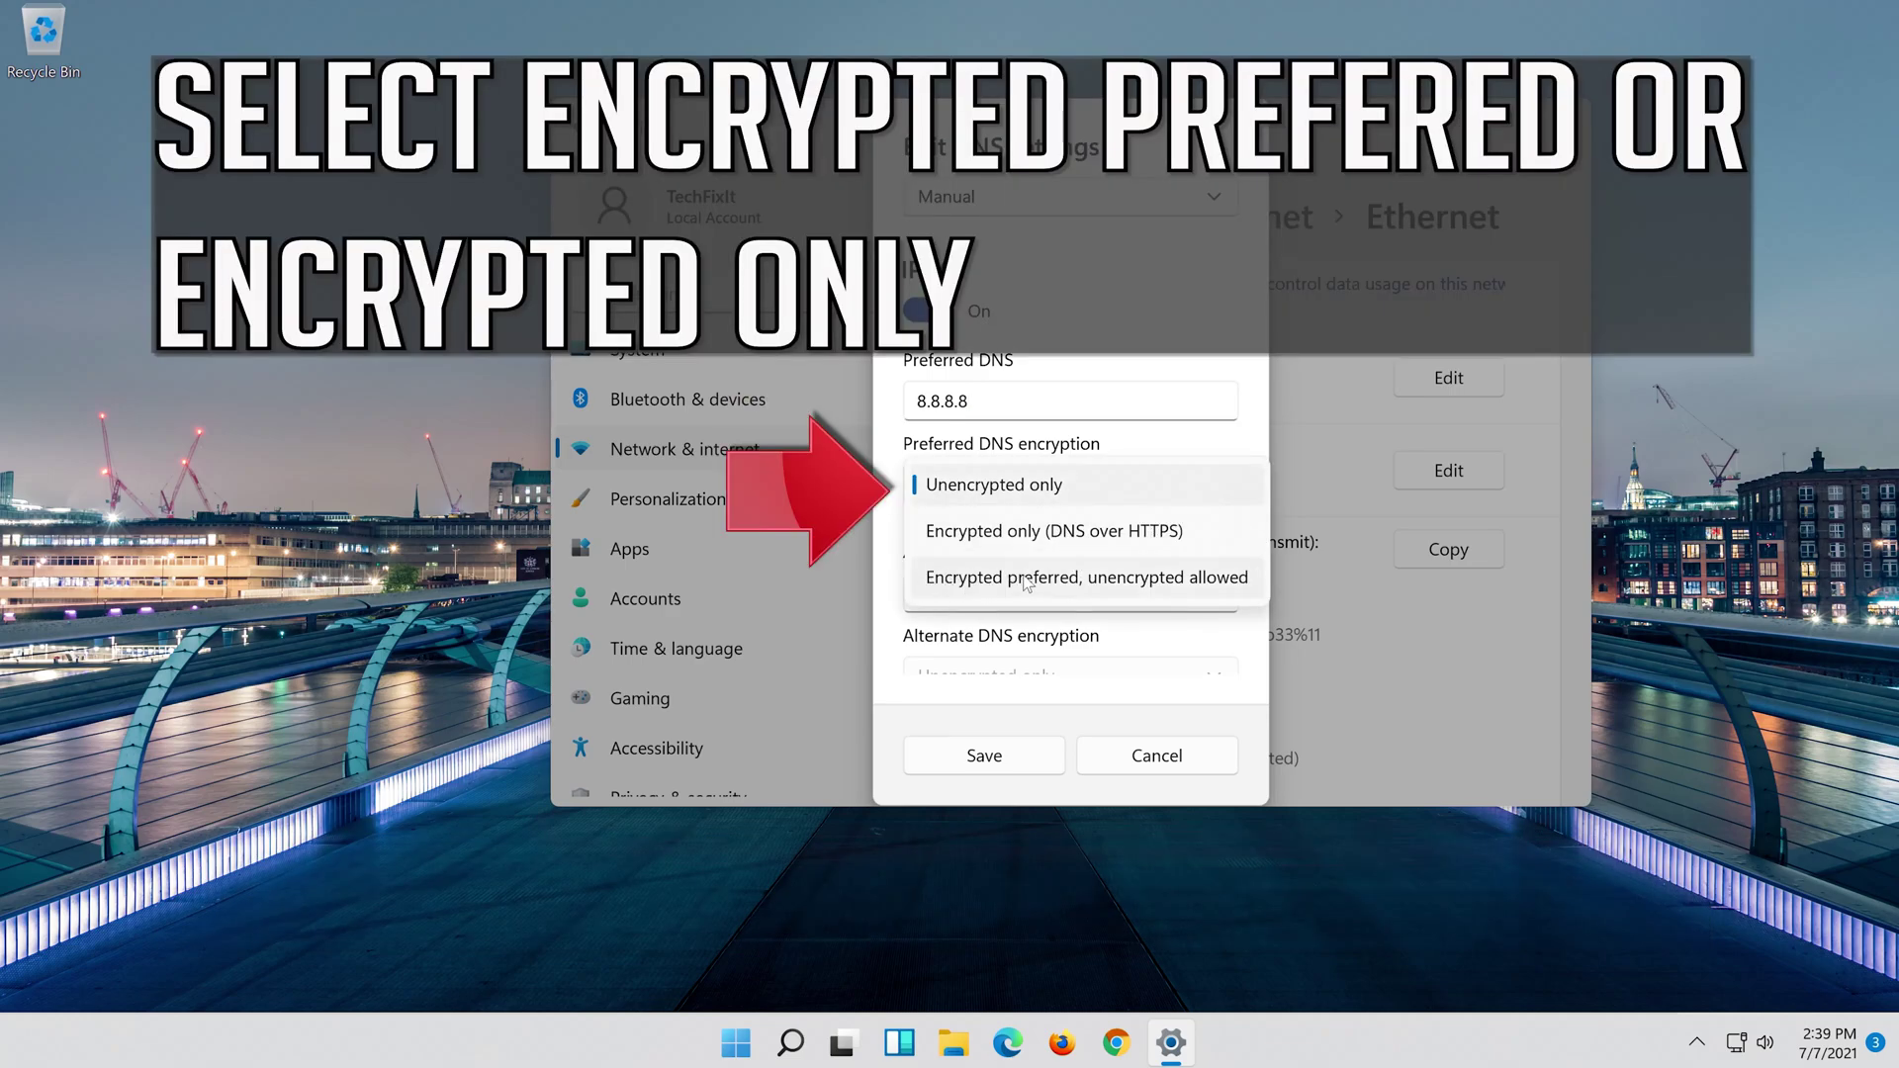
{"action": "left_click", "coordinate": [1168, 581]}
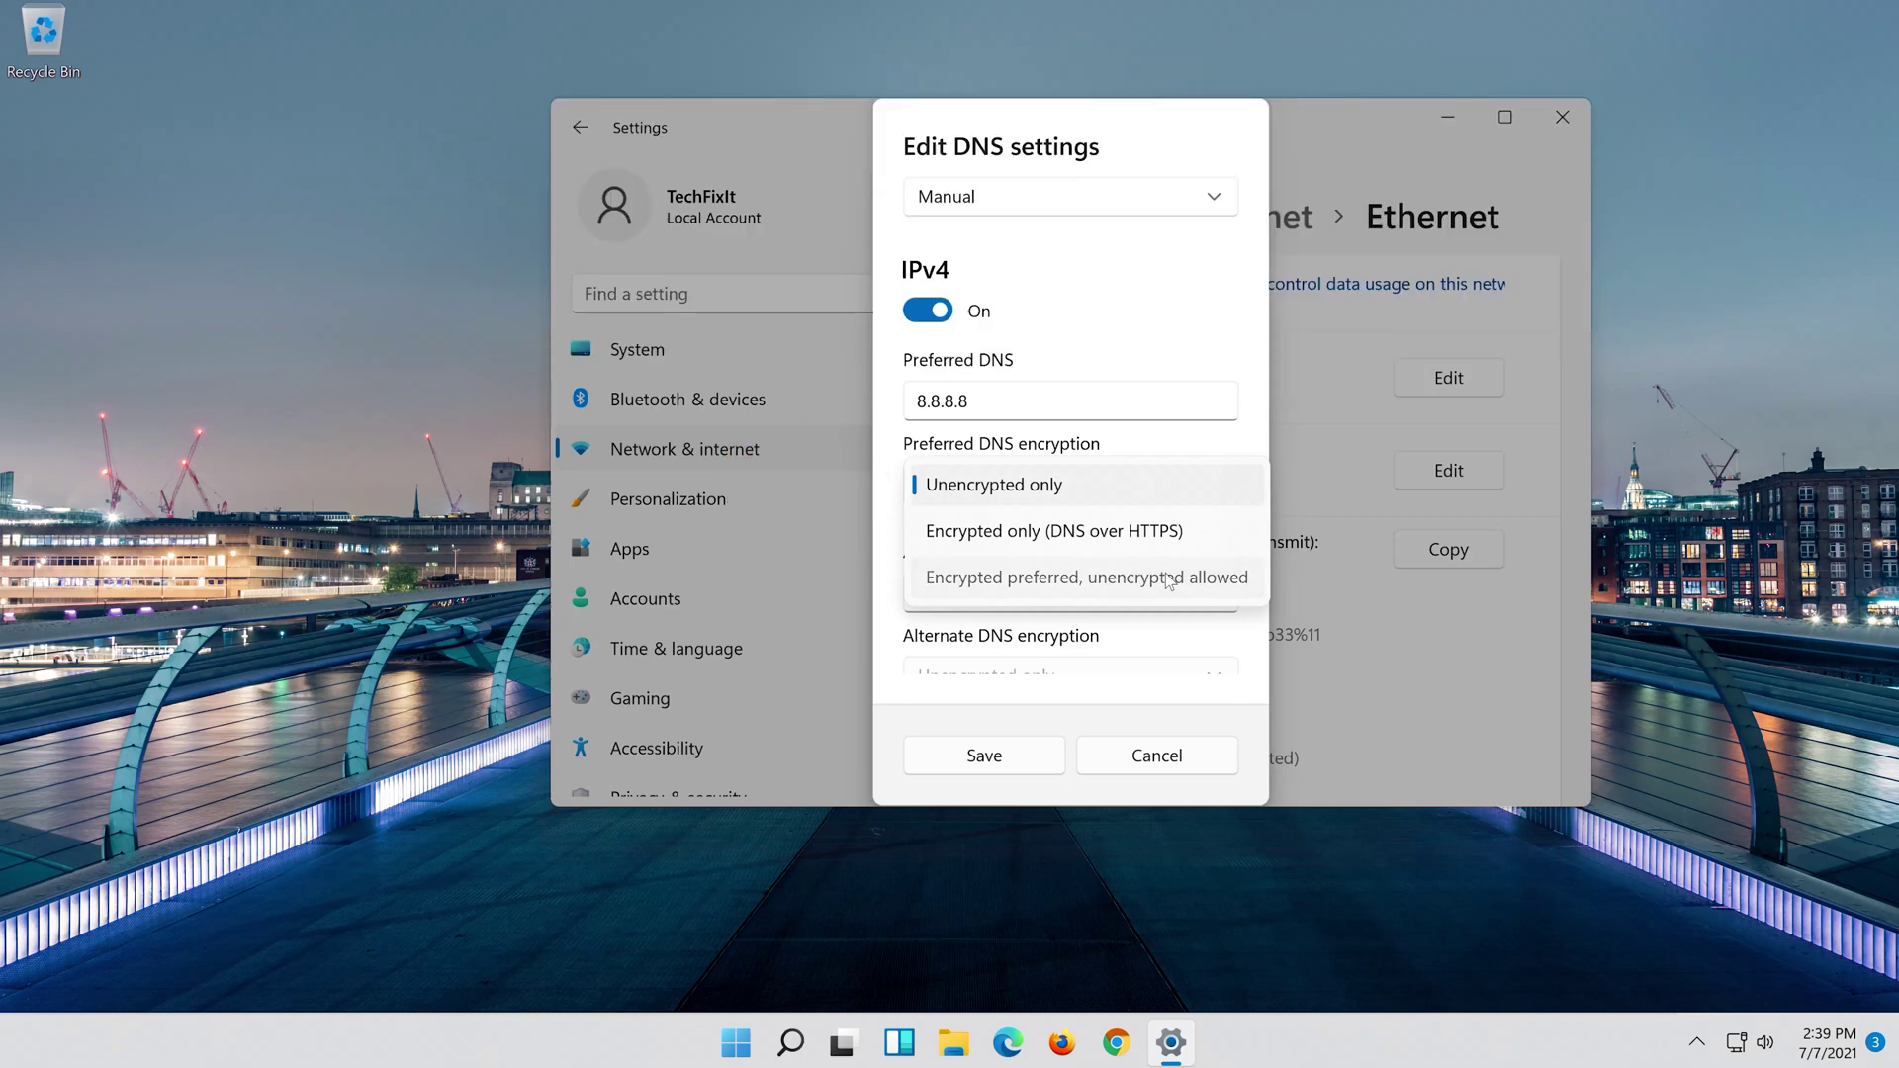
{"action": "left_click", "coordinate": [1143, 590]}
{"action": "type", "text": "8."}
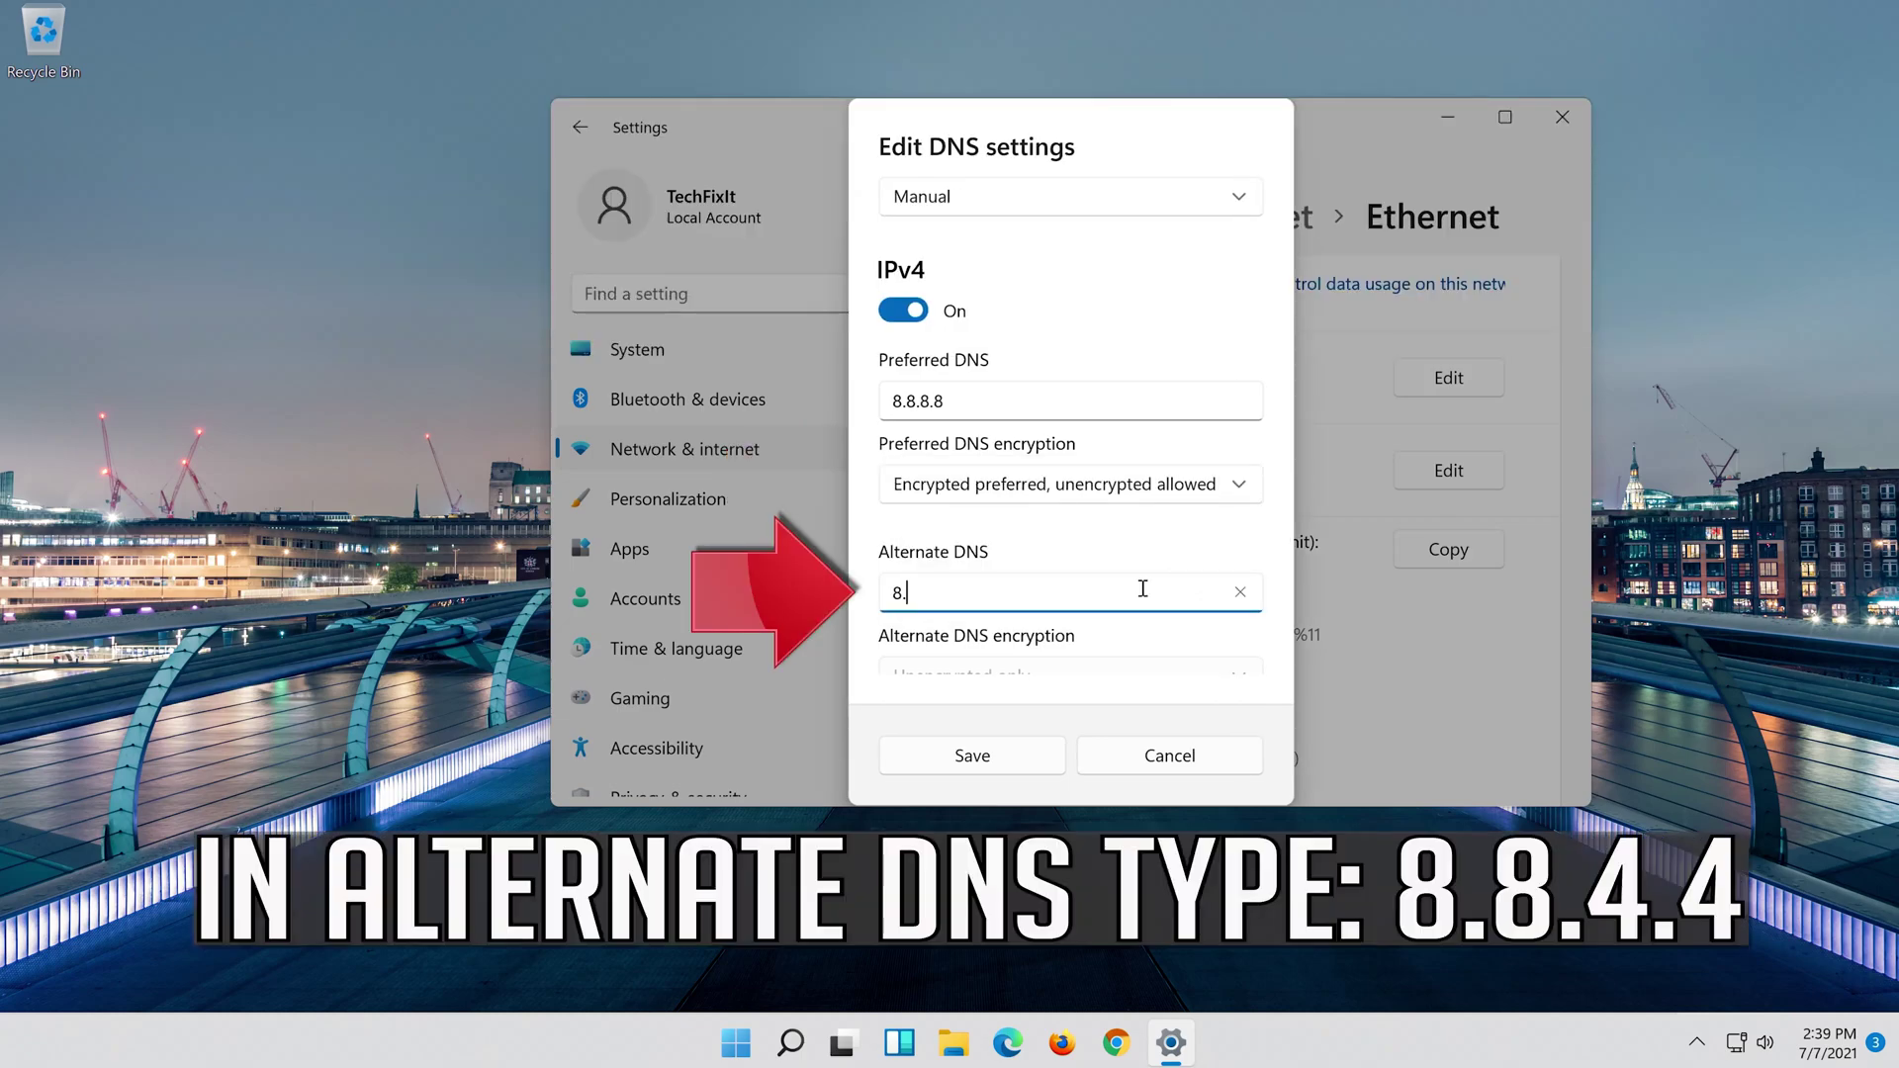
{"action": "type", "text": "8."}
{"action": "type", "text": "4.4"}
{"action": "scroll", "coordinate": [1240, 542], "scroll_direction": "down", "scroll_amount": 2}
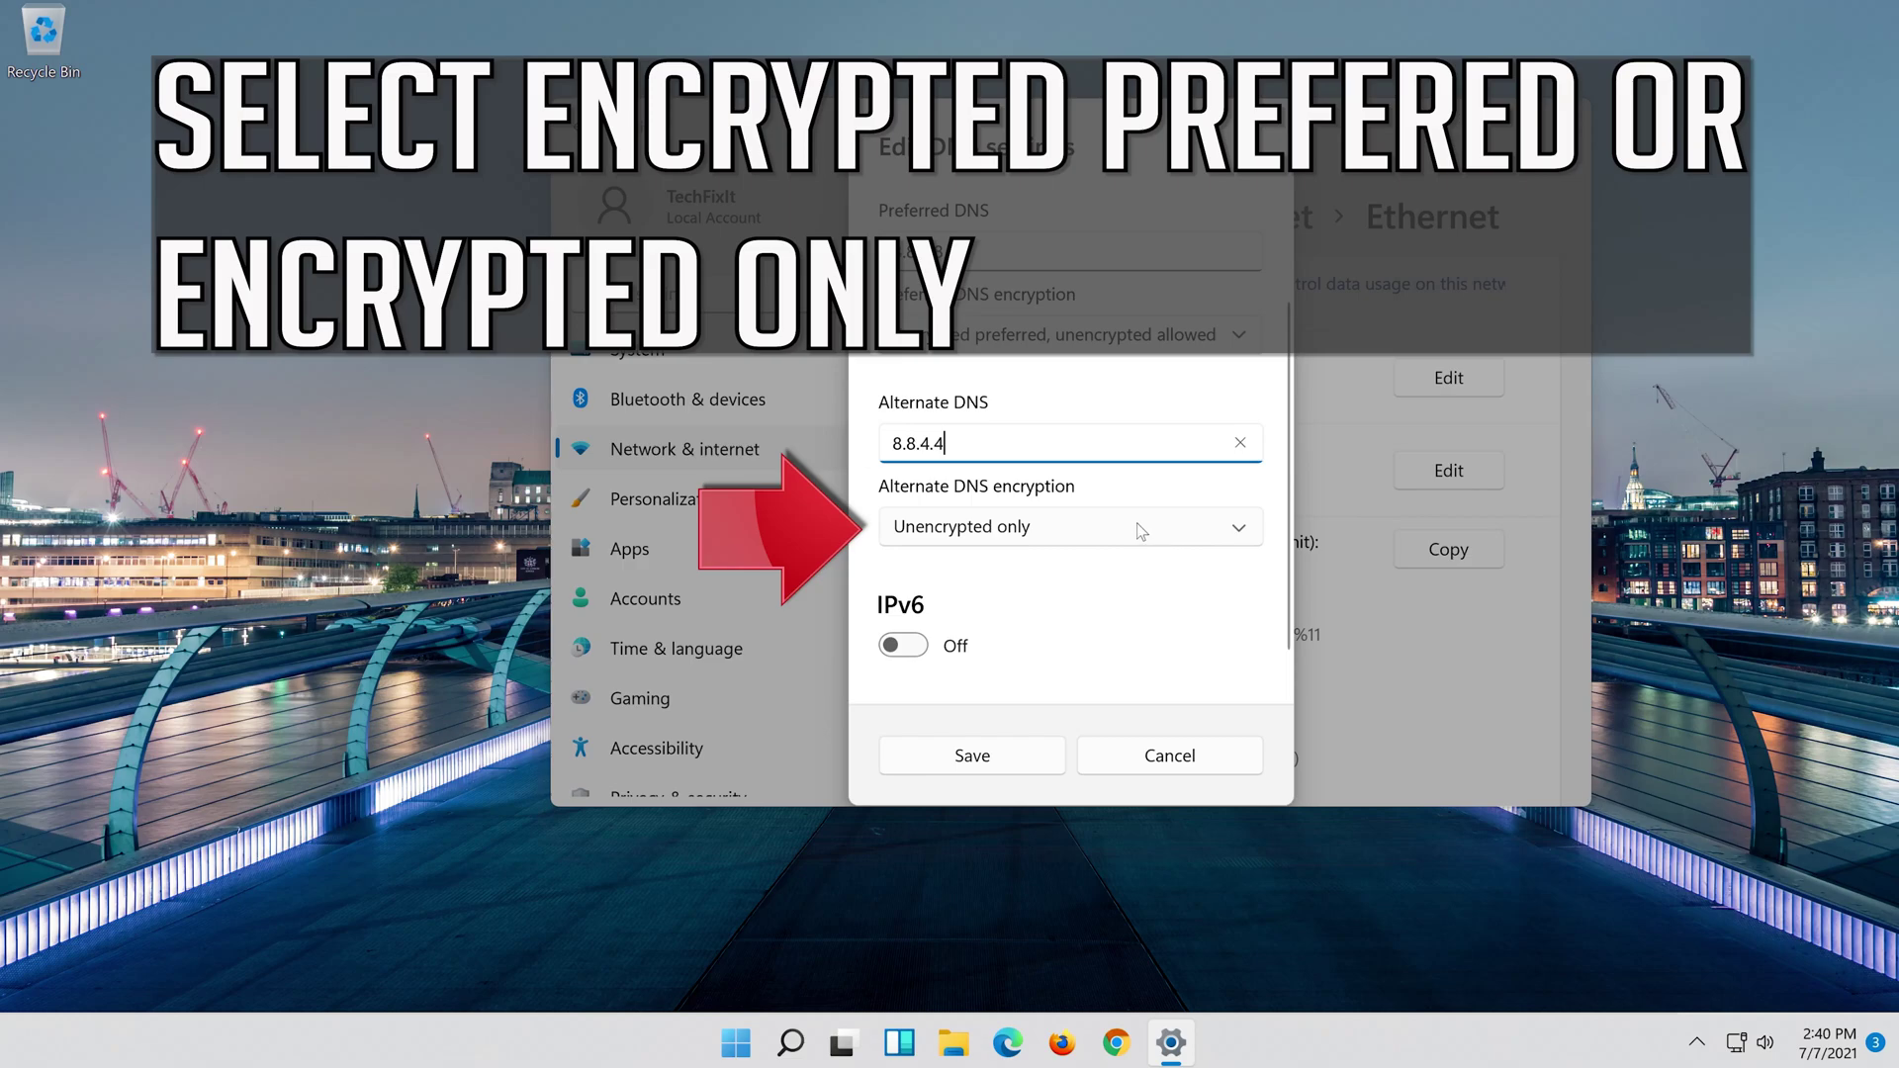
{"action": "left_click", "coordinate": [1138, 531]}
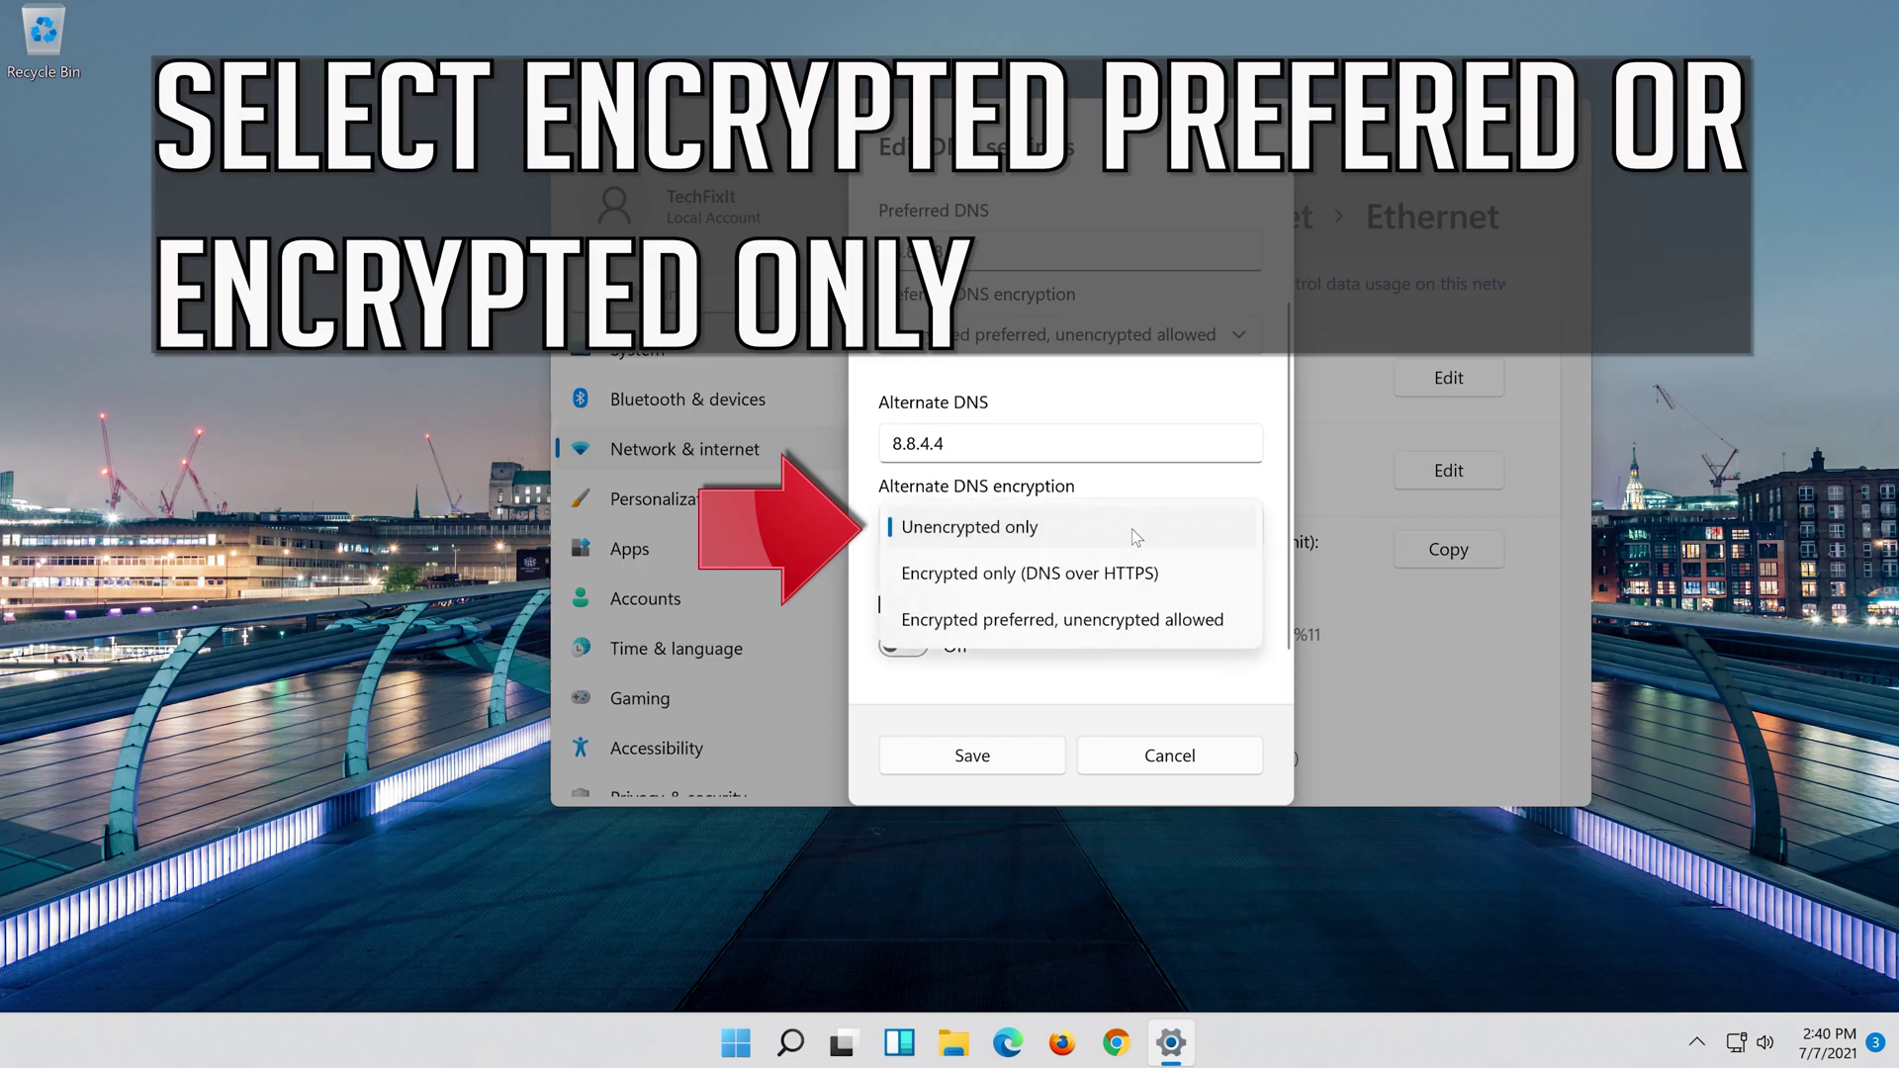
{"action": "left_click", "coordinate": [1081, 623]}
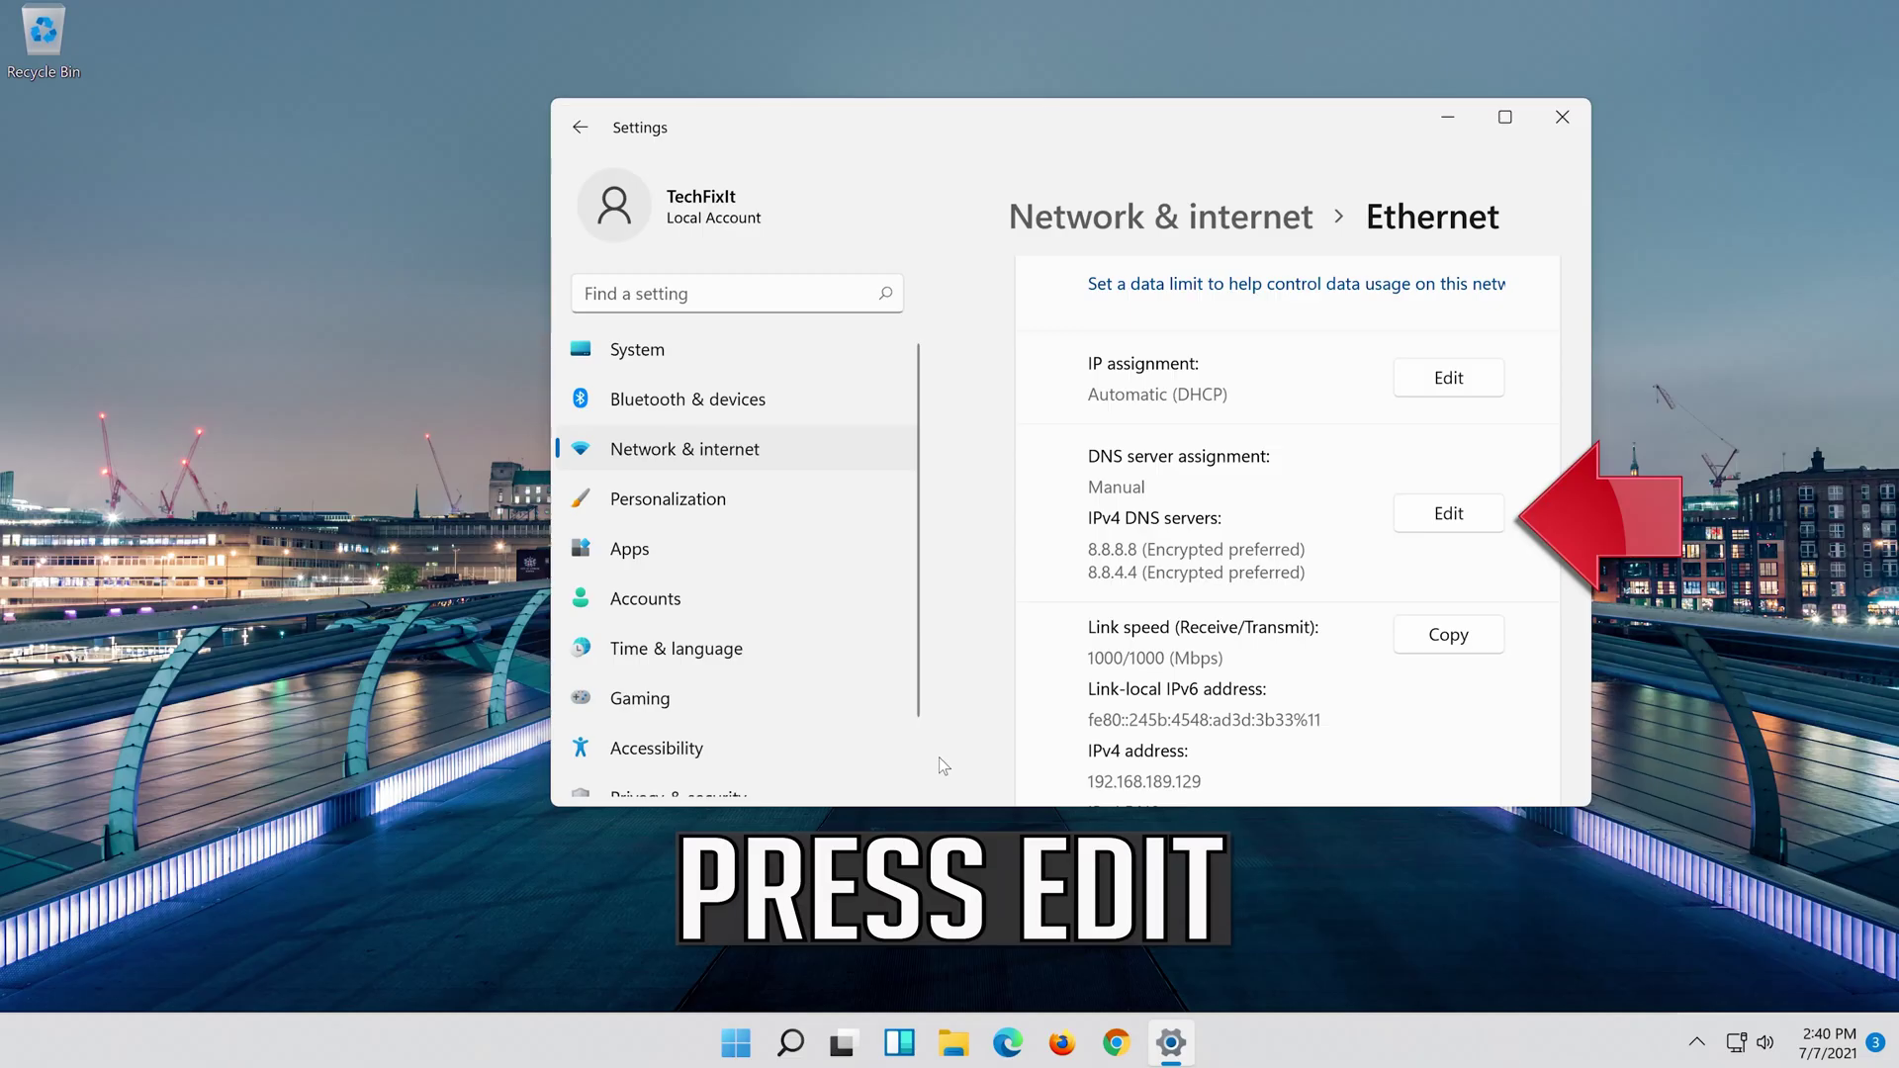
- Turn off manual IPv4 DNS, switch assignment back to Automatic (DHCP), and save
{"action": "left_click", "coordinate": [1440, 516]}
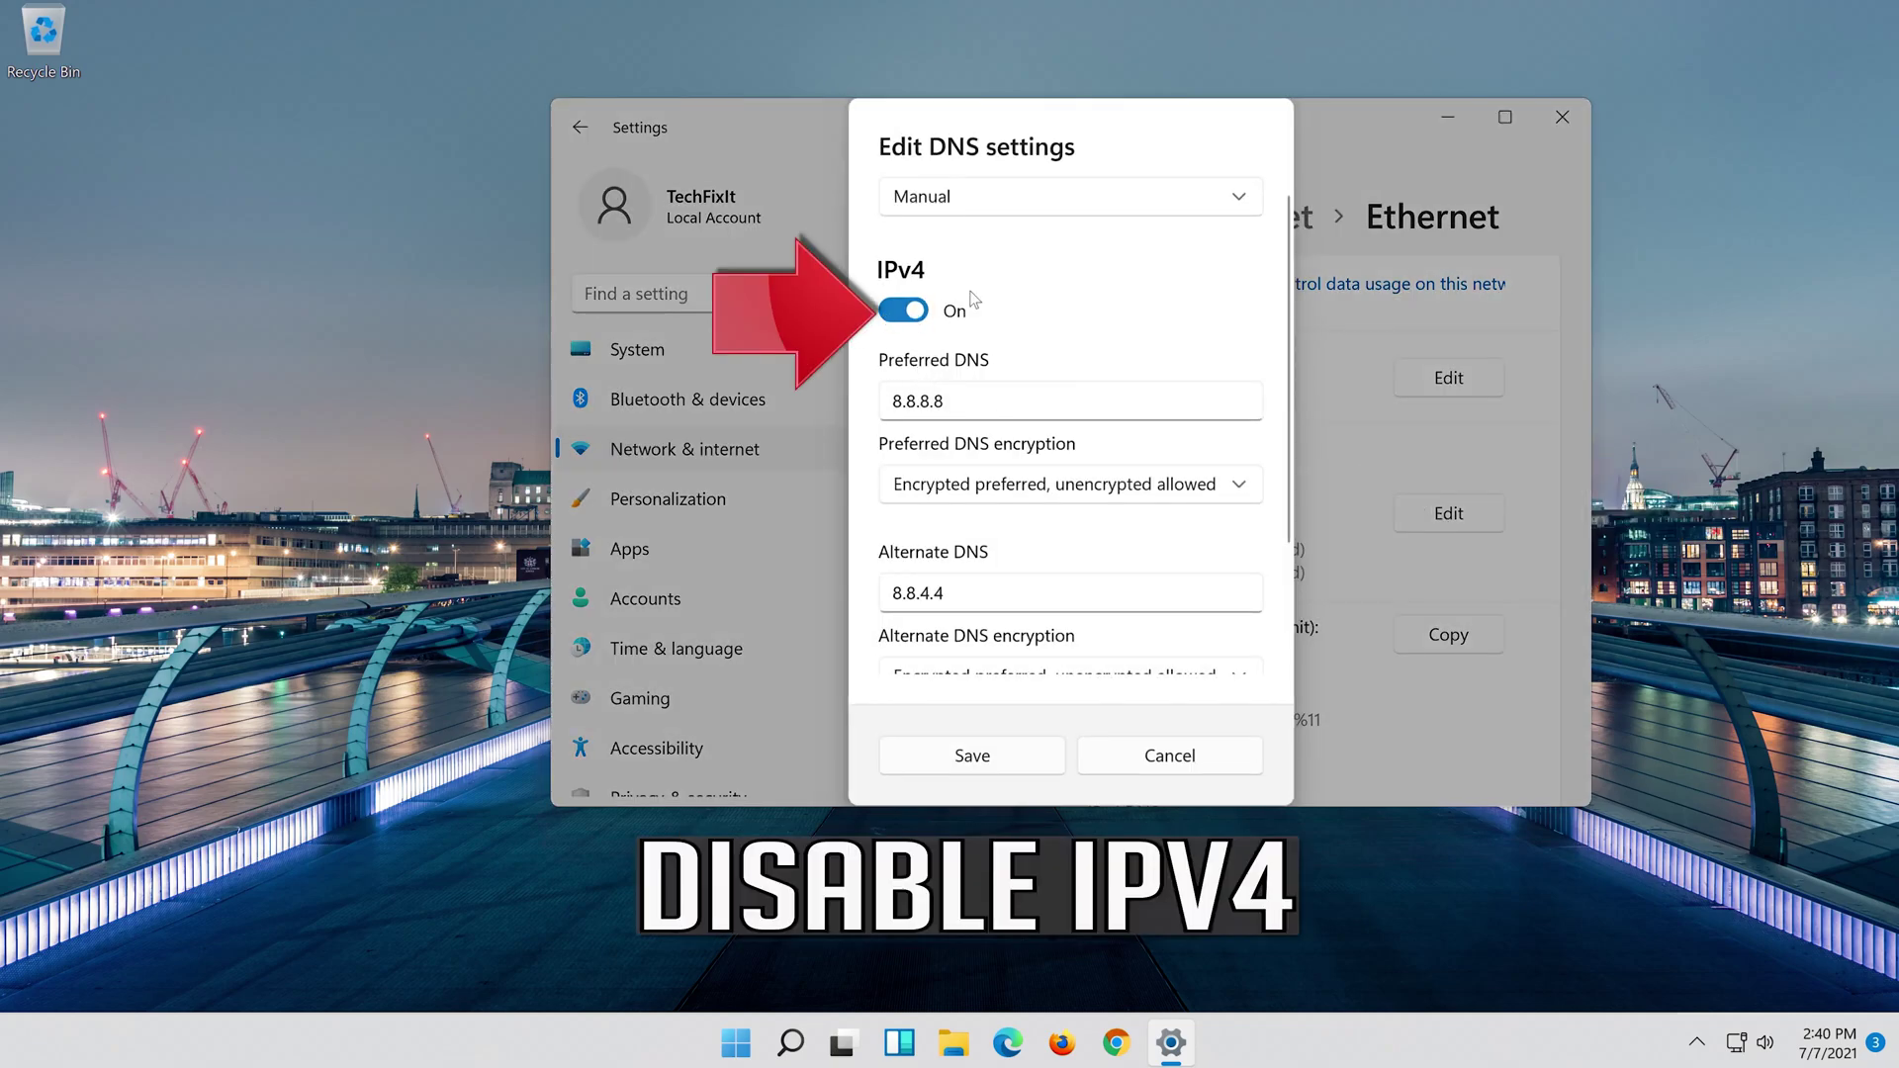
{"action": "left_click", "coordinate": [921, 313]}
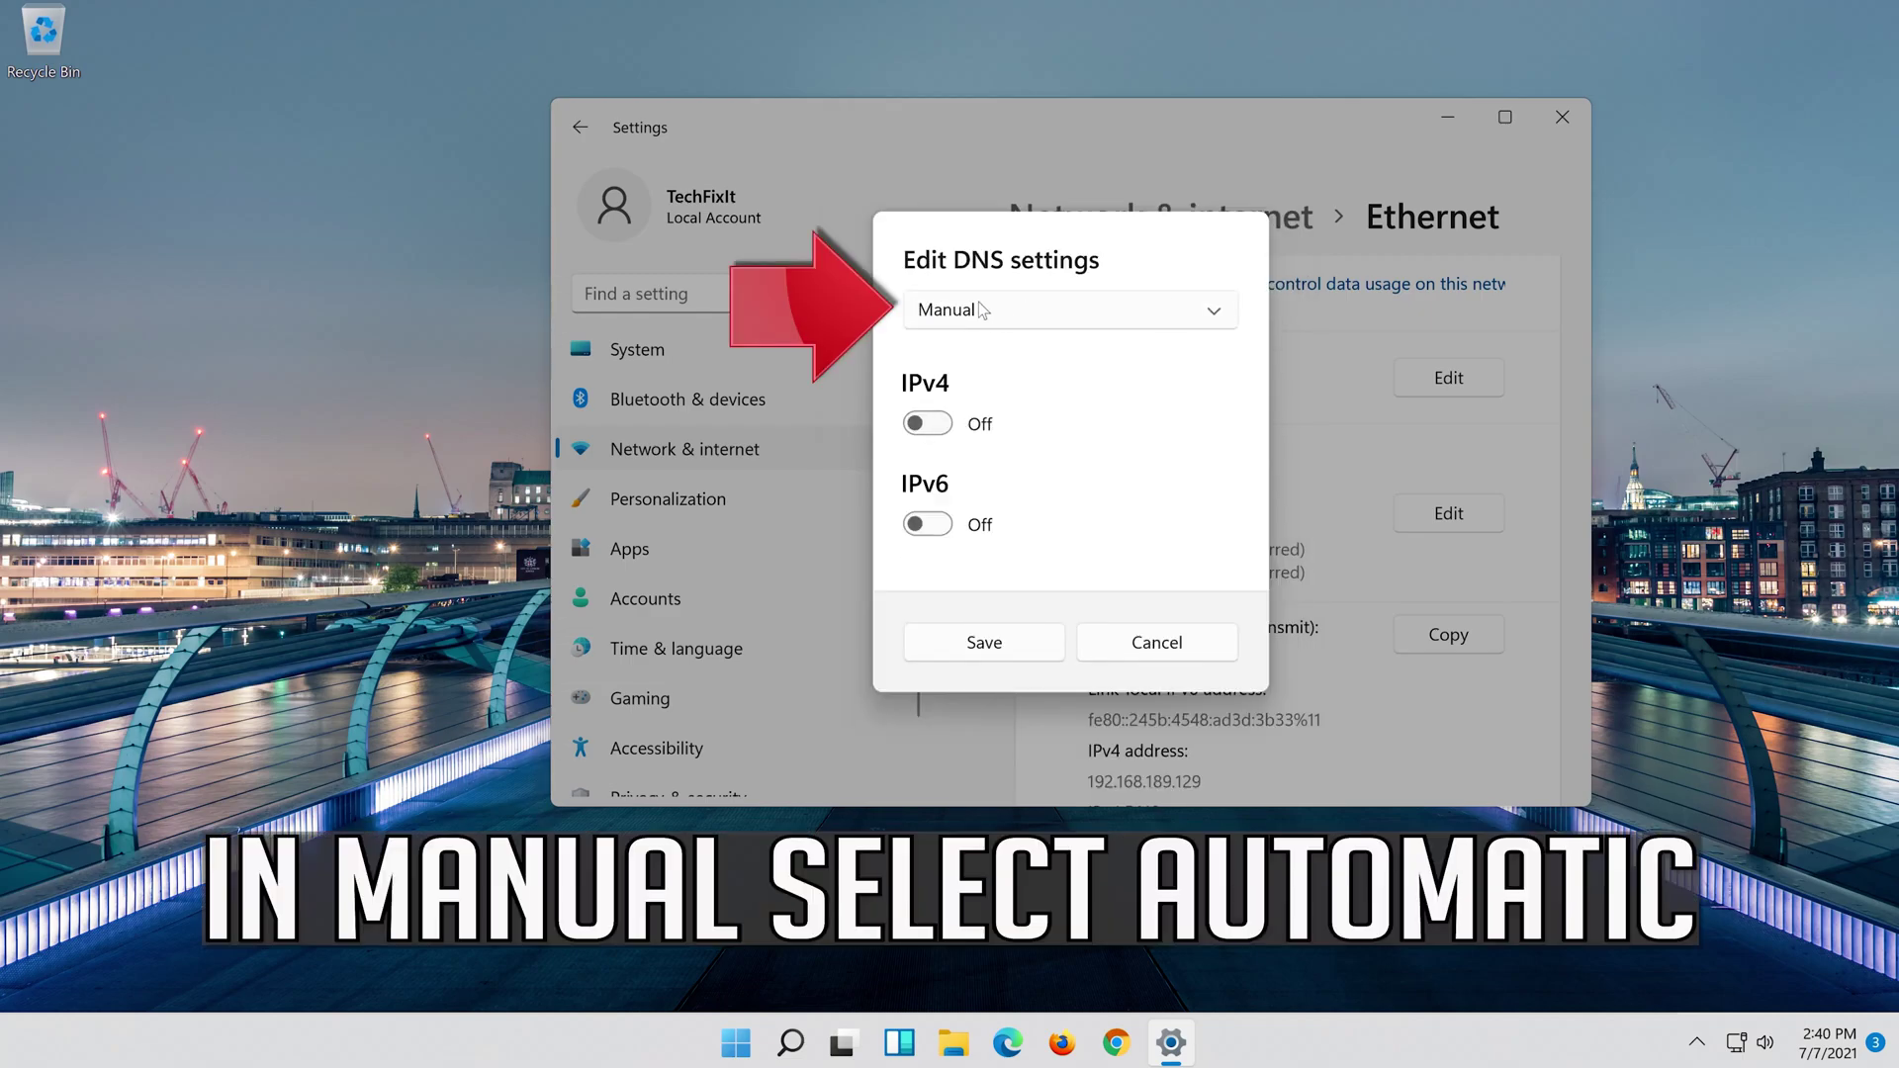
{"action": "left_click", "coordinate": [1063, 310]}
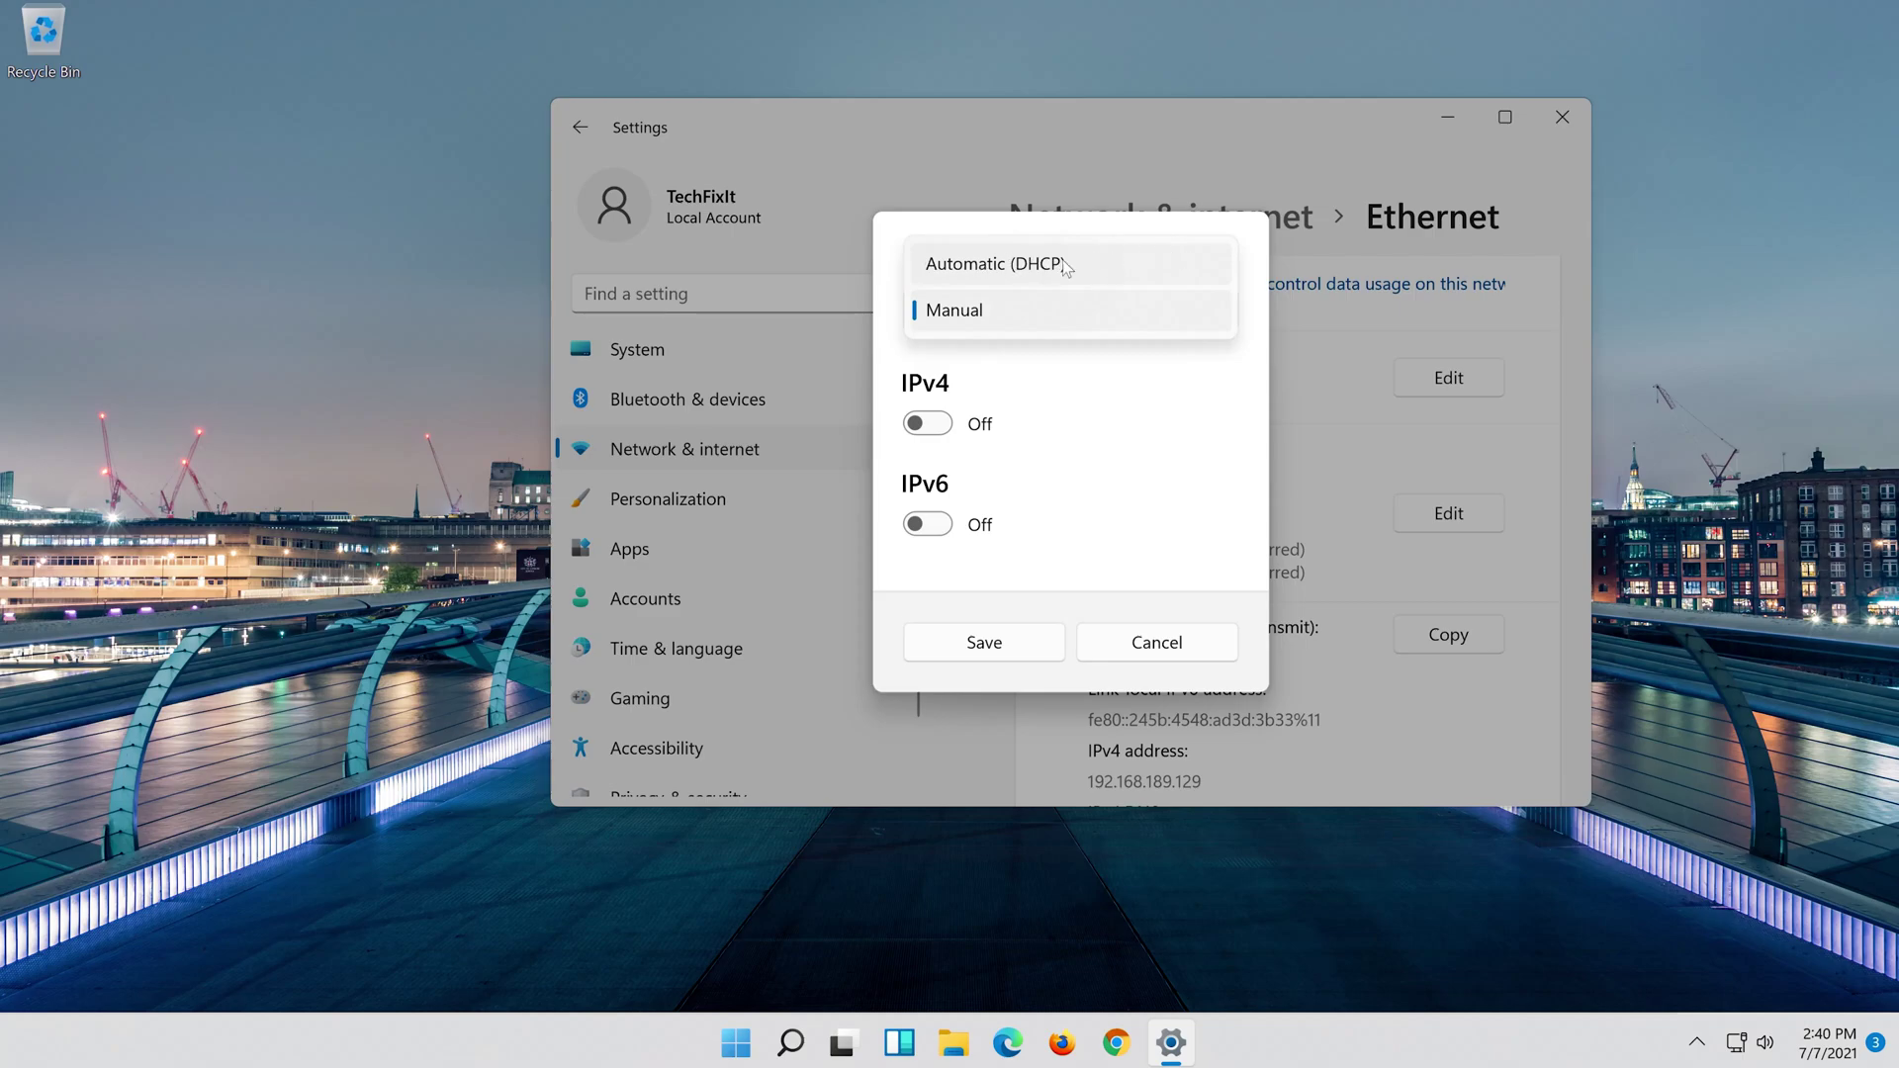
{"action": "left_click", "coordinate": [1106, 265]}
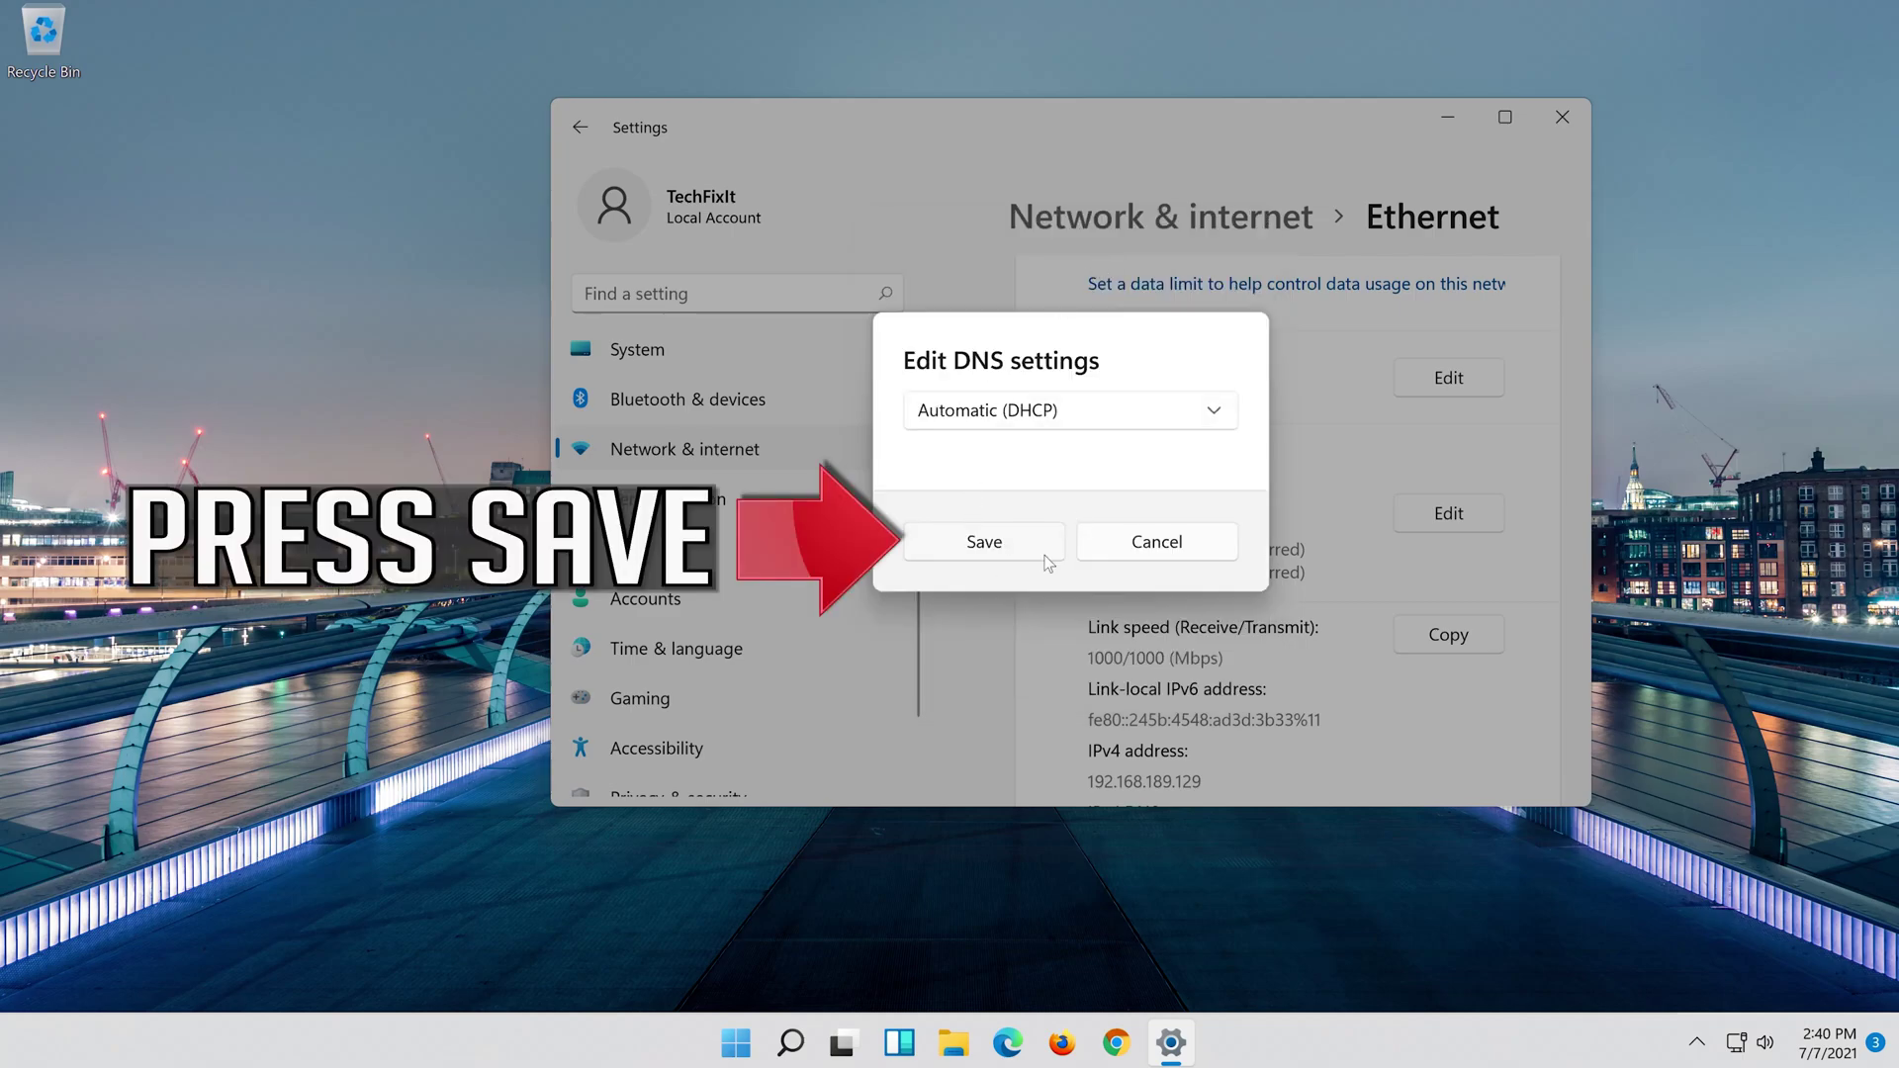
{"action": "left_click", "coordinate": [984, 543]}
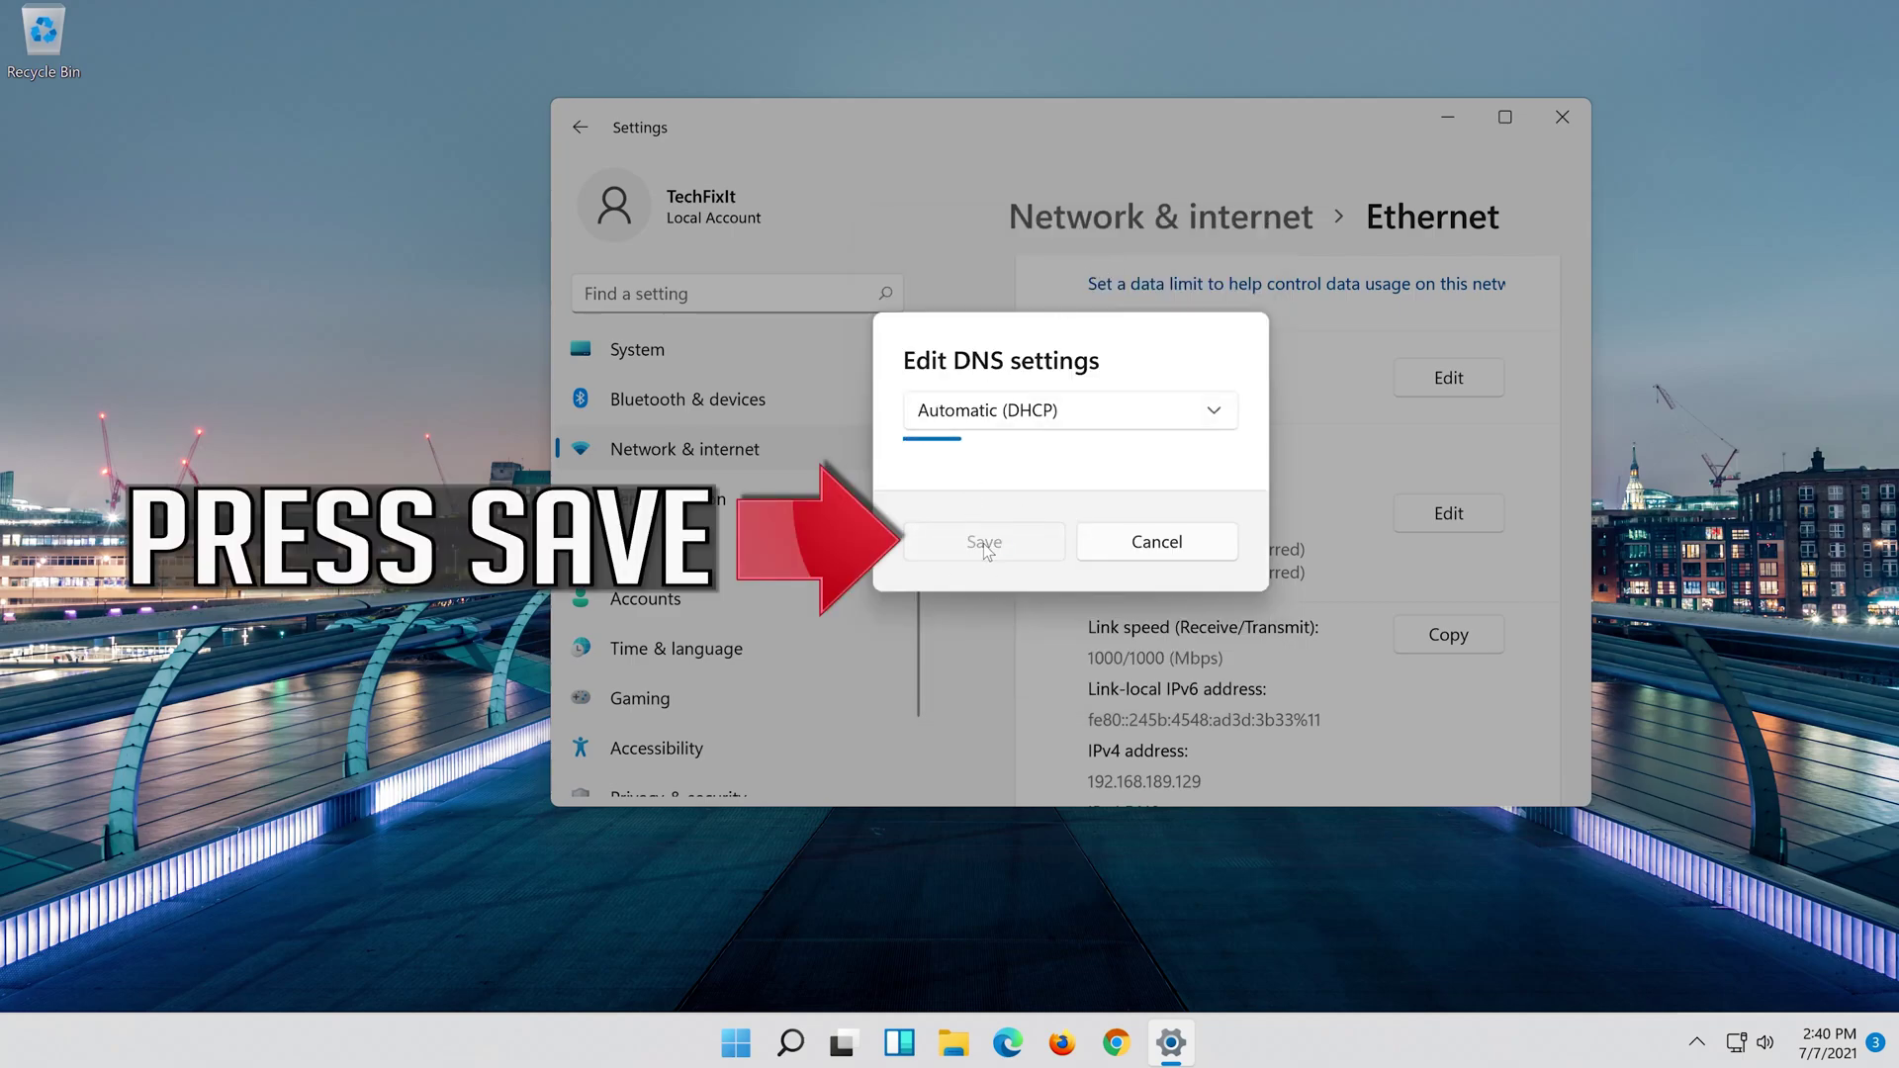